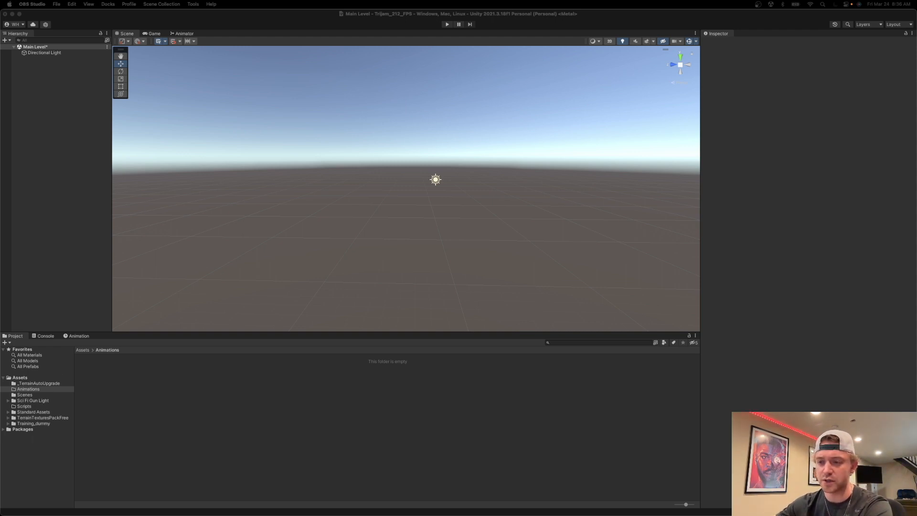
# Step: Switch to Chrome and review the theme and description on the Trijam #212 game jam page
pyautogui.moveTo(0, 114); pyautogui.dragTo(579, 105)
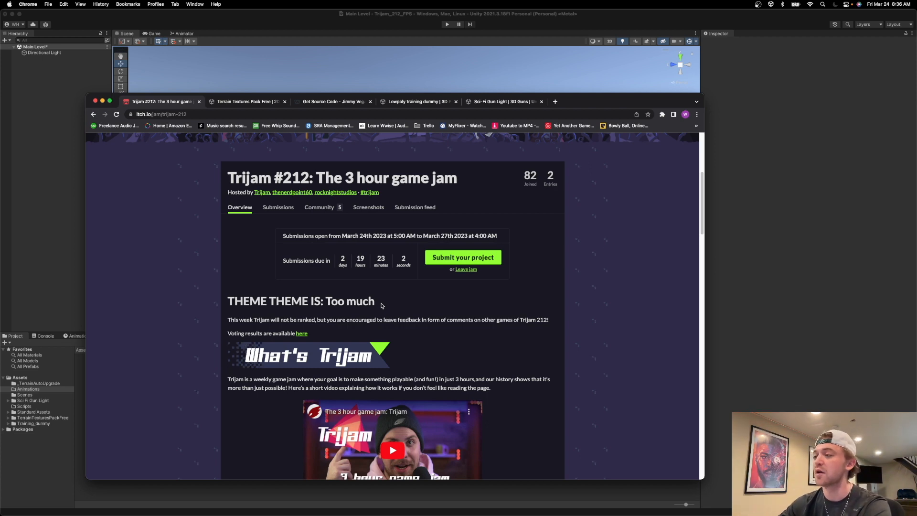
pyautogui.scroll(-5, 428, 350)
pyautogui.scroll(-5, 427, 350)
pyautogui.scroll(9, 427, 350)
pyautogui.moveTo(581, 101); pyautogui.dragTo(676, 85)
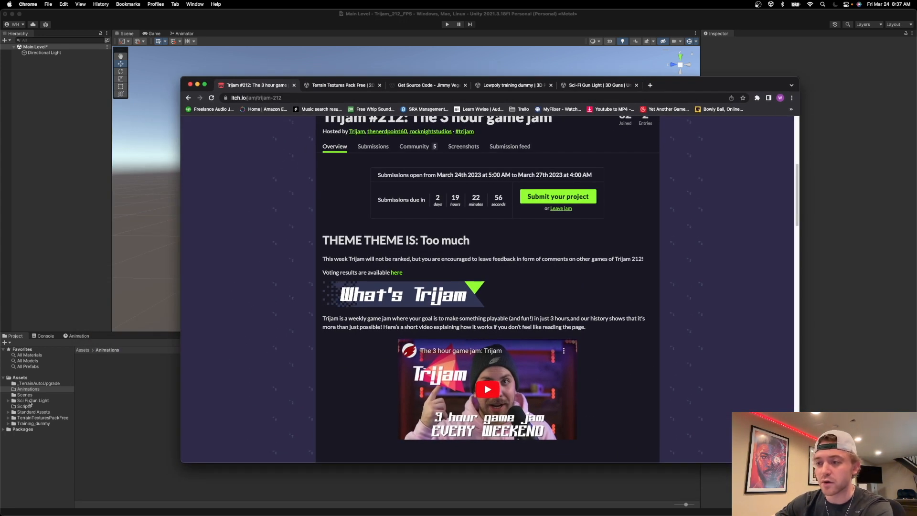
# Step: Review the pages for Terrain Textures Pack Free, the Standard Assets source code and the Lowpoly training dummy
pyautogui.click(328, 86)
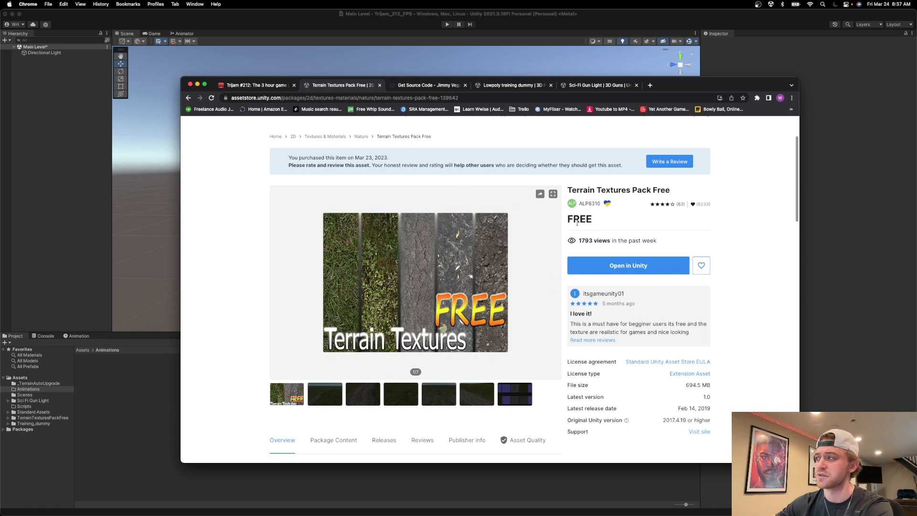
pyautogui.scroll(1, 589, 170)
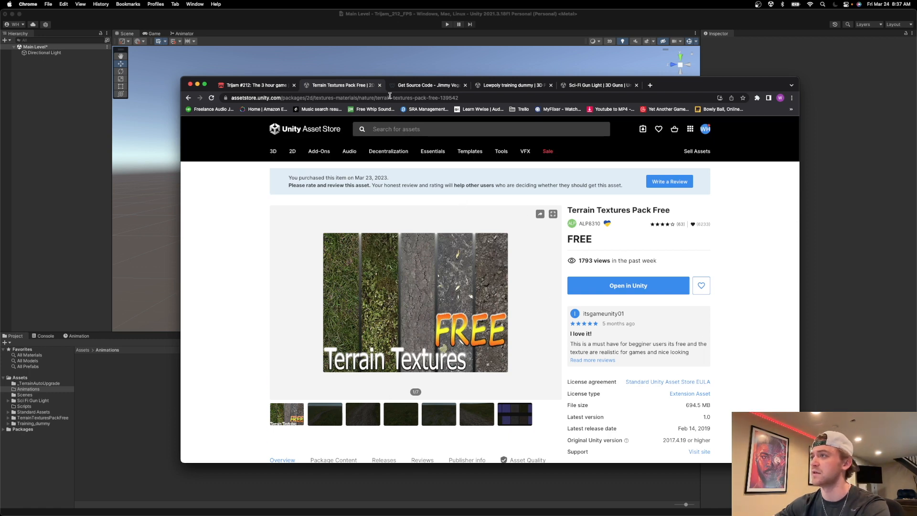
pyautogui.click(430, 85)
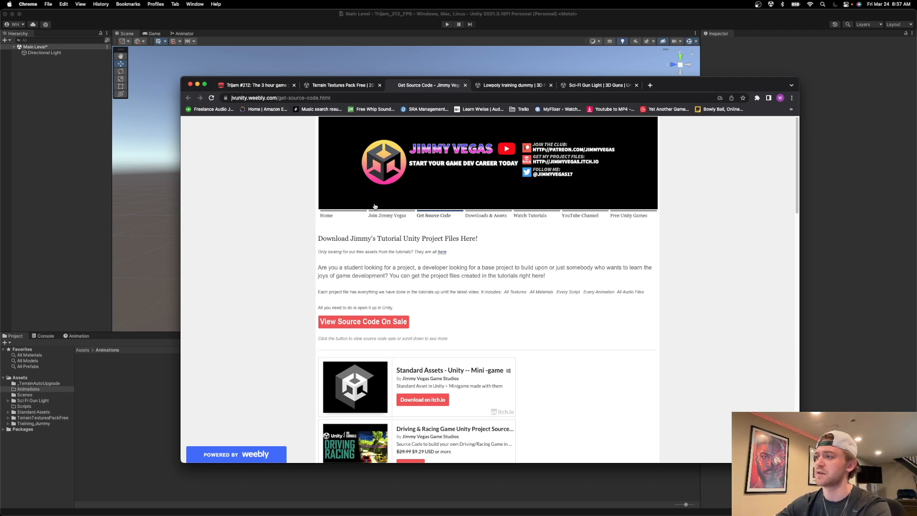
pyautogui.click(500, 85)
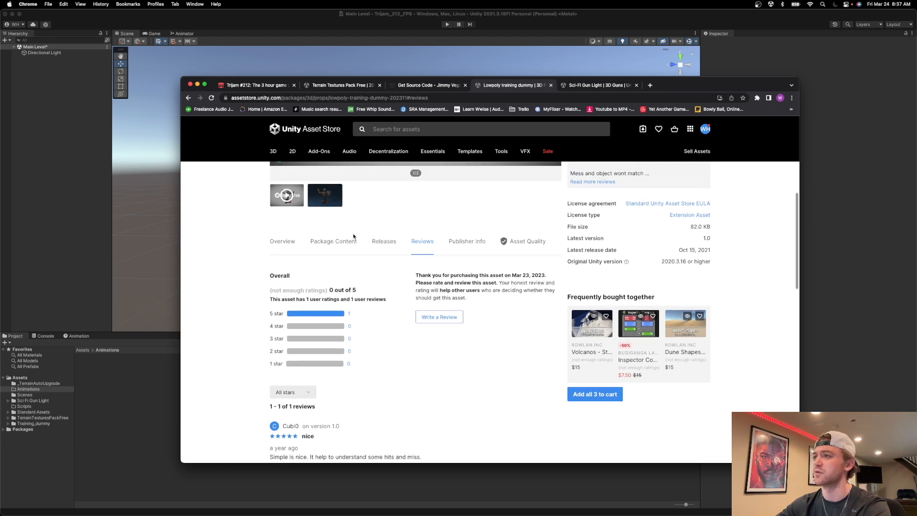
pyautogui.scroll(5, 354, 238)
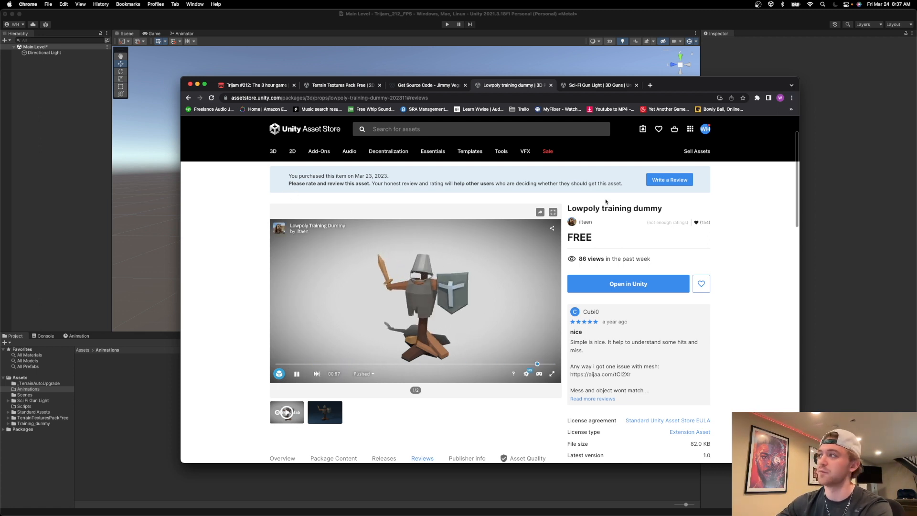
# Step: Examine the Sci-Fi Gun Light asset page, including its preview images and overview details
pyautogui.click(596, 85)
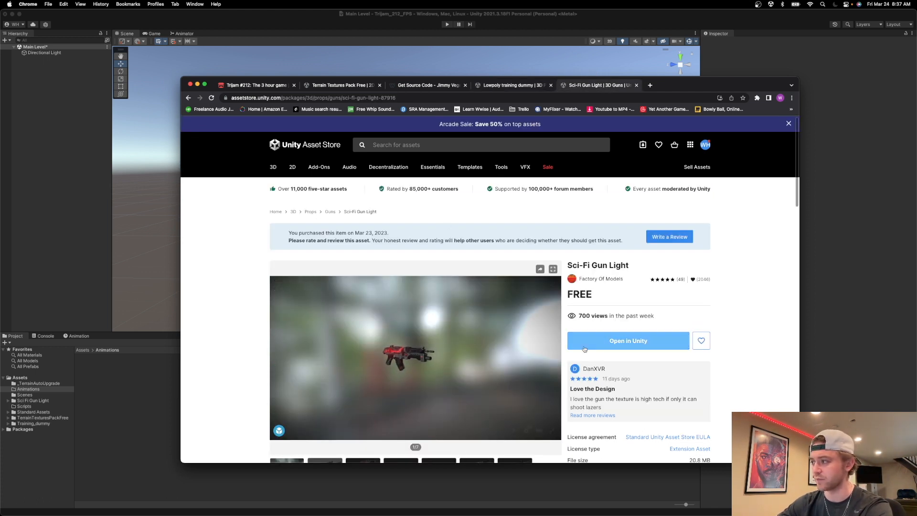
pyautogui.click(555, 359)
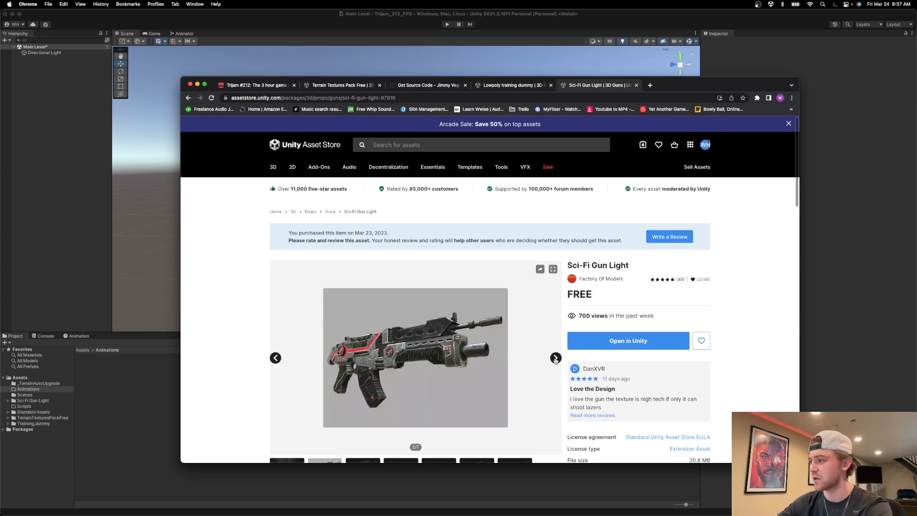
pyautogui.click(555, 359)
pyautogui.click(555, 359)
pyautogui.click(276, 358)
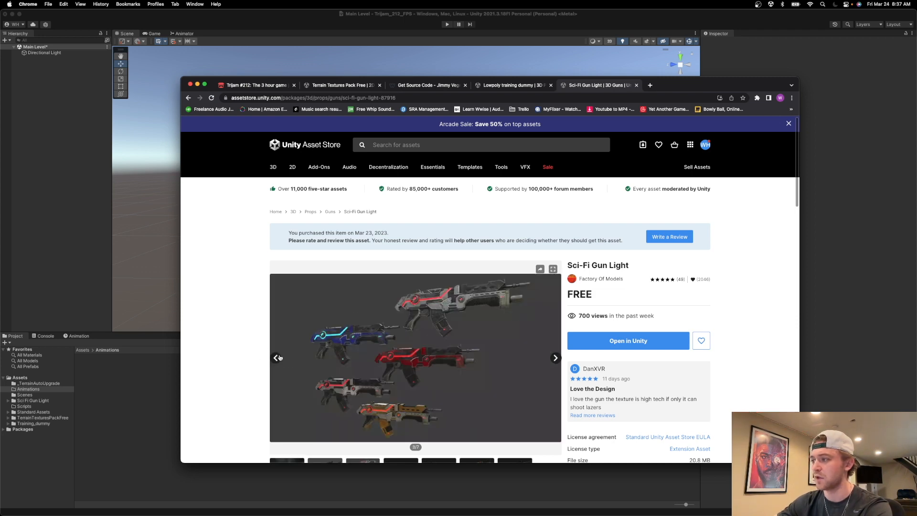
pyautogui.scroll(-5, 258, 324)
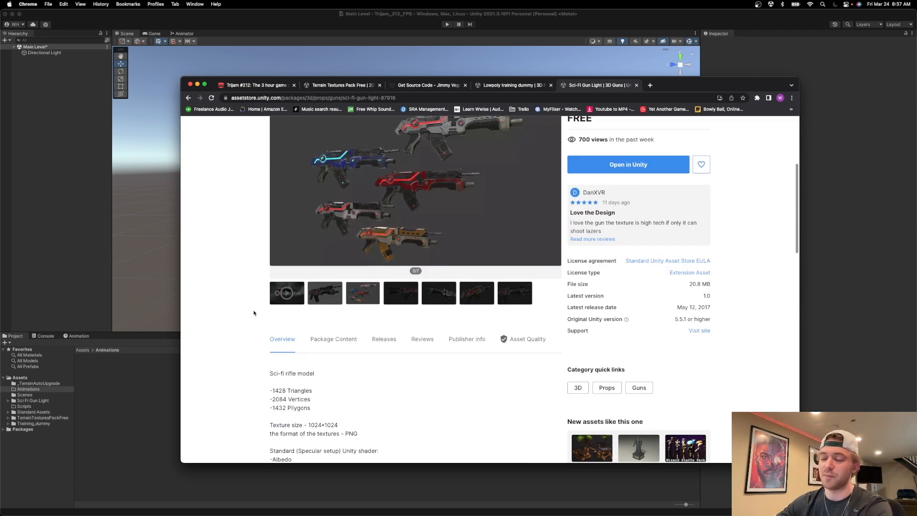
pyautogui.scroll(2, 250, 295)
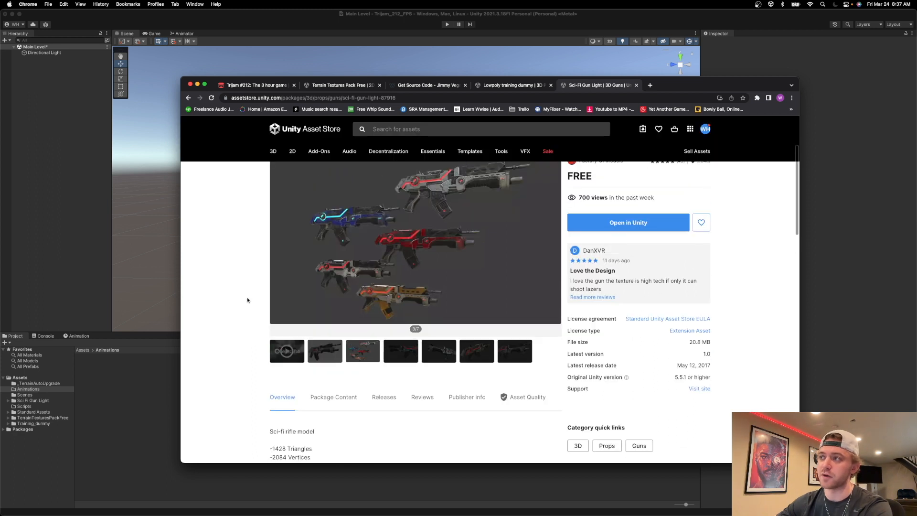
pyautogui.scroll(1, 247, 300)
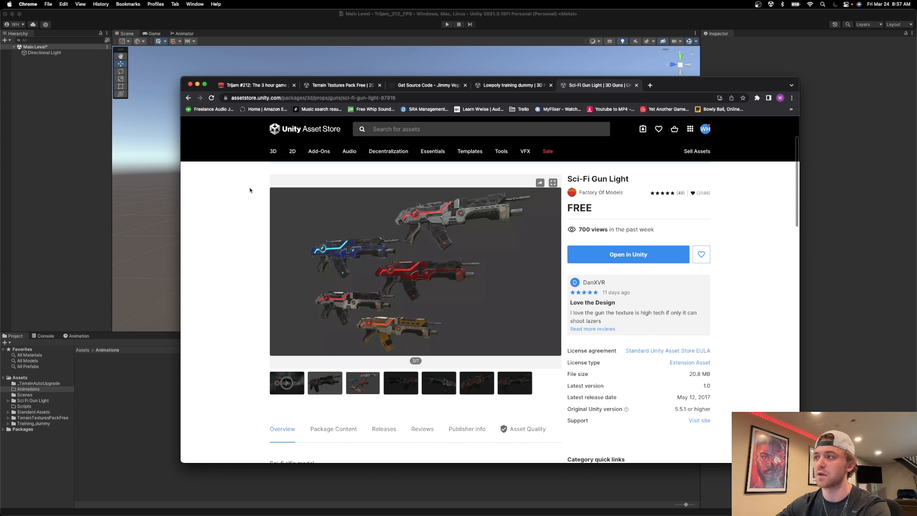
# Step: Switch back to Unity and create a cube positioned at X 0, Y 0, Z 0
pyautogui.click(333, 26)
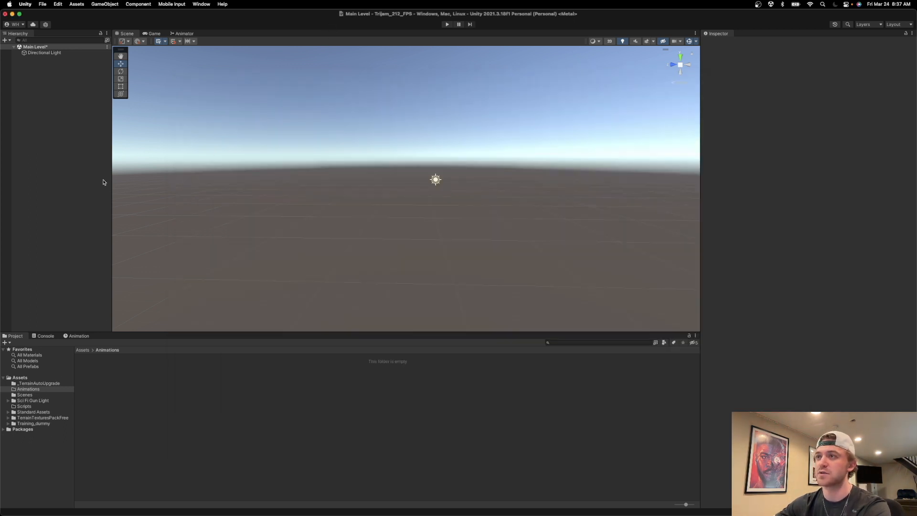
pyautogui.click(6, 40)
pyautogui.moveTo(67, 63)
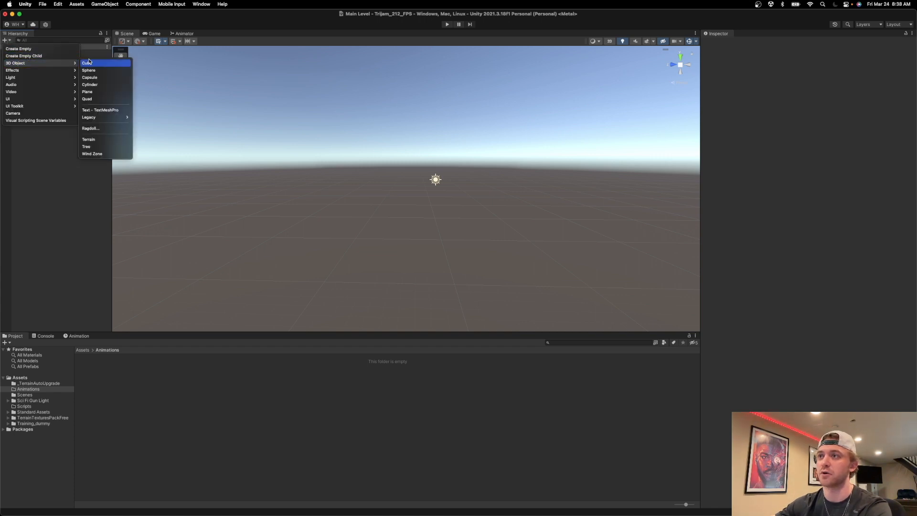
pyautogui.click(96, 64)
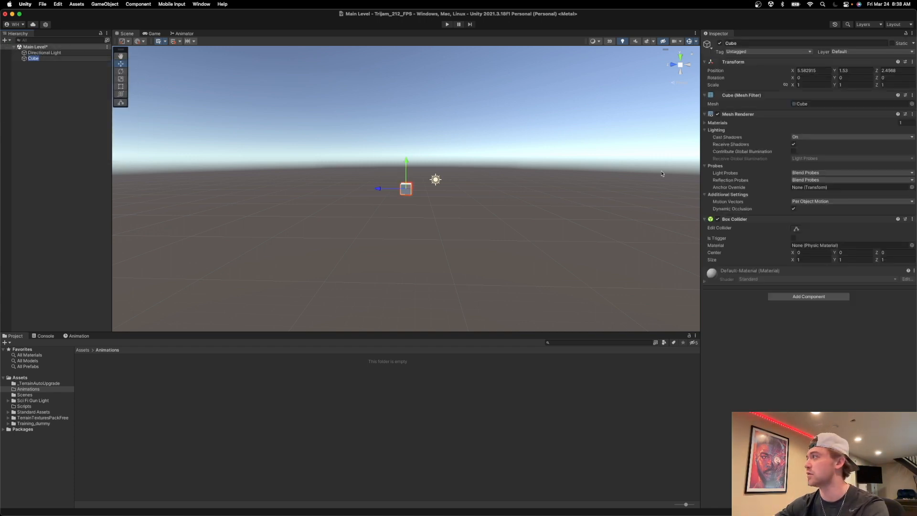
pyautogui.click(822, 71)
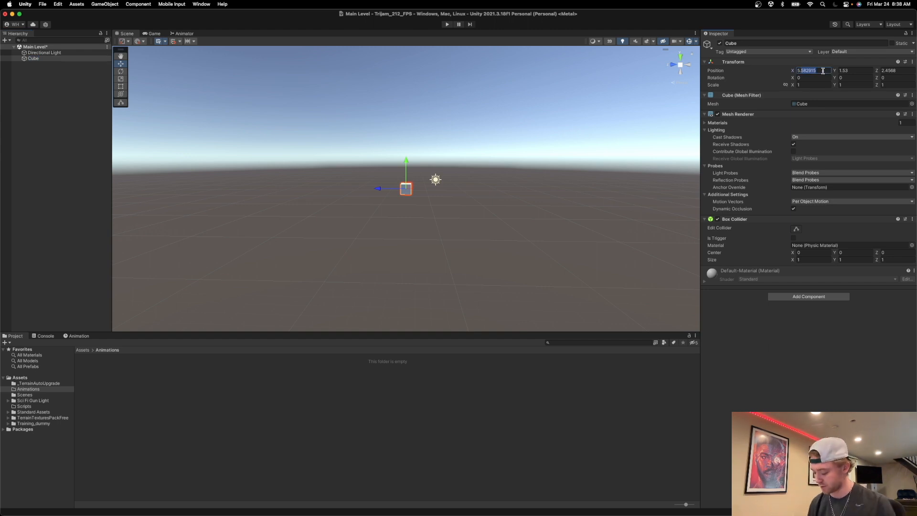
pyautogui.press('BackSpace')
pyautogui.write('0')
pyautogui.press('Tab')
pyautogui.write('0')
pyautogui.press('Tab')
pyautogui.write('0')
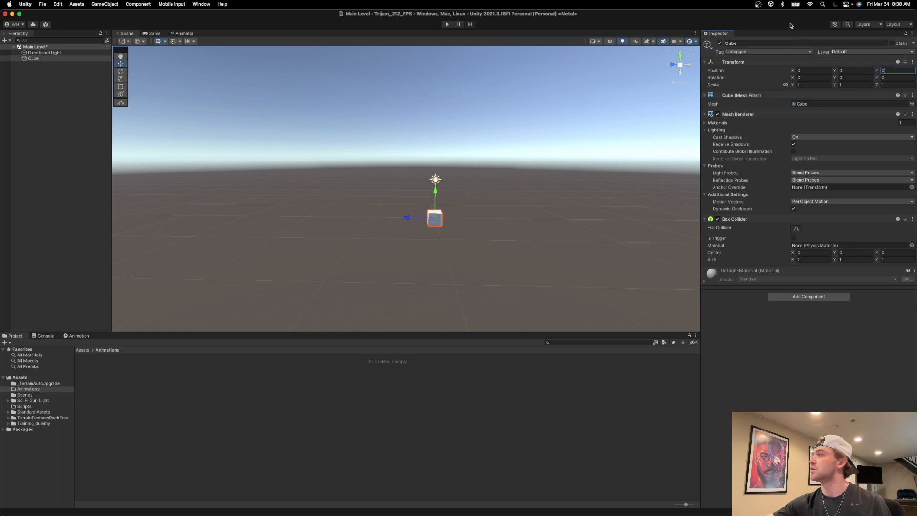
# Step: Scale the cube to 100 in X and 100 in Z to form a large flat slab
pyautogui.click(813, 85)
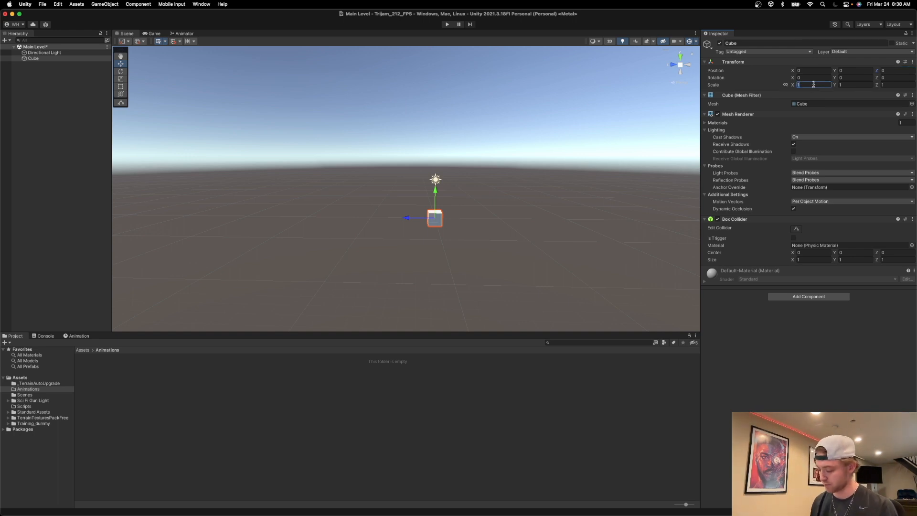
pyautogui.write('100')
pyautogui.press('Tab')
pyautogui.press('Tab')
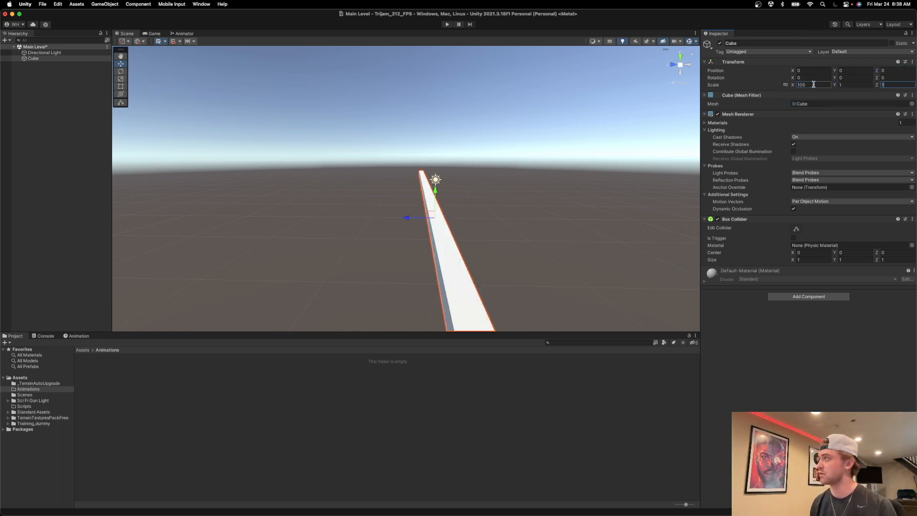
pyautogui.write('100')
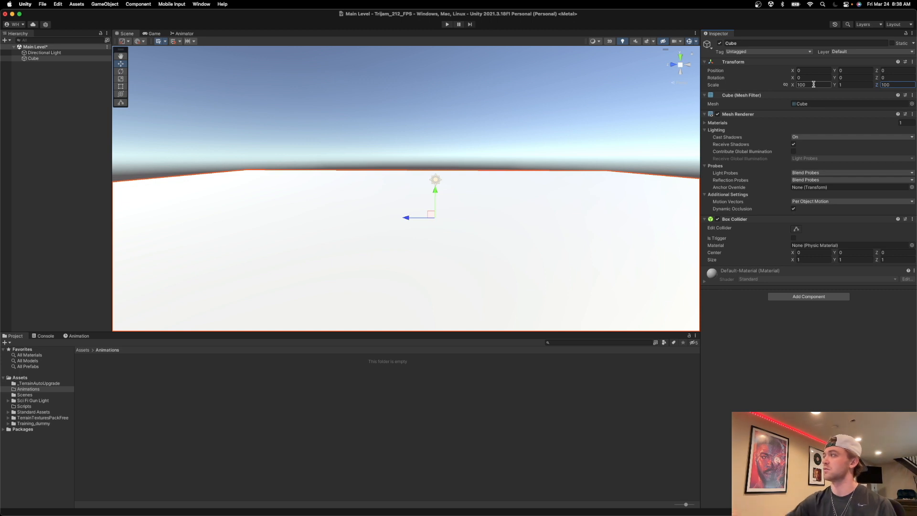
pyautogui.scroll(-8, 506, 210)
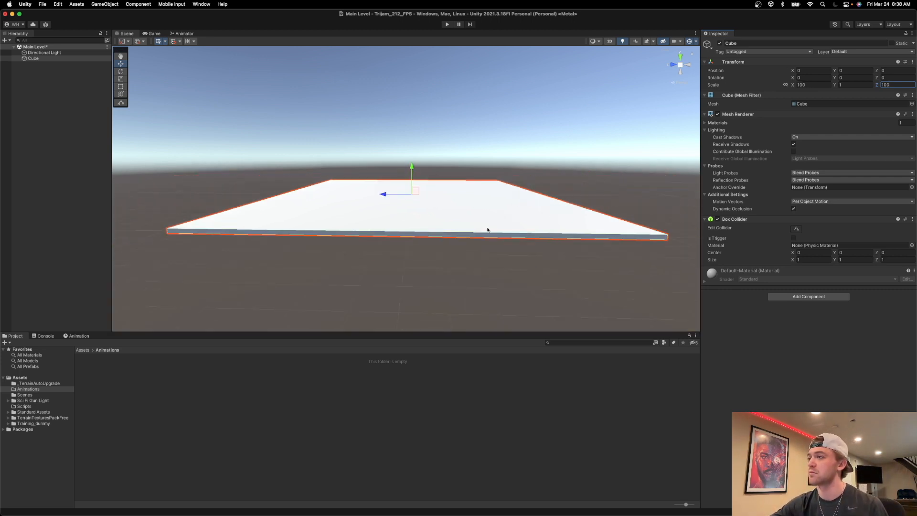
pyautogui.scroll(1, 484, 233)
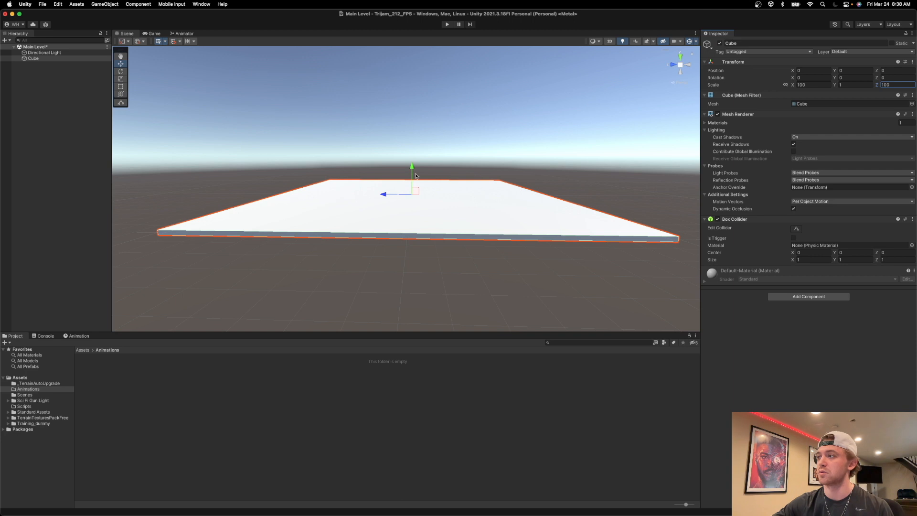
# Step: Rename the cube as Floor
pyautogui.click(34, 61)
pyautogui.click(35, 58)
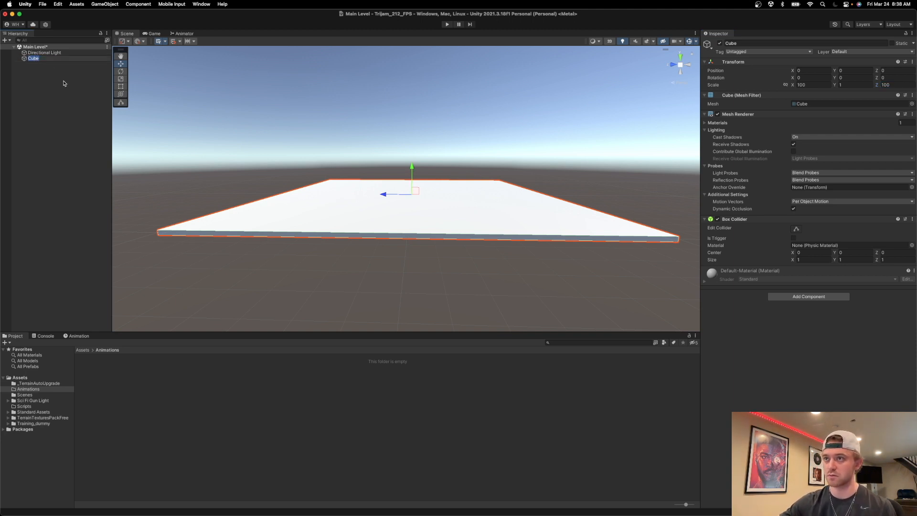
pyautogui.write('F')
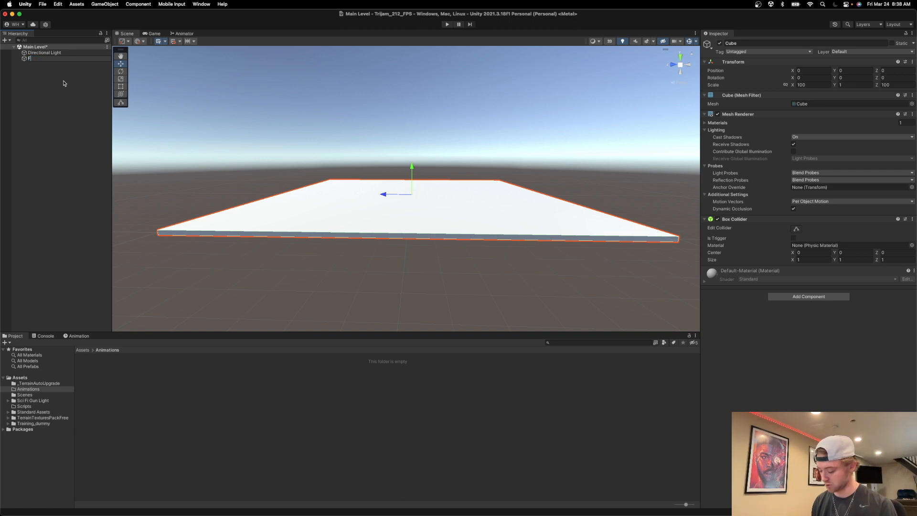
pyautogui.write('loor')
pyautogui.press('Return')
# Step: Duplicate the Floor object and rename the copy as Wall
pyautogui.press('super+d')
pyautogui.click(40, 66)
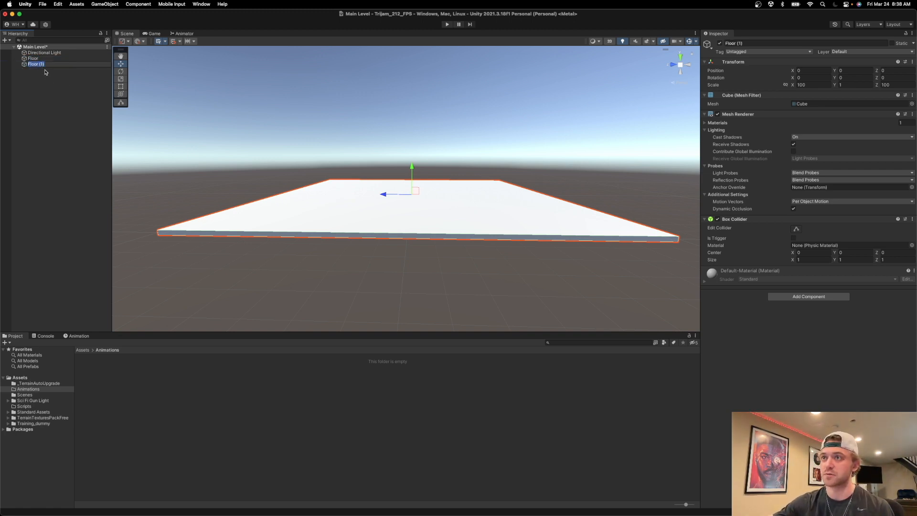
pyautogui.write('Wa')
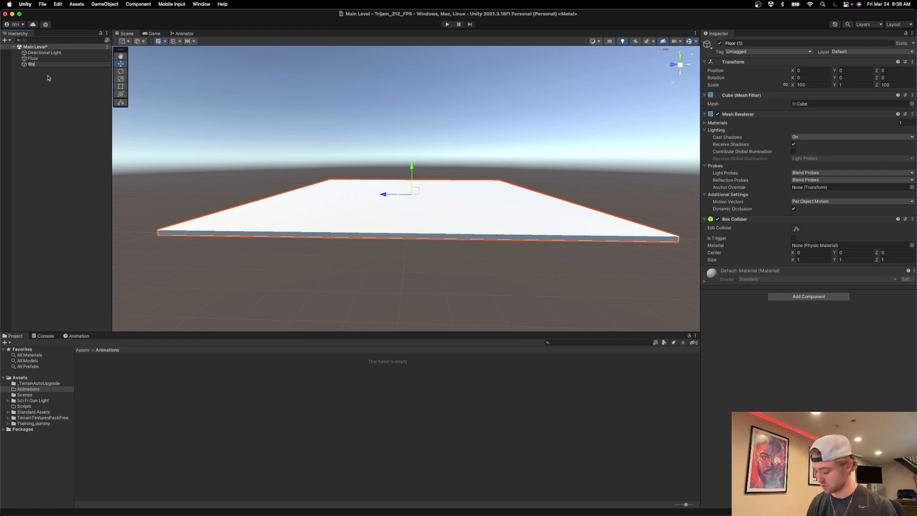
pyautogui.write('ll')
pyautogui.press('Return')
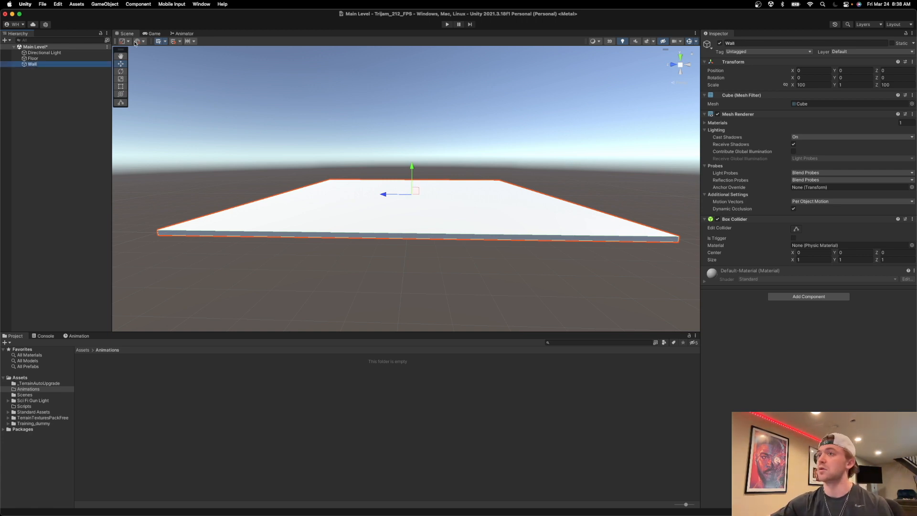
# Step: Raise the Wall to a Y position of about 12 and set its X rotation to 90
pyautogui.moveTo(411, 168); pyautogui.dragTo(413, 135)
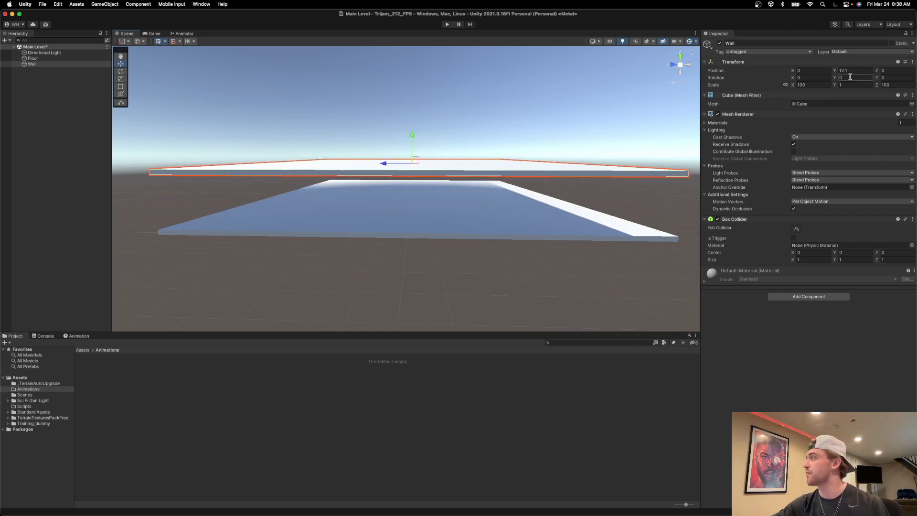
pyautogui.click(820, 77)
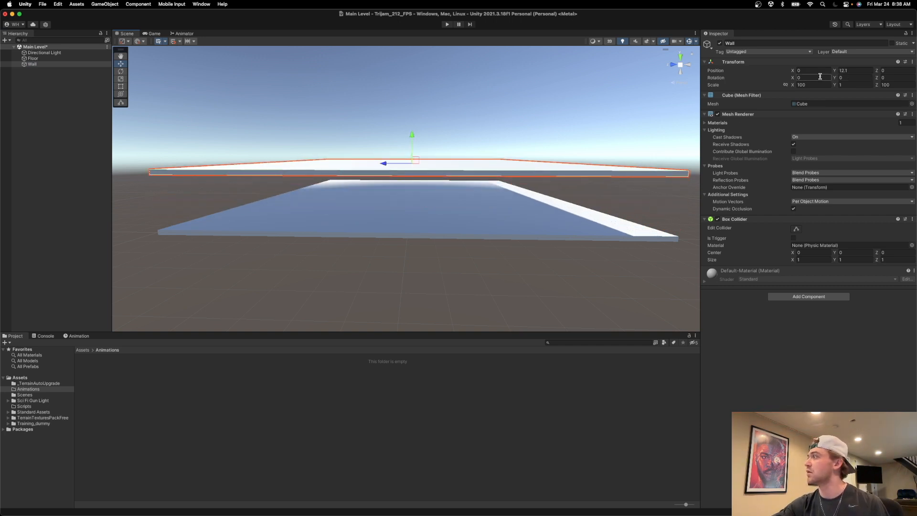
pyautogui.write('90')
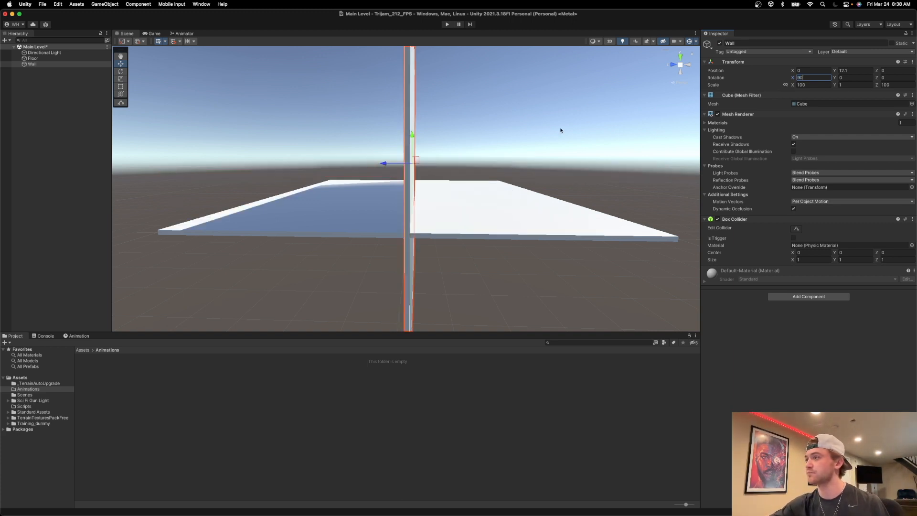
# Step: Place the Wall at the floor's edge with a Z position of 49.5 and set its Z scale to 20
pyautogui.moveTo(384, 163); pyautogui.dragTo(260, 167)
pyautogui.click(893, 70)
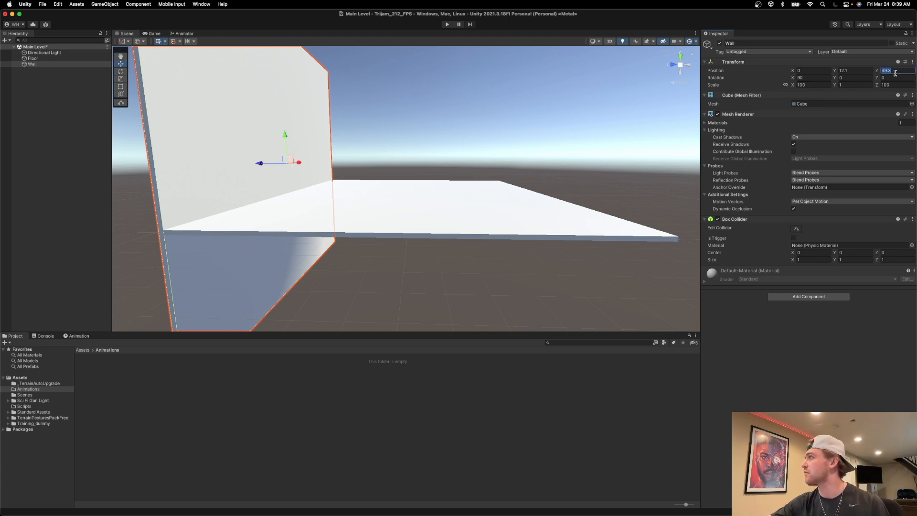
pyautogui.write('49')
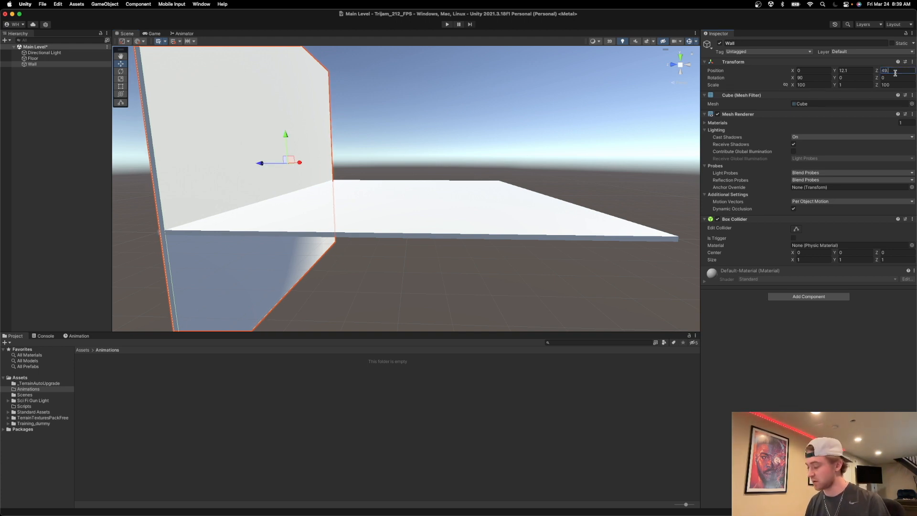
pyautogui.write('.5')
pyautogui.click(891, 84)
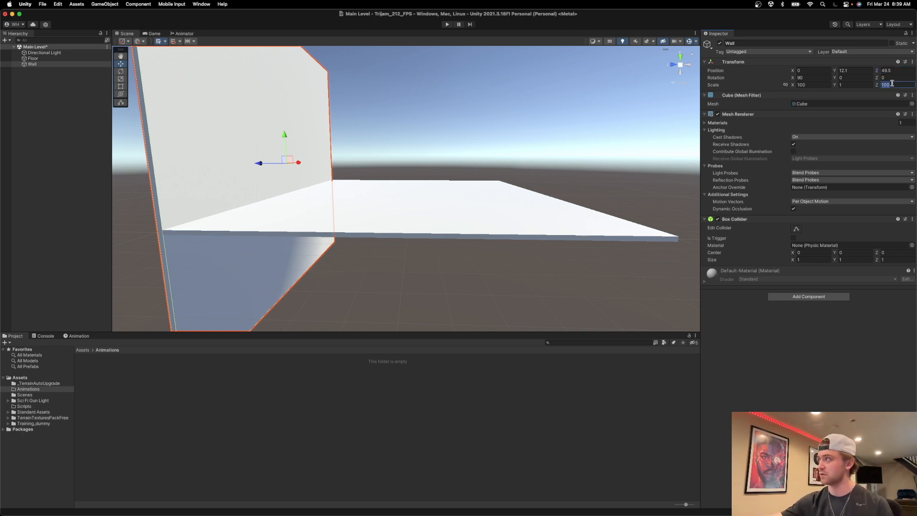
pyautogui.write('20')
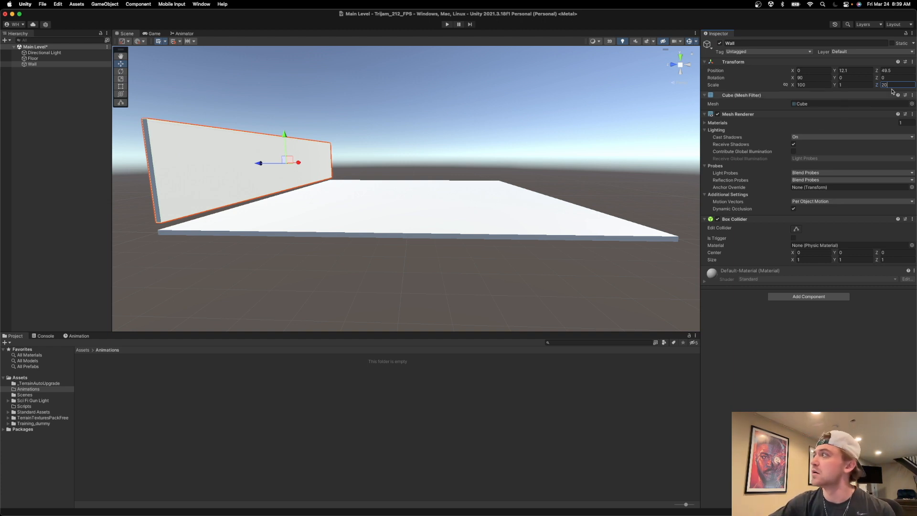
# Step: Set the Wall's Y position to 10 so its base meets the floor
pyautogui.click(849, 71)
pyautogui.write('0')
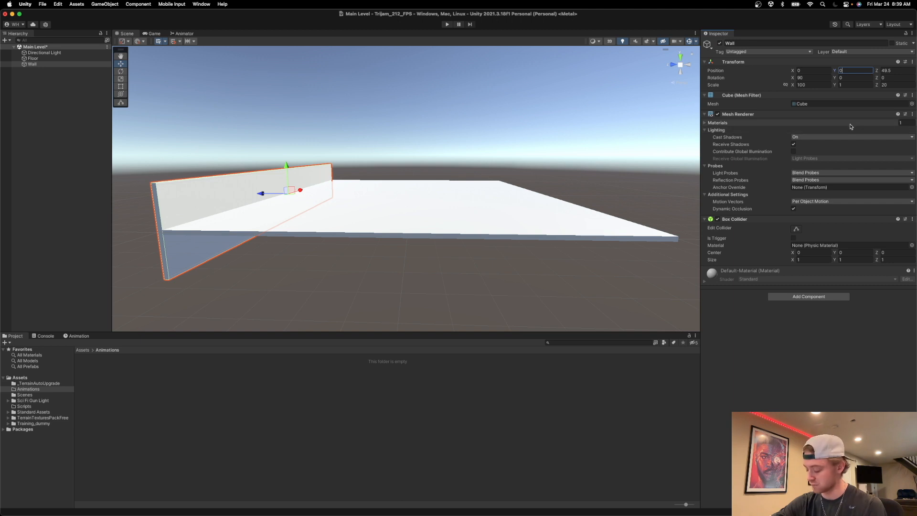
pyautogui.press('BackSpace')
pyautogui.write('5')
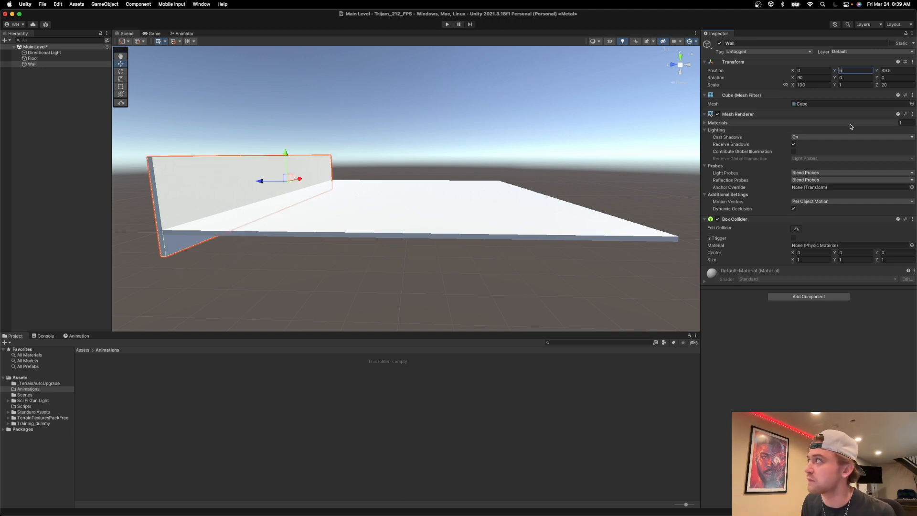
pyautogui.press('BackSpace')
pyautogui.write('9')
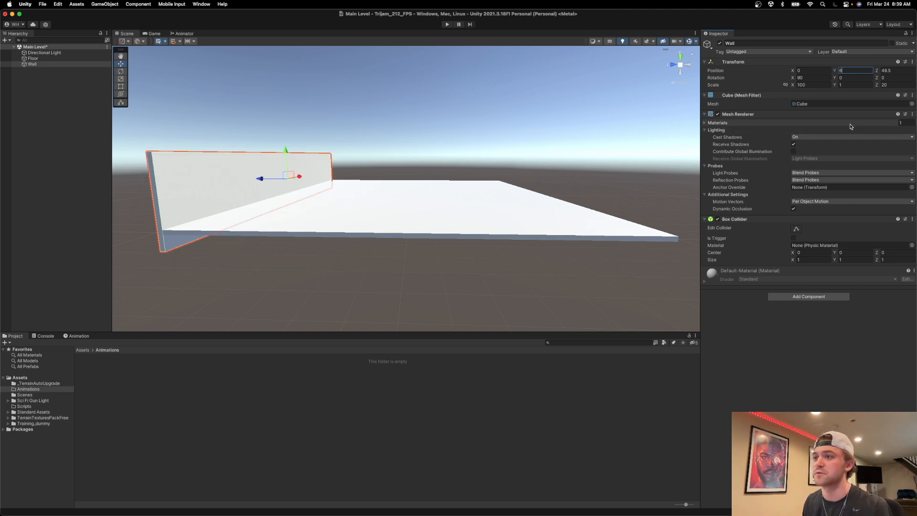
pyautogui.press('BackSpace')
pyautogui.write('10')
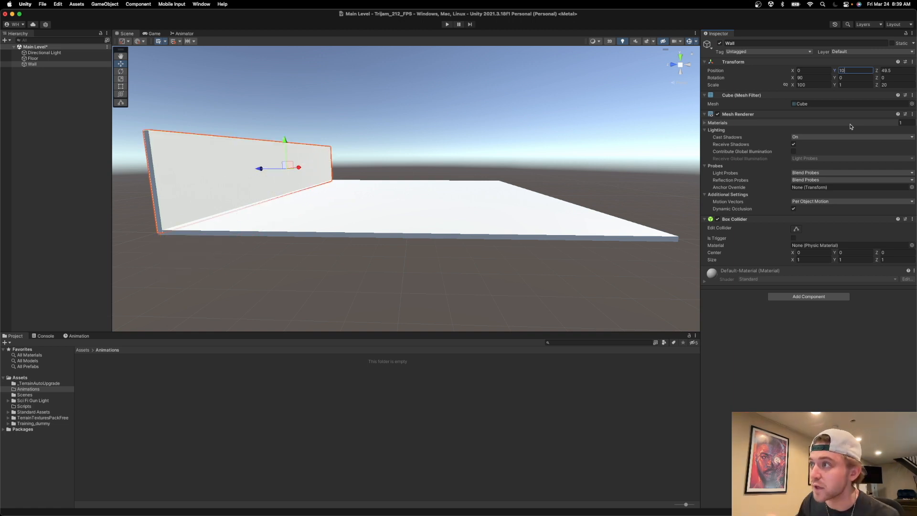
# Step: Duplicate the Wall and move the copy to the floor's opposite edge with a Z position of -49.5
pyautogui.moveTo(184, 263); pyautogui.dragTo(115, 218, button='right')
pyautogui.press('w')
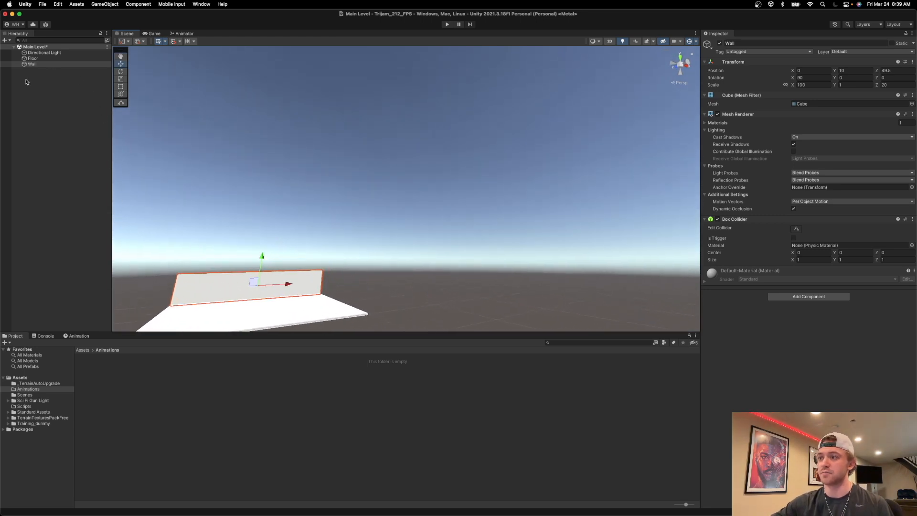
pyautogui.click(28, 64)
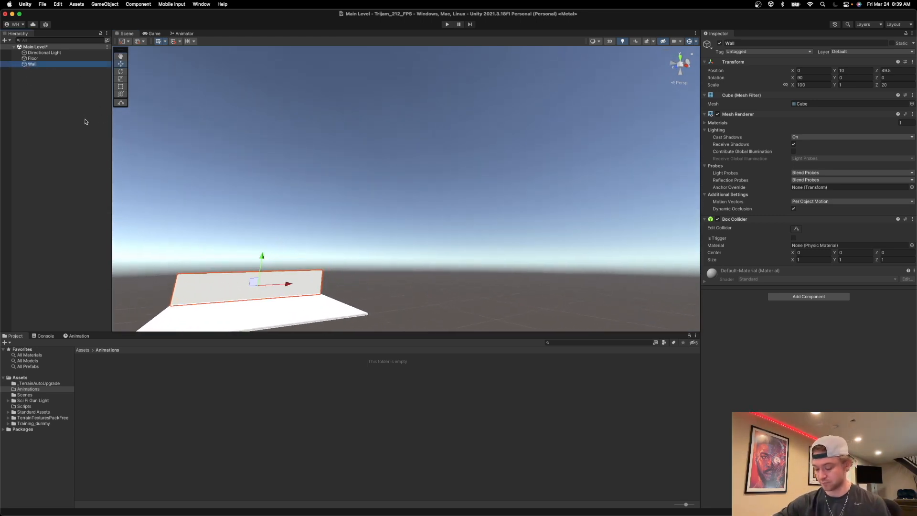
pyautogui.press('super+d')
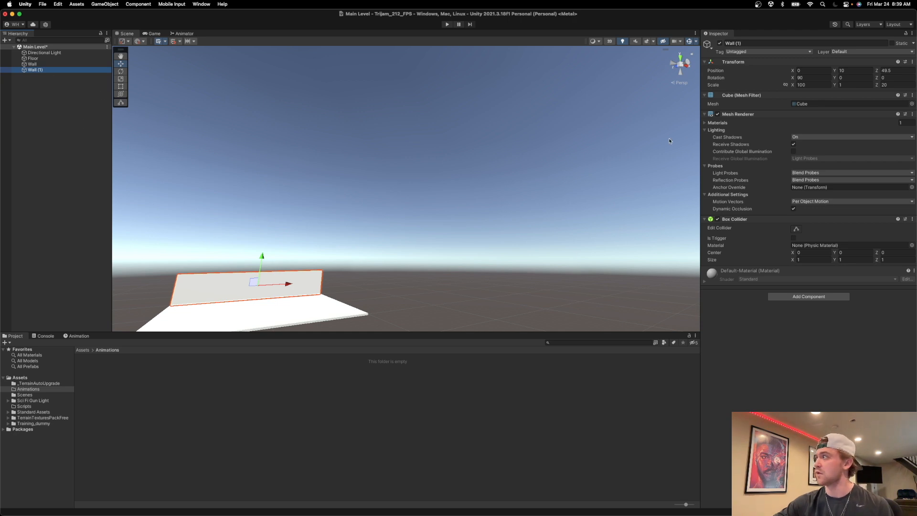
pyautogui.click(883, 70)
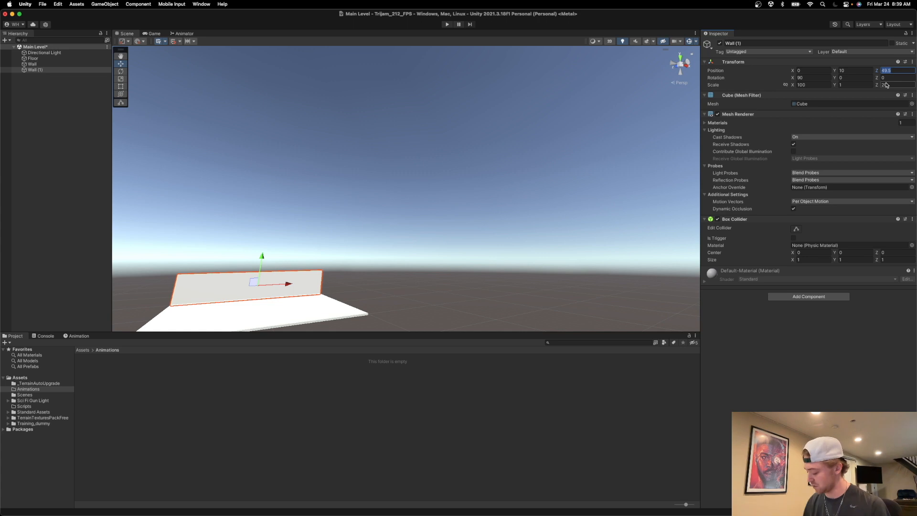
pyautogui.write('-')
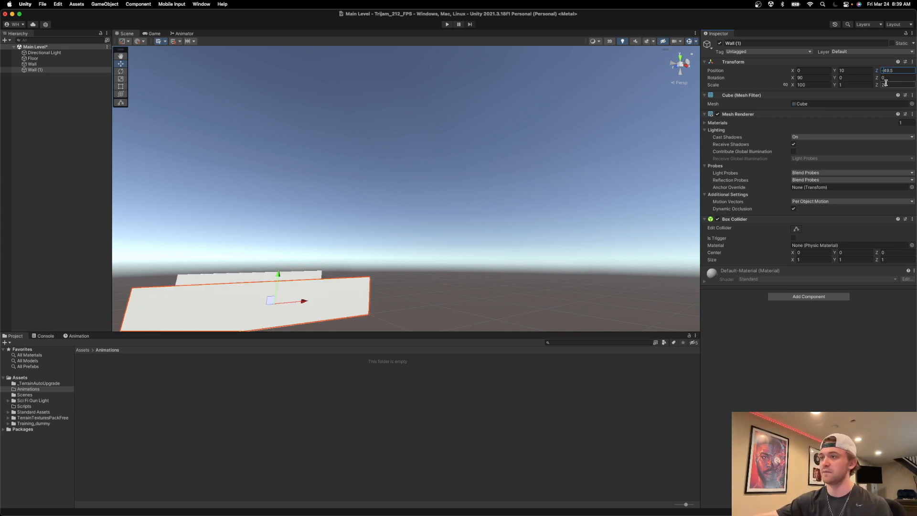
# Step: Duplicate Wall (1), then set the copy's Y rotation to 90 and its Z position to 0
pyautogui.click(32, 70)
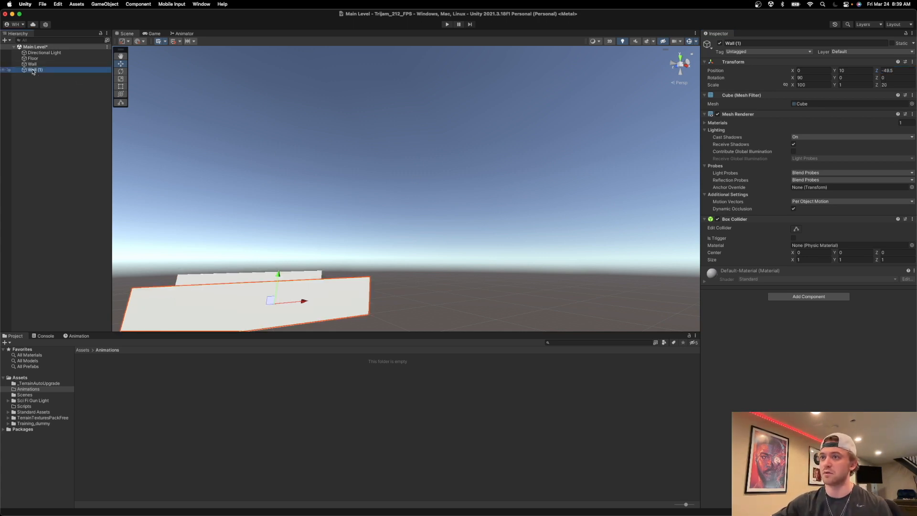
pyautogui.press('super+d')
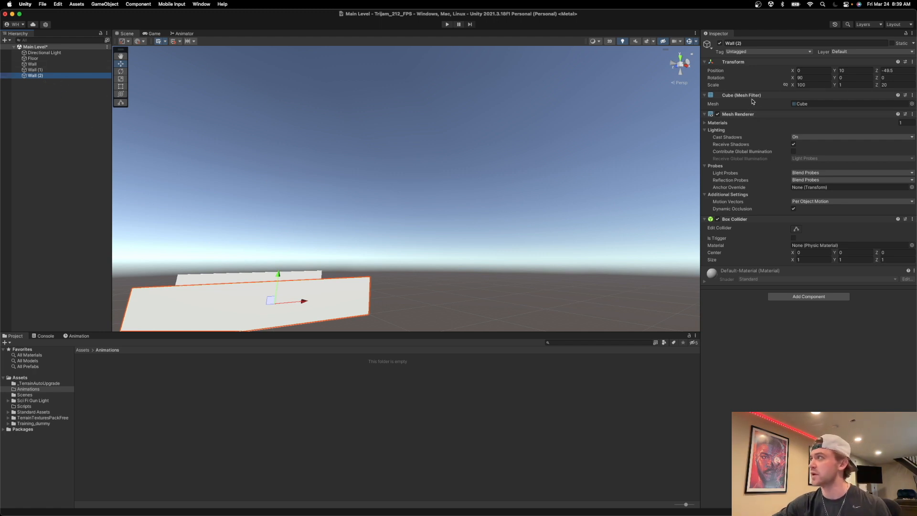
pyautogui.click(851, 77)
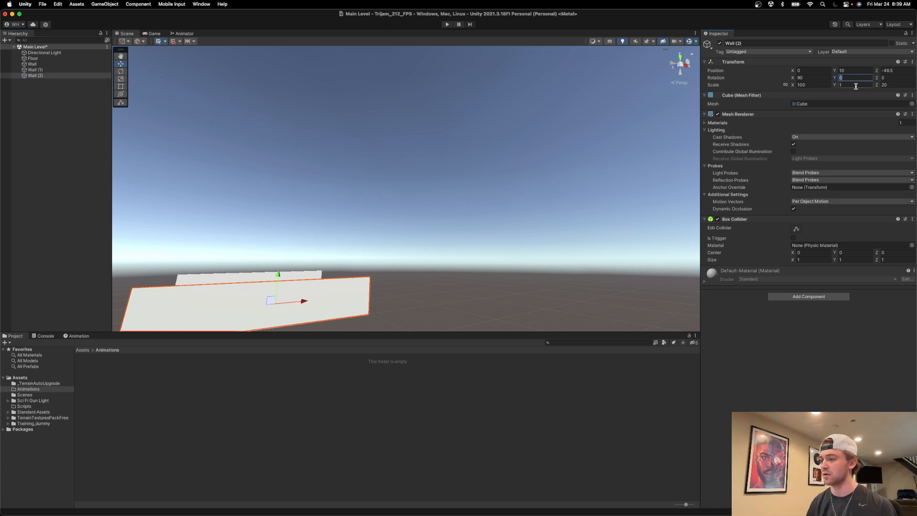
pyautogui.write('90')
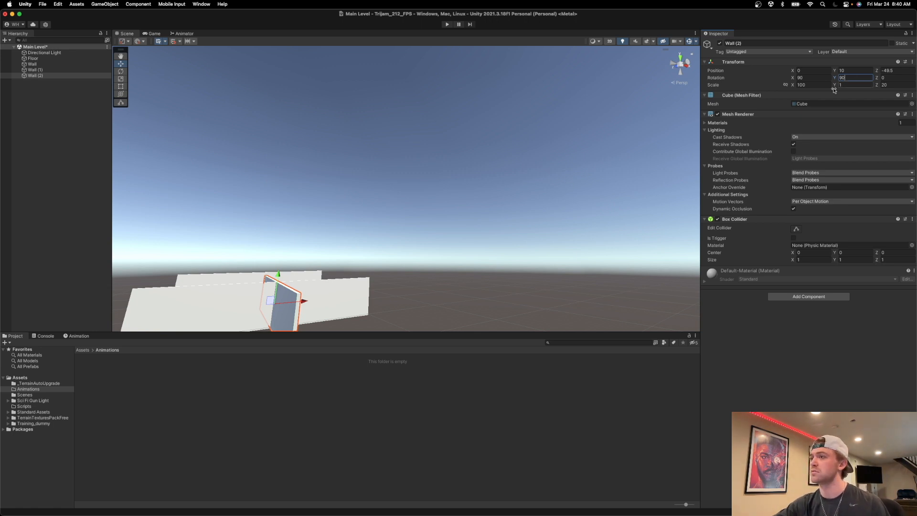
pyautogui.click(893, 70)
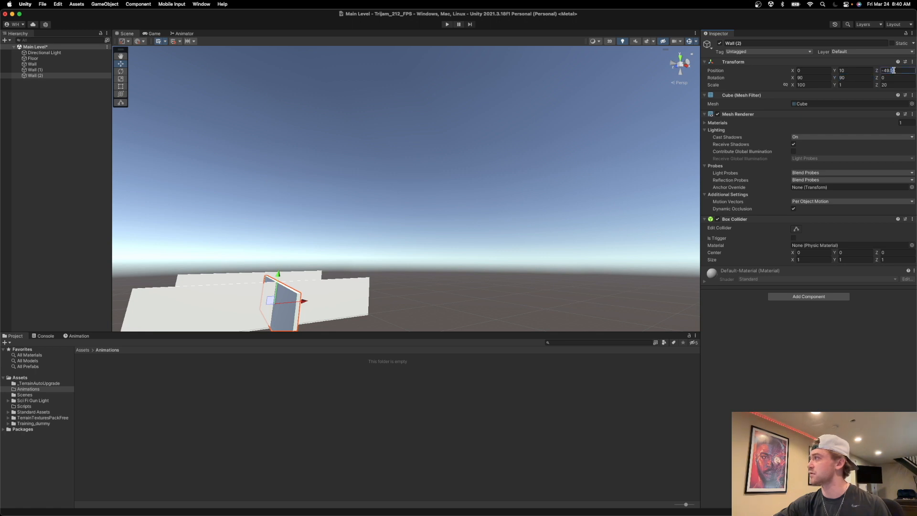
pyautogui.write('0')
# Step: Move Wall (2) to the floor's side edge with an X position of 50
pyautogui.keyDown('alt'); pyautogui.moveTo(500, 193); pyautogui.dragTo(333, 227); pyautogui.keyUp('alt')
pyautogui.moveTo(333, 228); pyautogui.dragTo(313, 247, button='right')
pyautogui.press('d')
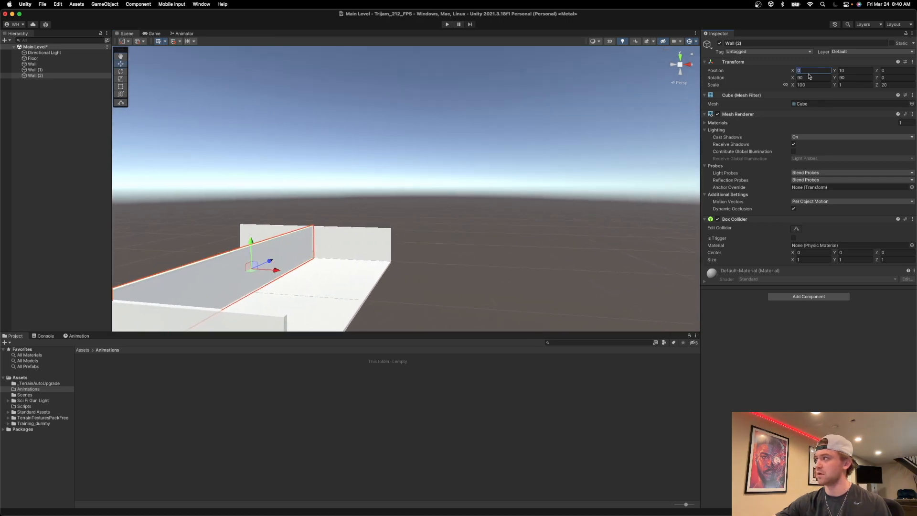
pyautogui.write('5')
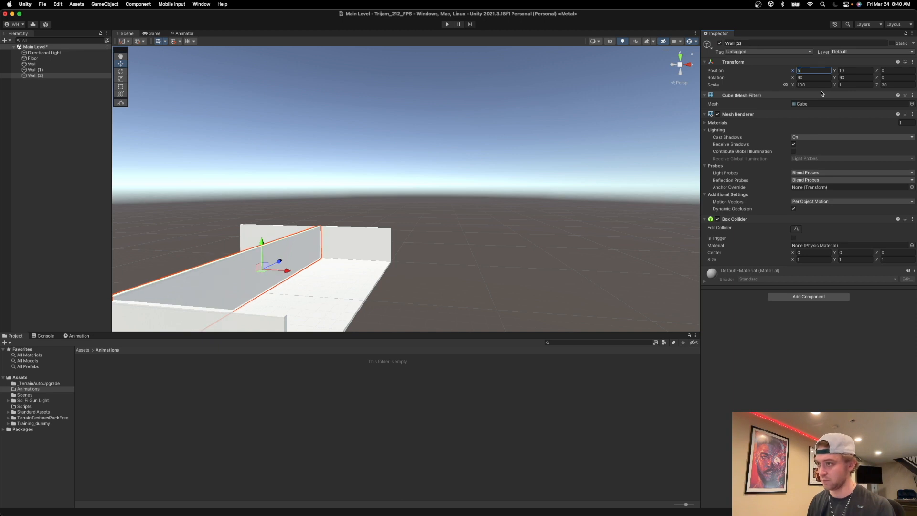
pyautogui.write('0')
# Step: Duplicate Wall (2) and set the copy's X position to -50 to close the arena's open side
pyautogui.moveTo(511, 211); pyautogui.dragTo(429, 287, button='right')
pyautogui.press('a')
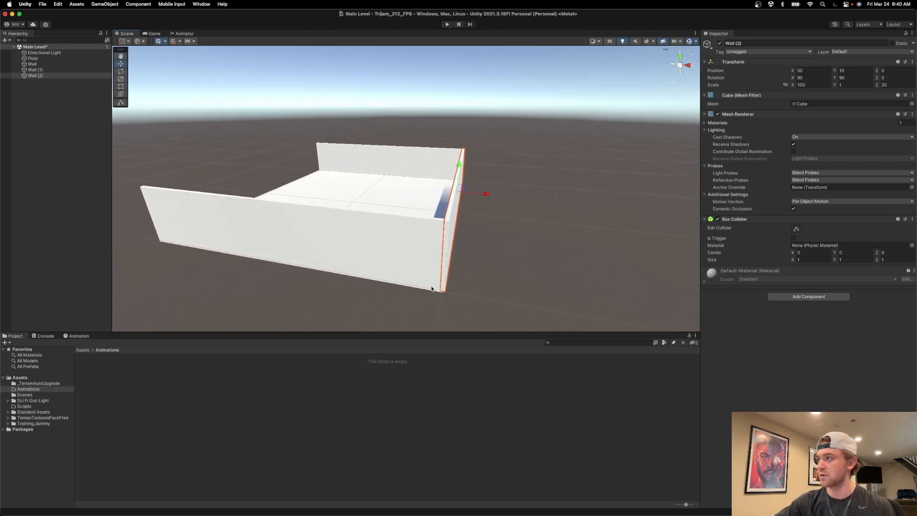
pyautogui.click(46, 76)
pyautogui.press('super+d')
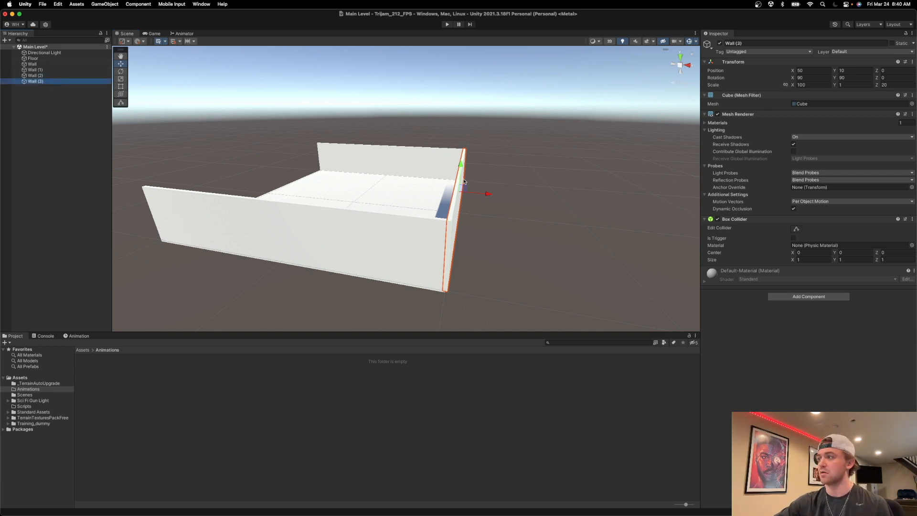
pyautogui.click(807, 70)
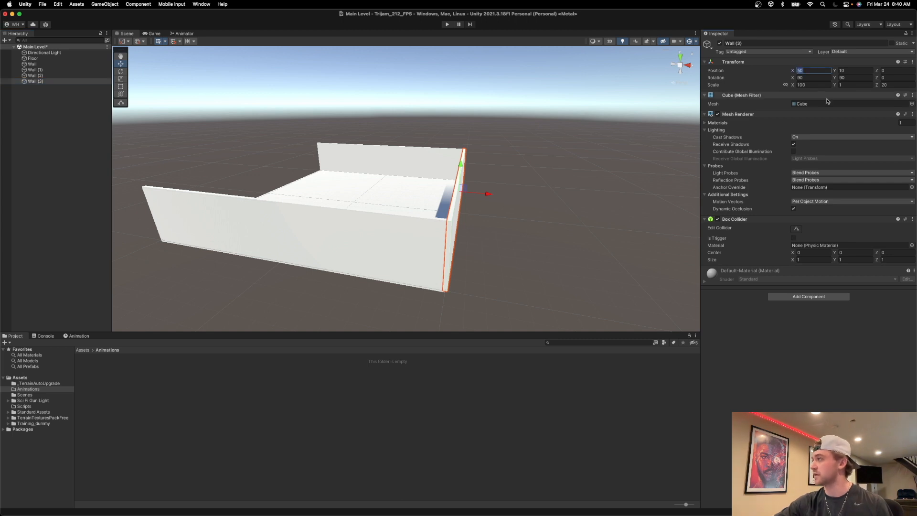
pyautogui.press('Left')
pyautogui.write('-')
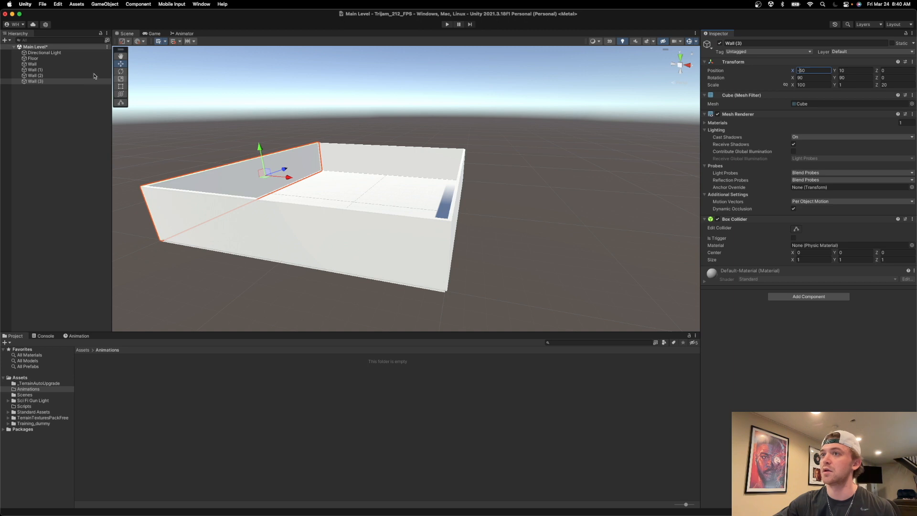
pyautogui.click(55, 110)
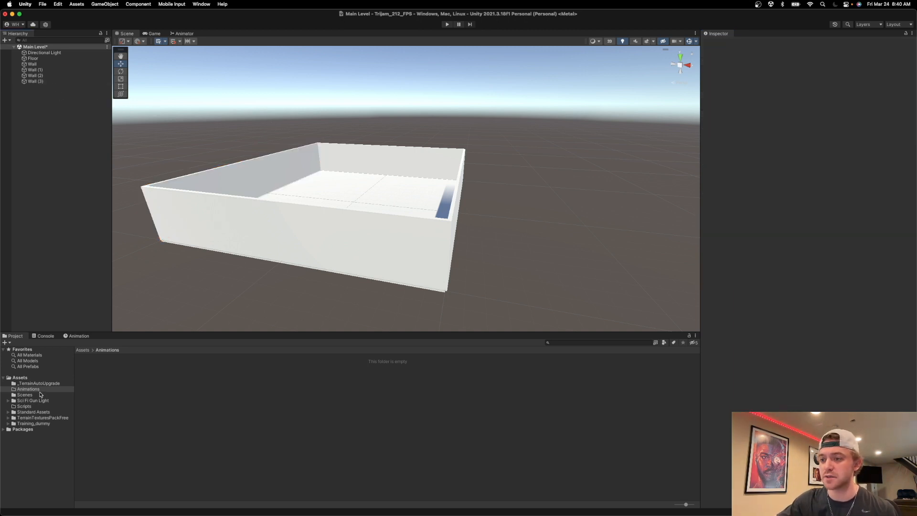
# Step: Apply the GrassUV02 texture from the TerrainTexturesPackFree terrain textures to the floor
pyautogui.click(44, 417)
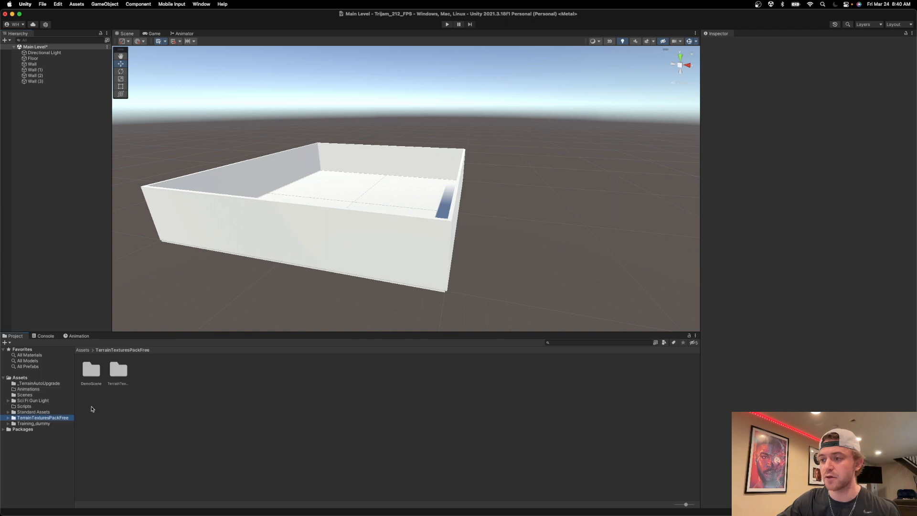
pyautogui.doubleClick(128, 372)
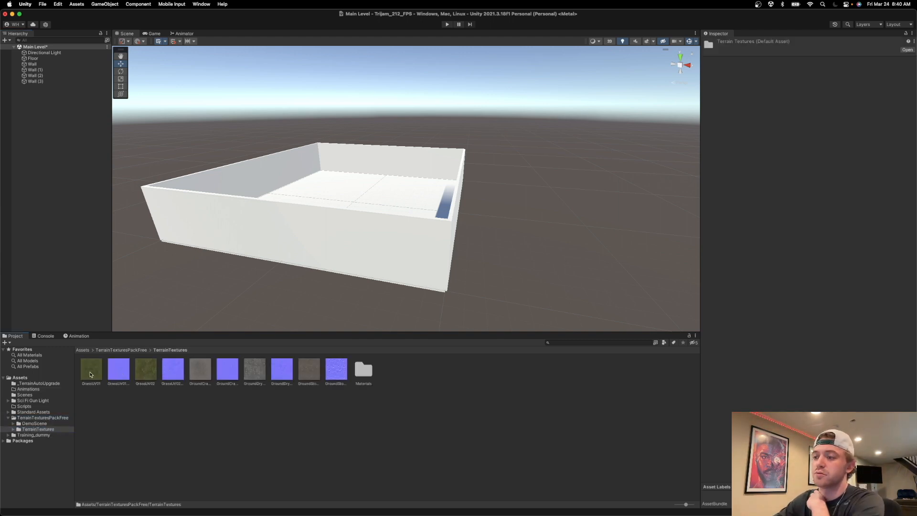
pyautogui.moveTo(148, 367); pyautogui.dragTo(334, 191)
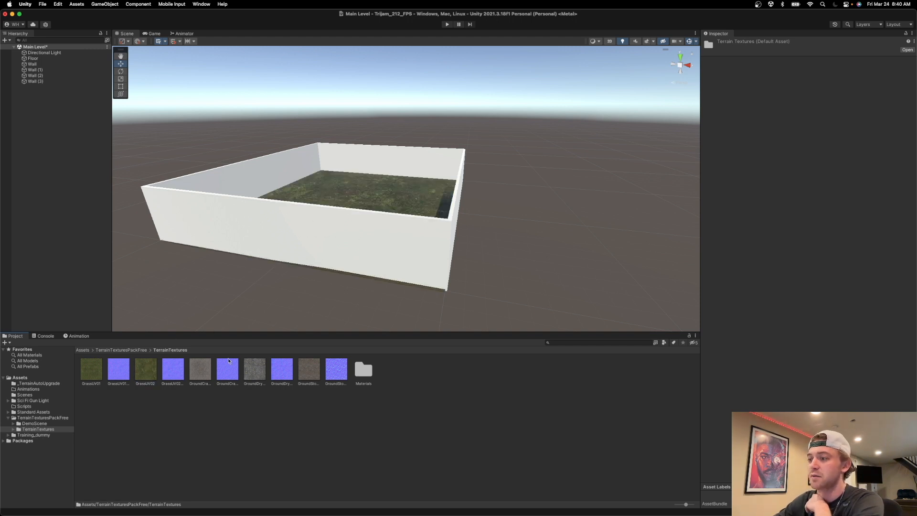
# Step: Apply the brown ground texture from the terrain textures folder to all four arena walls
pyautogui.moveTo(308, 368); pyautogui.dragTo(371, 156)
pyautogui.moveTo(321, 368); pyautogui.dragTo(261, 187)
pyautogui.click(312, 374)
pyautogui.moveTo(313, 374); pyautogui.dragTo(225, 239)
pyautogui.moveTo(311, 376); pyautogui.dragTo(473, 210)
pyautogui.scroll(3, 385, 201)
pyautogui.scroll(10, 385, 201)
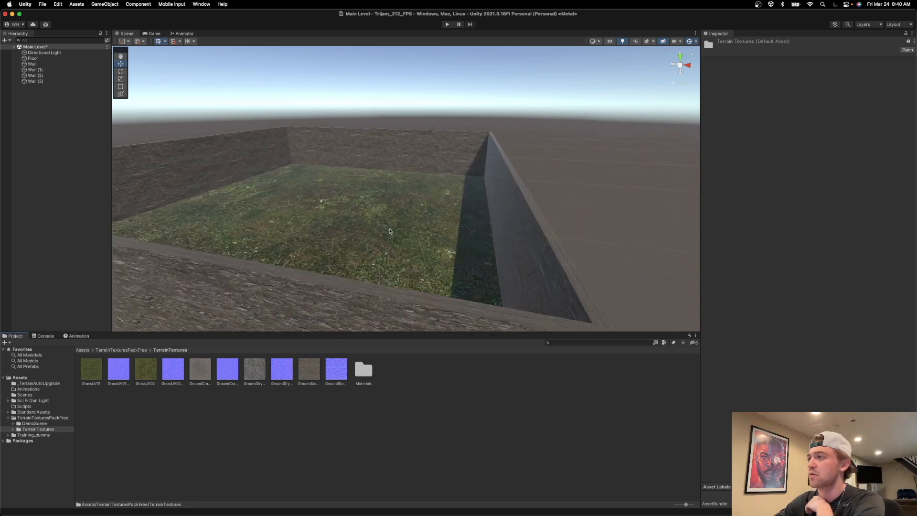
pyautogui.scroll(2, 386, 249)
pyautogui.scroll(-4, 385, 248)
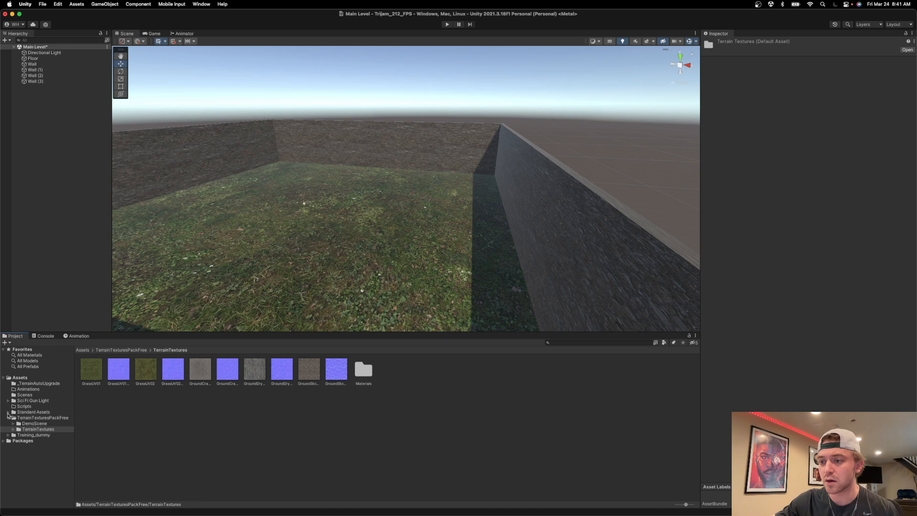
# Step: Add the FPSController prefab from the Standard Assets FirstPersonCharacter prefabs to the scene hierarchy
pyautogui.click(8, 416)
pyautogui.click(8, 412)
pyautogui.scroll(-3, 49, 420)
pyautogui.scroll(-1, 48, 419)
pyautogui.click(12, 409)
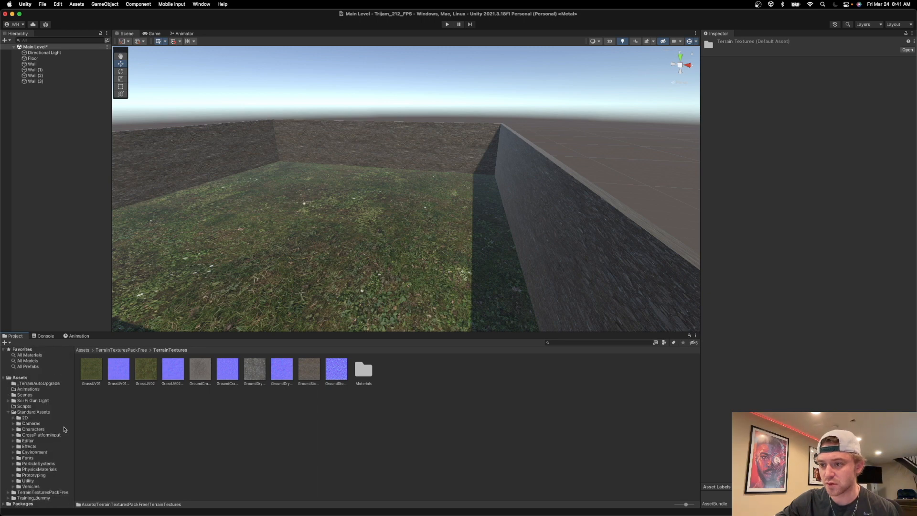
pyautogui.click(13, 430)
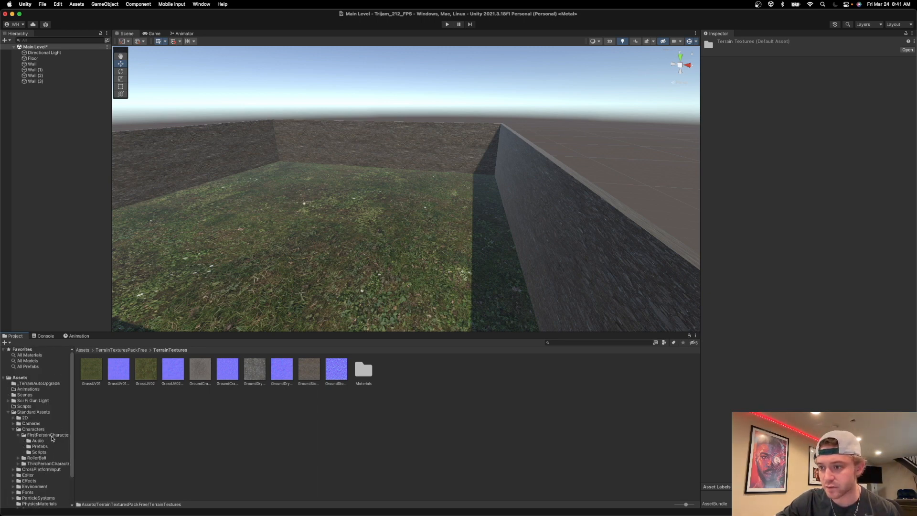
pyautogui.click(50, 439)
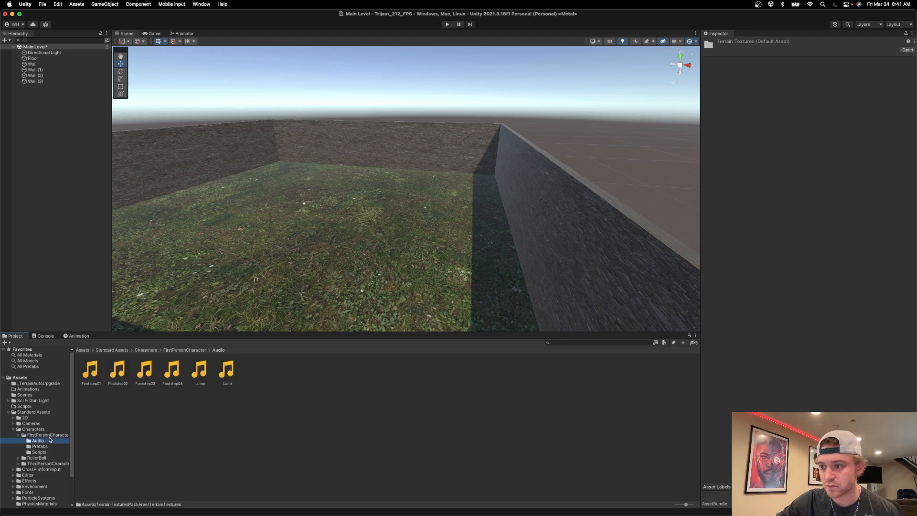
pyautogui.click(48, 435)
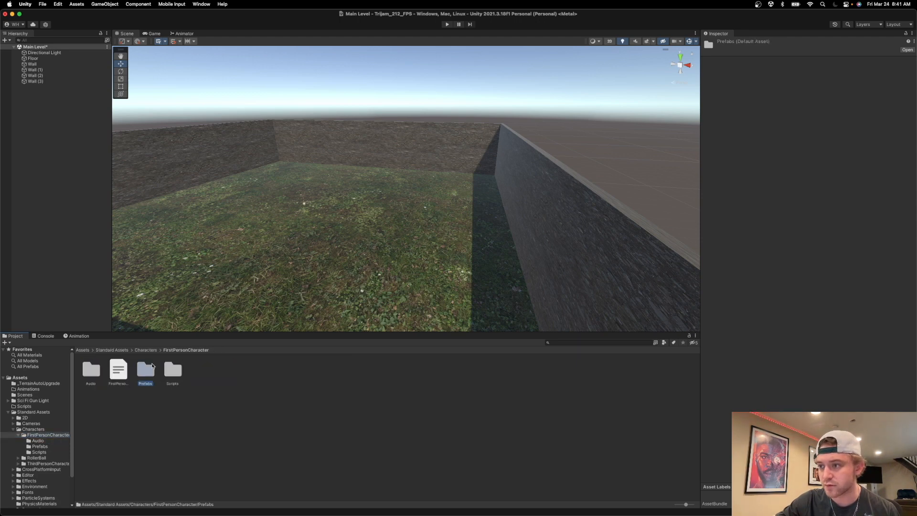
pyautogui.doubleClick(145, 370)
pyautogui.moveTo(90, 372); pyautogui.dragTo(77, 108)
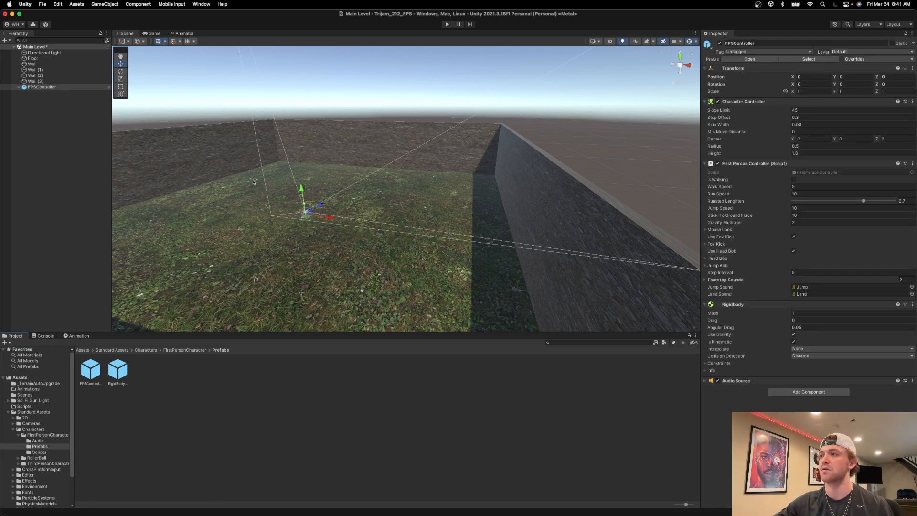
# Step: Raise the FPSController above the grass floor to a Y position of about 1.9
pyautogui.scroll(3, 304, 222)
pyautogui.scroll(1, 304, 222)
pyautogui.press('f')
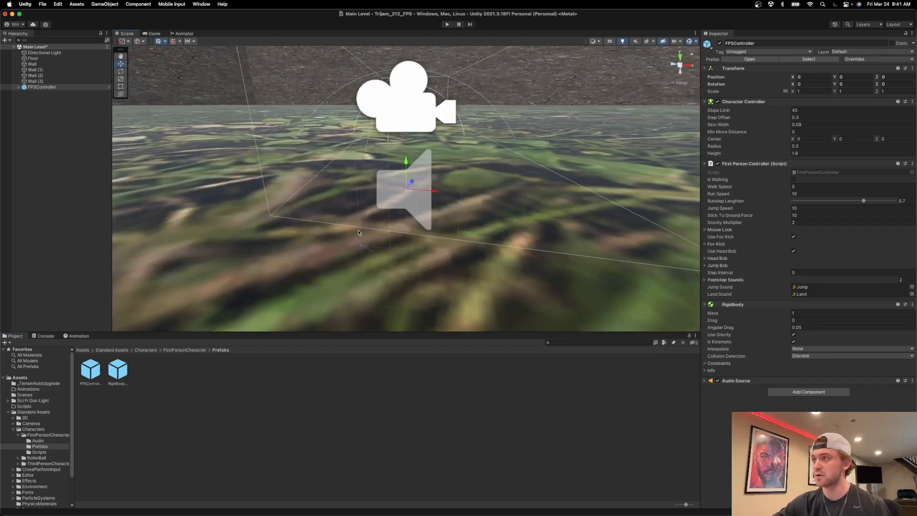
pyautogui.scroll(-5, 418, 178)
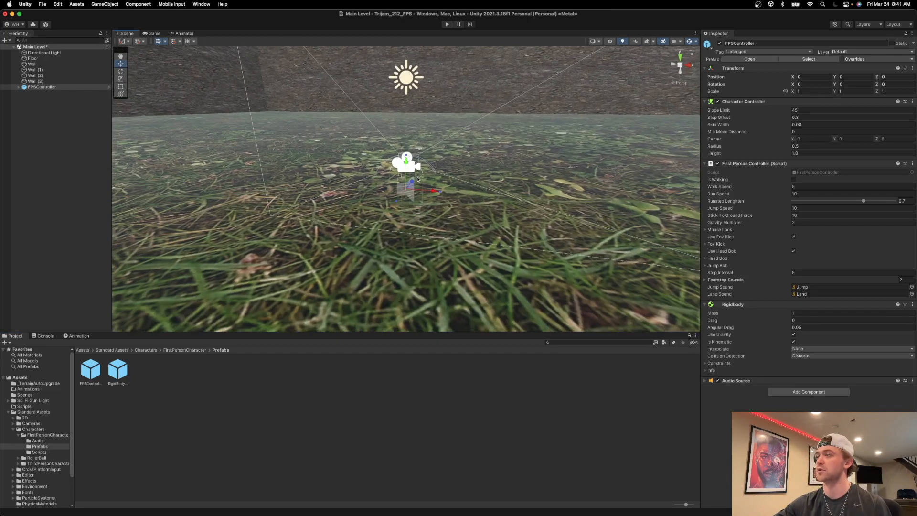
pyautogui.moveTo(405, 162); pyautogui.dragTo(419, 83)
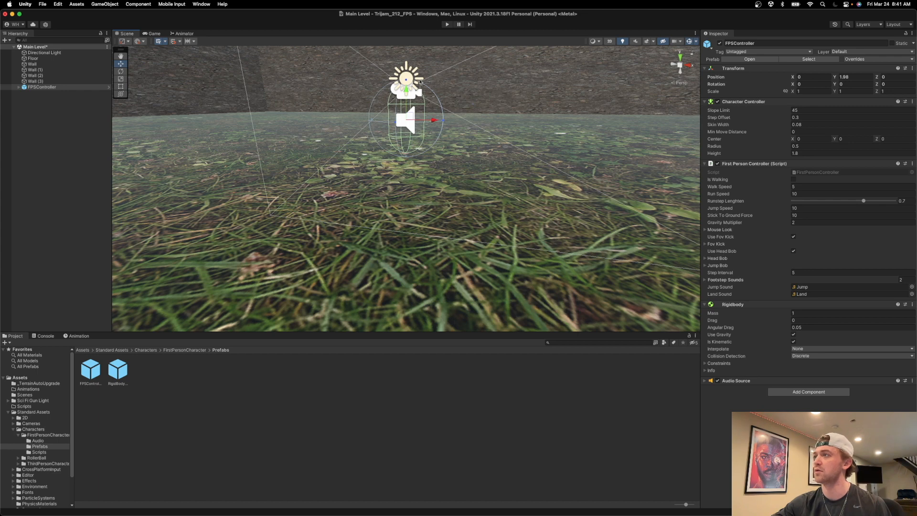
# Step: Play-test the level by walking and looking around the arena with the first-person controller, and stop the test
pyautogui.click(446, 24)
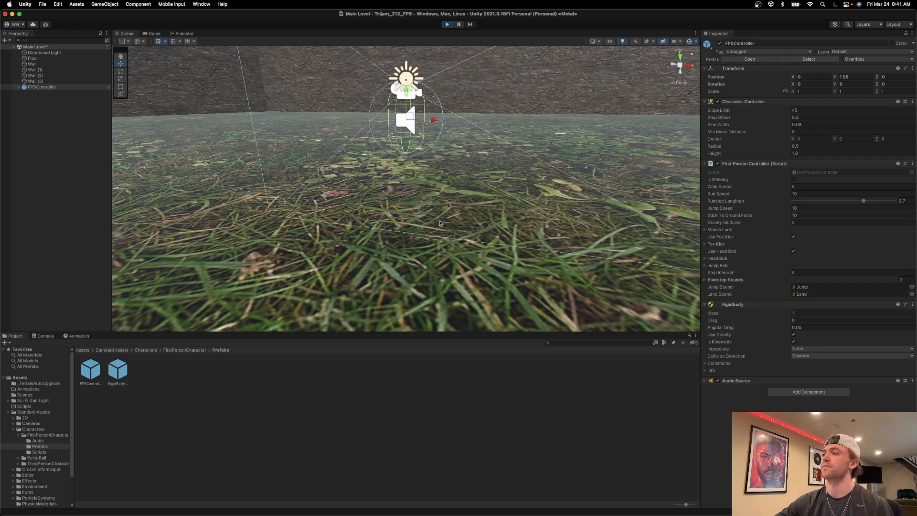
pyautogui.press('w')
pyautogui.press('a')
pyautogui.press('w')
pyautogui.press('a')
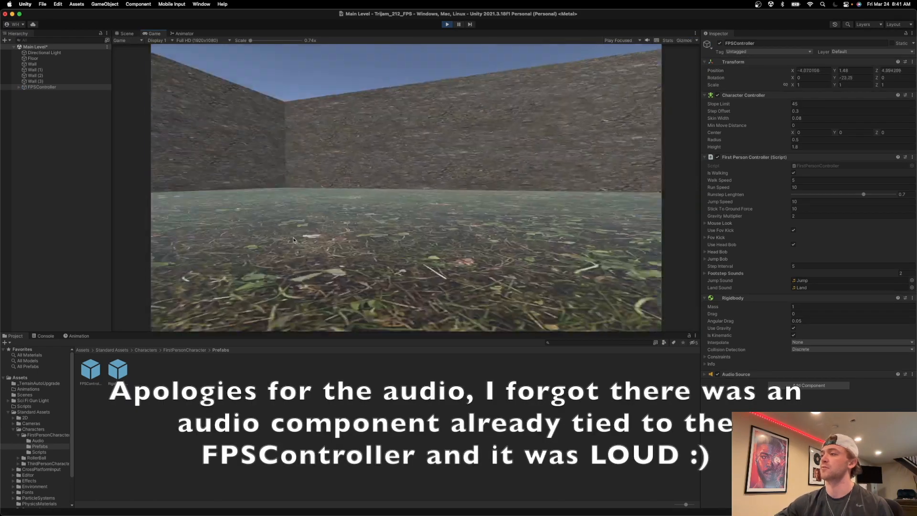
pyautogui.press('d')
pyautogui.press('s')
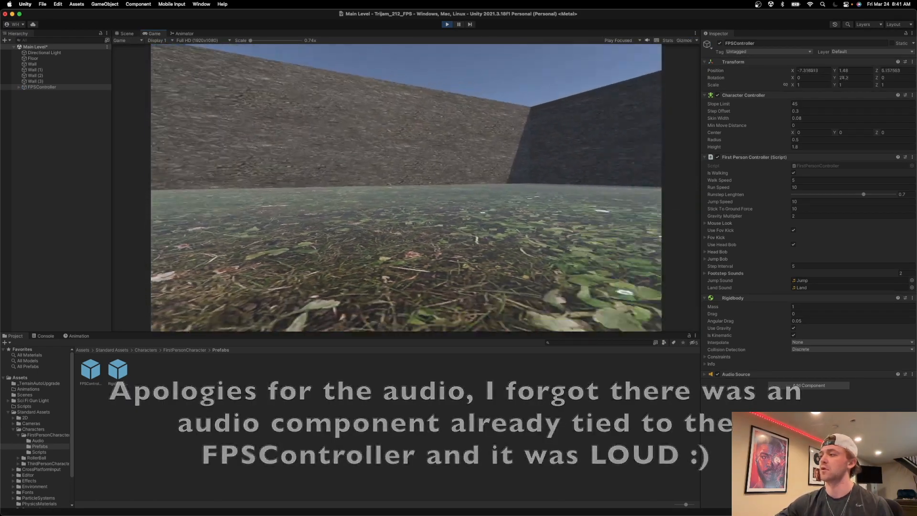
pyautogui.press('Escape')
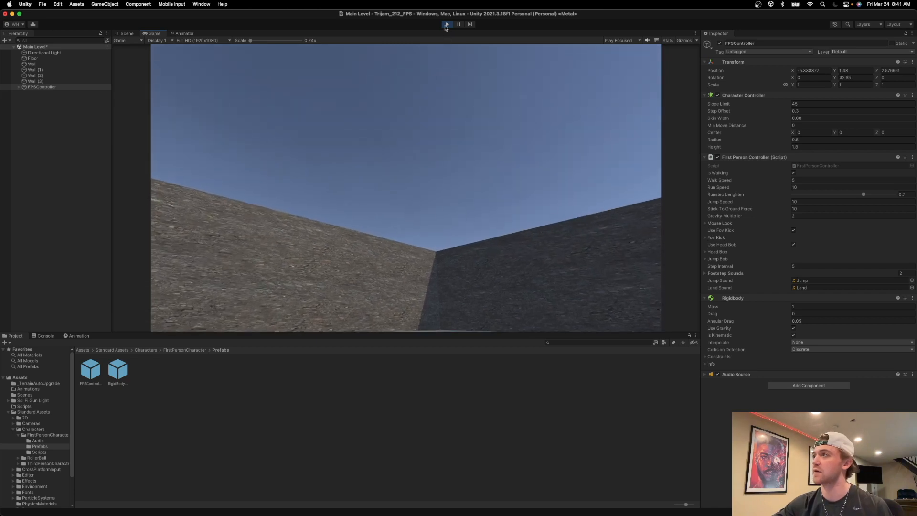
pyautogui.click(447, 24)
# Step: Set the FPSController's Walk Speed to 10 and Run Speed to 15
pyautogui.click(804, 187)
pyautogui.write('10')
pyautogui.press('Tab')
pyautogui.write('1')
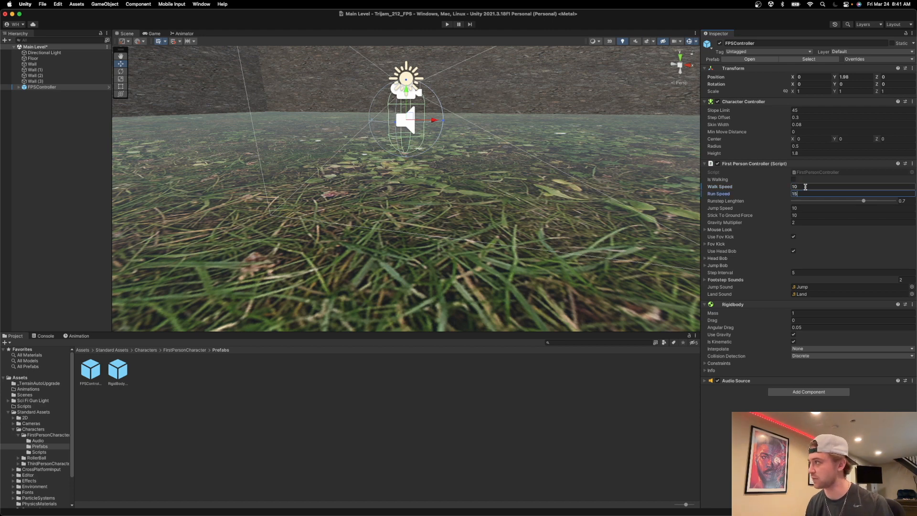
pyautogui.press('Tab')
pyautogui.press('Tab')
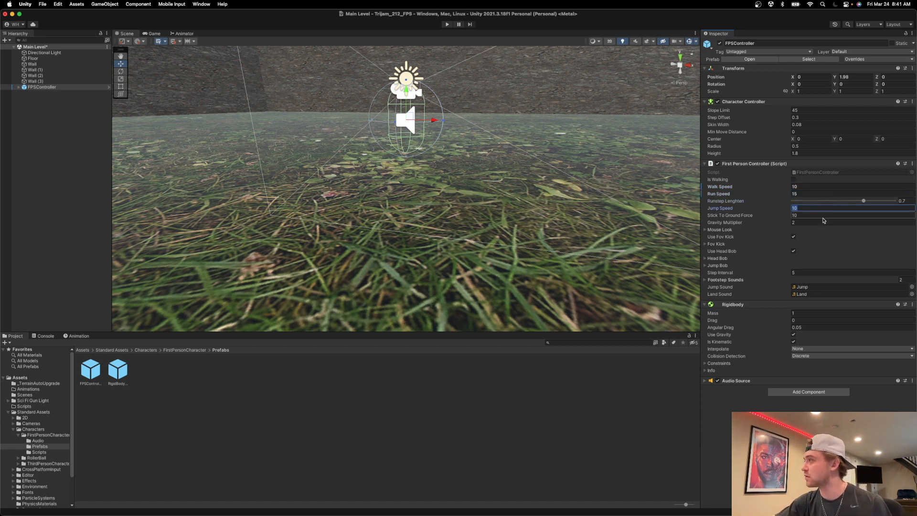
pyautogui.press('Tab')
pyautogui.press('Tab')
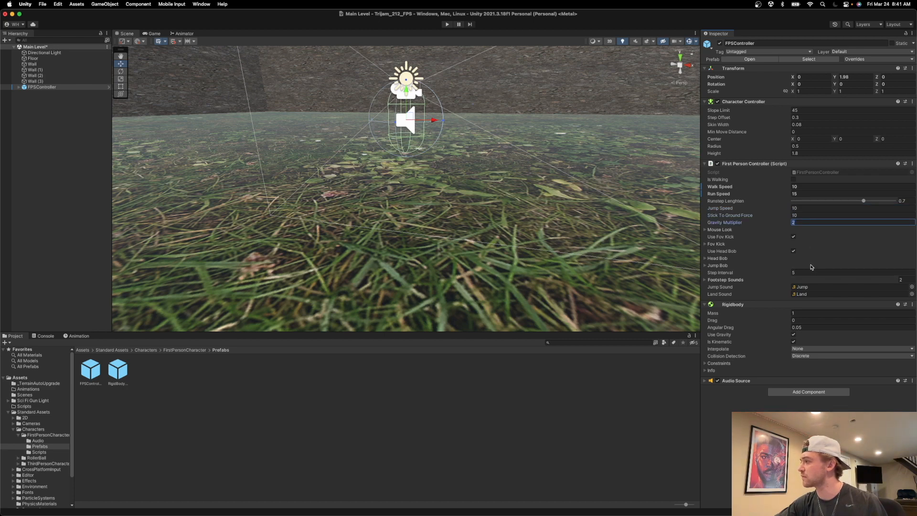
# Step: Set the FPSController's Mouse Look X Sensitivity and Y Sensitivity to 5
pyautogui.click(705, 230)
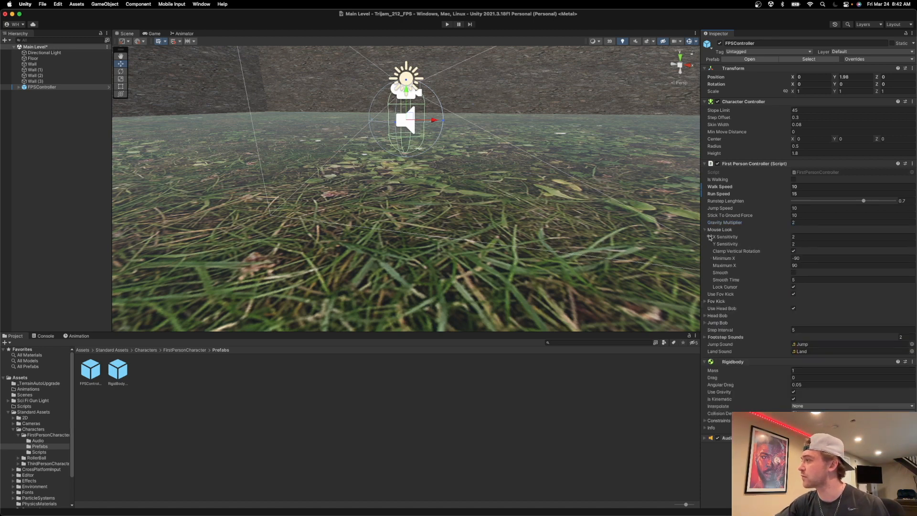
pyautogui.click(806, 237)
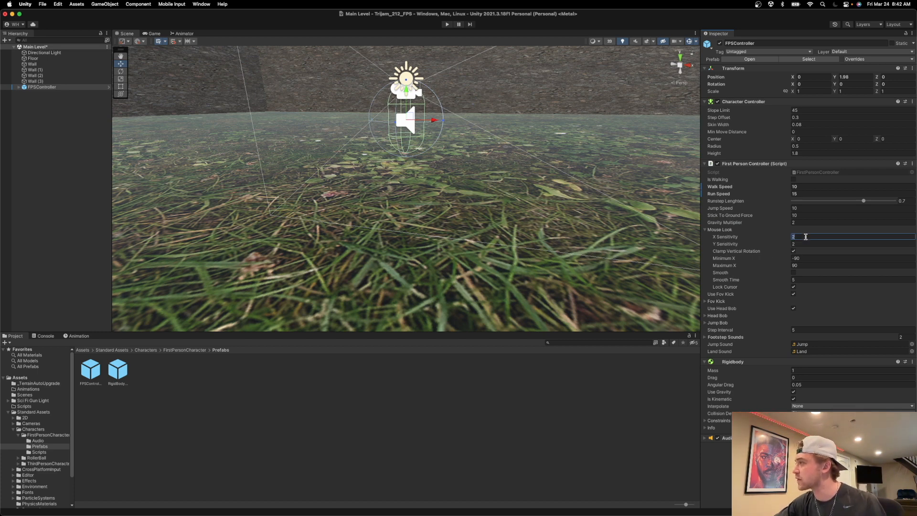
pyautogui.write('5')
pyautogui.click(808, 244)
pyautogui.write('5')
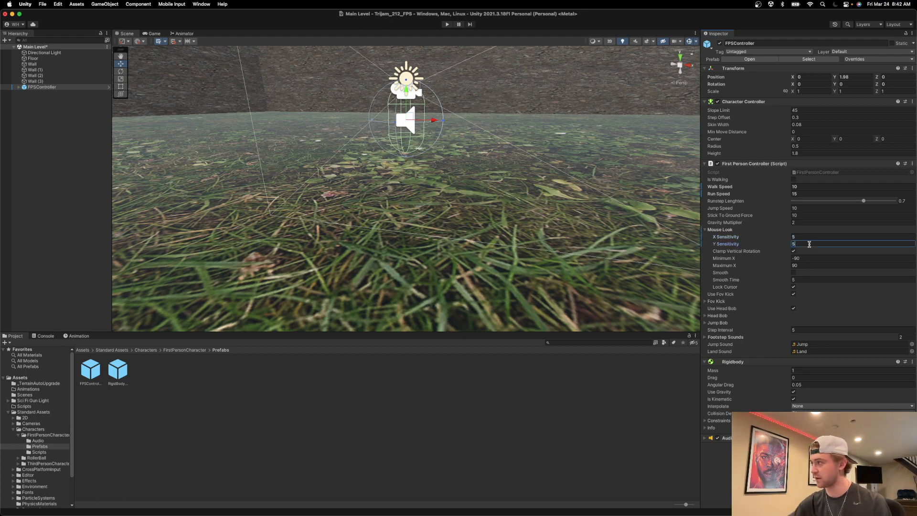
# Step: Play-test the faster movement and mouse sensitivity in the arena, and stop the test
pyautogui.click(447, 24)
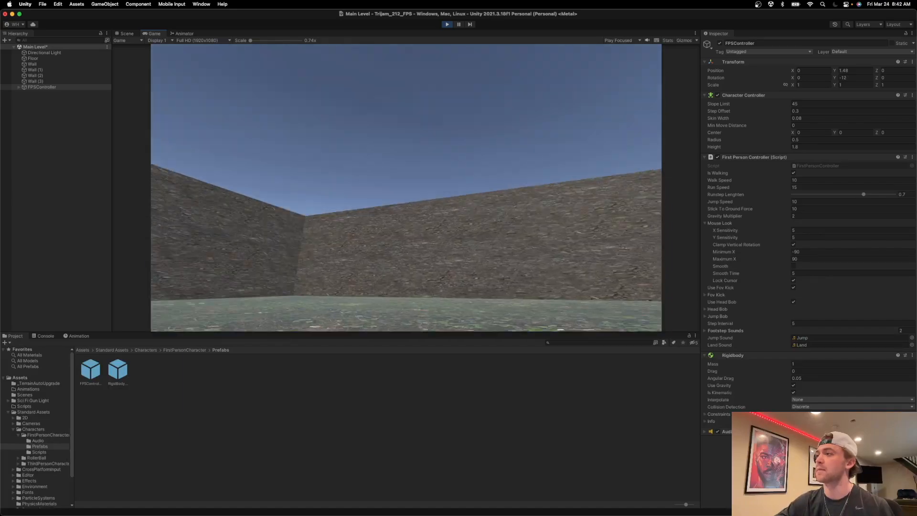
pyautogui.press('w')
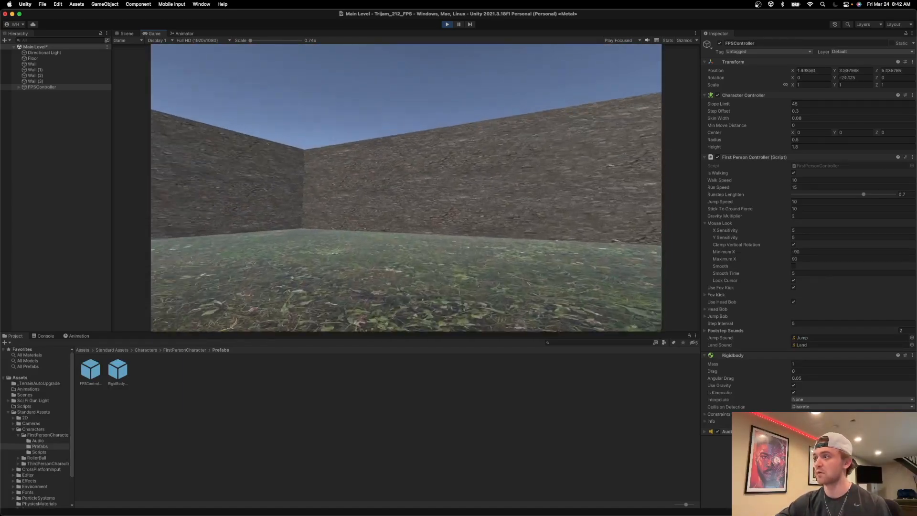
pyautogui.press('a')
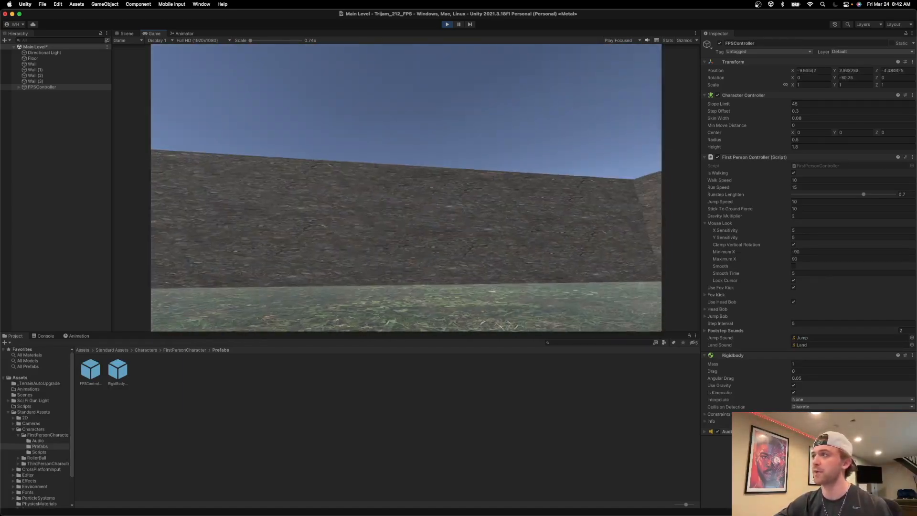
pyautogui.click(447, 24)
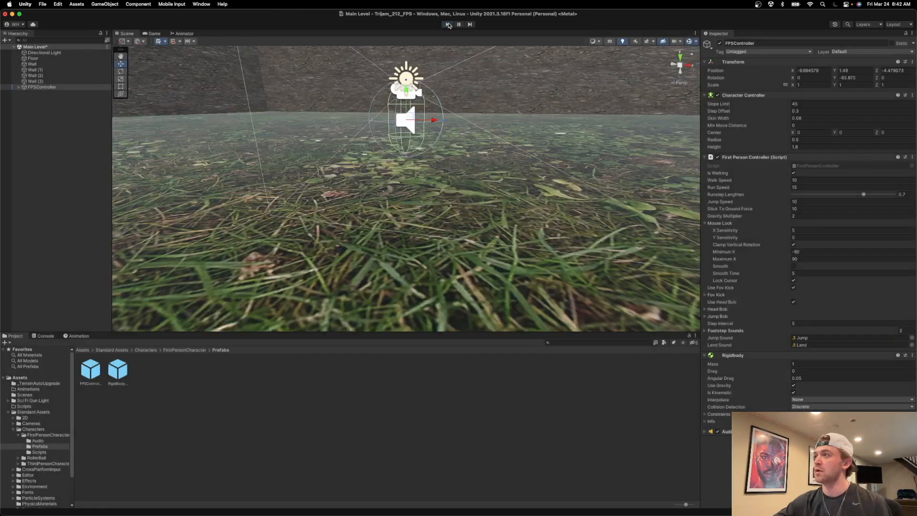
# Step: Collapse the Standard Assets folder and open the GunLight prefabs folder of the Sci Fi Gun Light asset
pyautogui.scroll(-3, 357, 119)
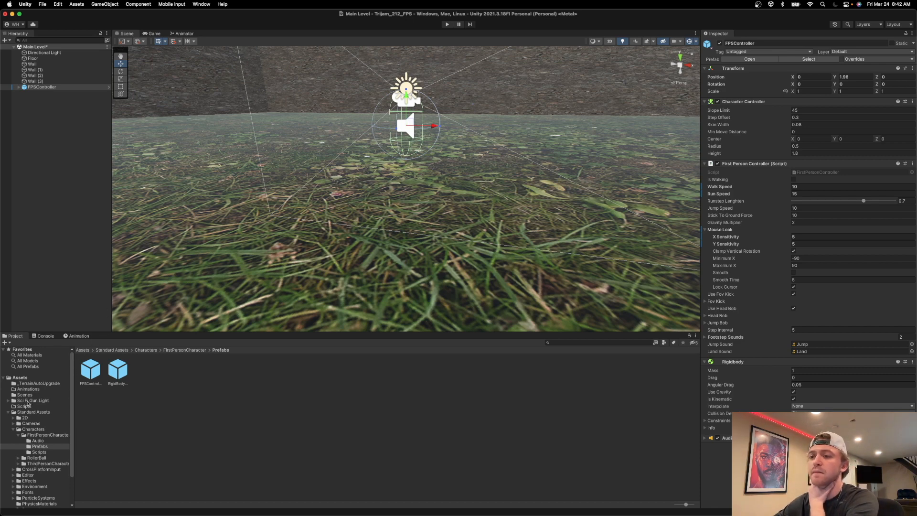
pyautogui.click(8, 413)
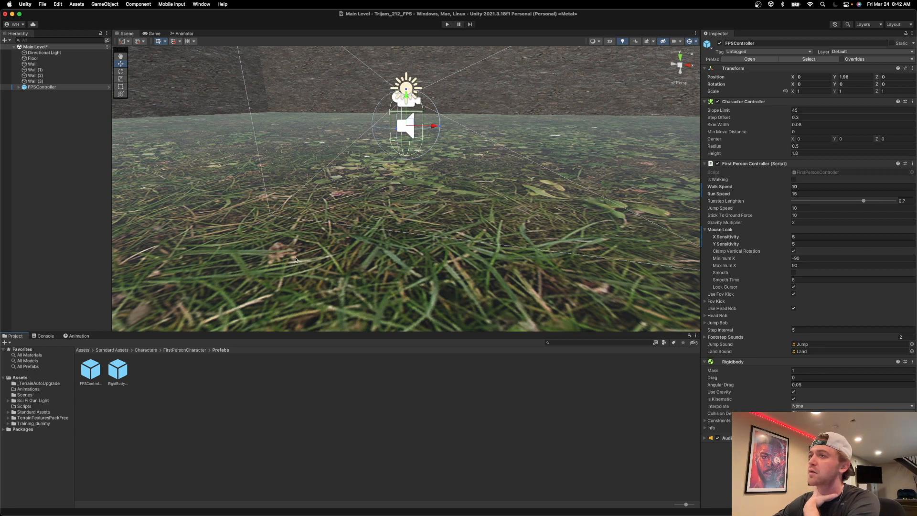
pyautogui.moveTo(467, 183); pyautogui.dragTo(294, 152, button='right')
pyautogui.press('d')
pyautogui.press('d')
pyautogui.click(33, 400)
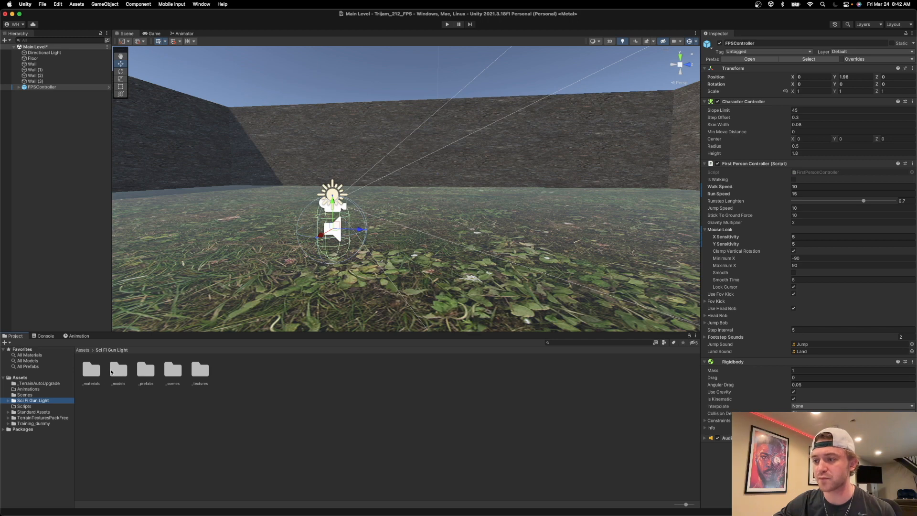
pyautogui.doubleClick(146, 370)
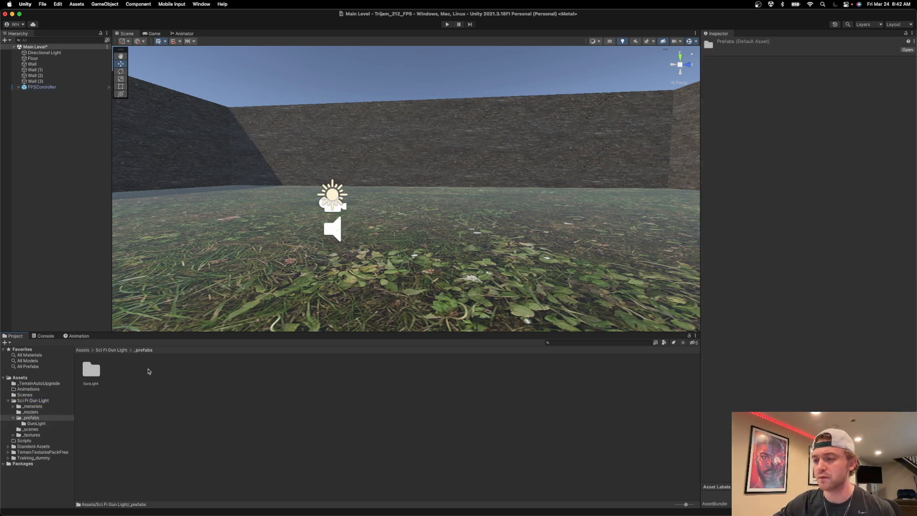
pyautogui.doubleClick(91, 370)
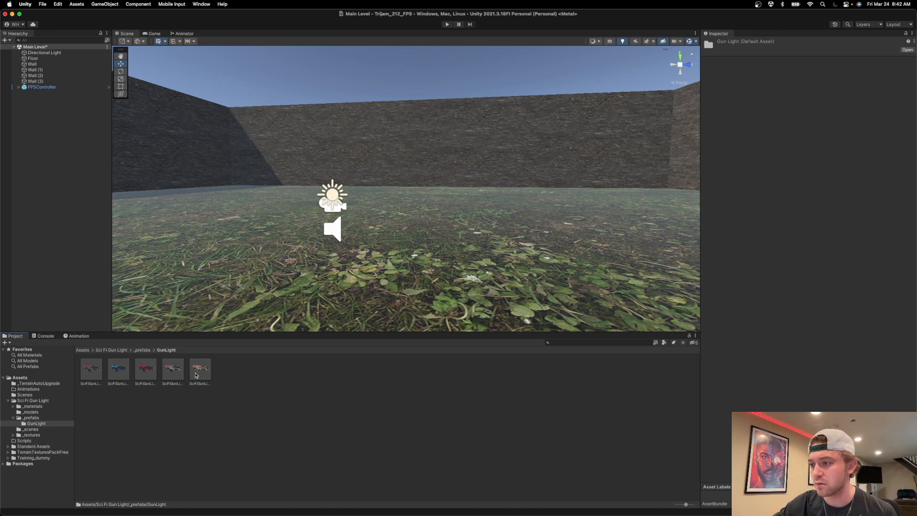
# Step: Place the SciFiGunLightBlue prefab on the grass at about X -10.6, Y 0.5, Z -2.1 and inspect it up close
pyautogui.moveTo(119, 372); pyautogui.dragTo(382, 218)
pyautogui.scroll(3, 383, 210)
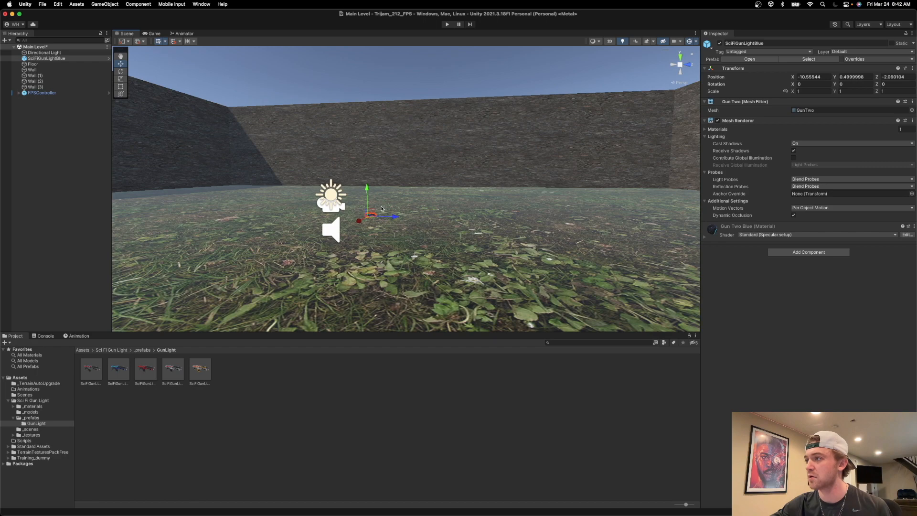
pyautogui.scroll(5, 381, 211)
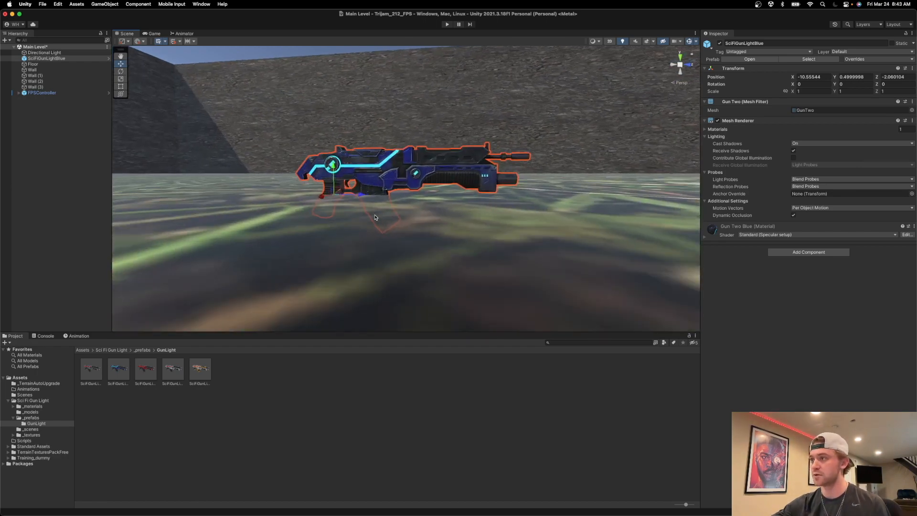
pyautogui.scroll(-2, 374, 205)
pyautogui.scroll(-3, 375, 206)
# Step: Move the blue gun to about X 6.33, Y 2.09, and frame the FPSController in the scene
pyautogui.moveTo(374, 206); pyautogui.dragTo(139, 188, button='right')
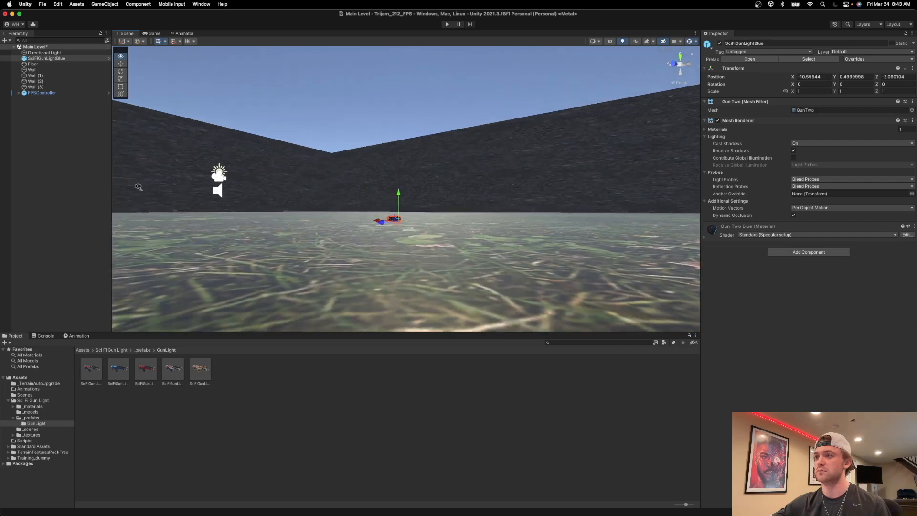
pyautogui.moveTo(393, 202); pyautogui.dragTo(214, 193)
pyautogui.click(43, 92)
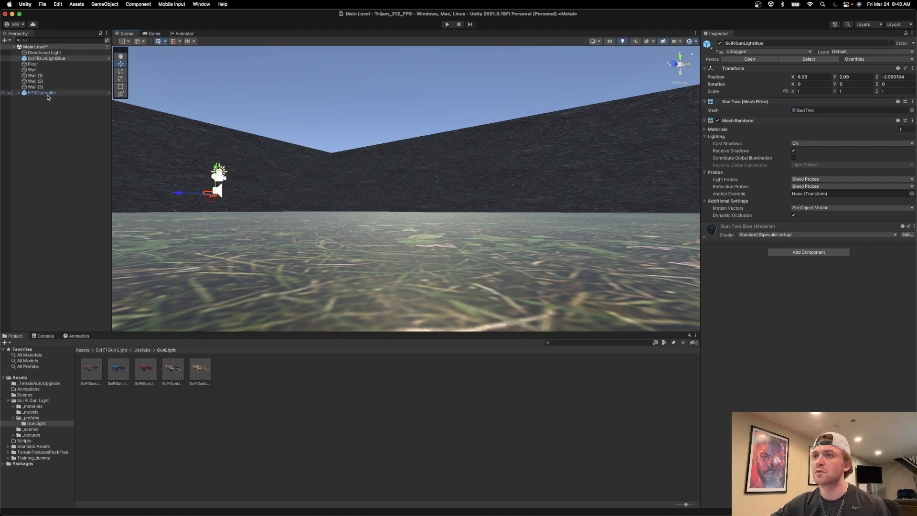
pyautogui.press('f')
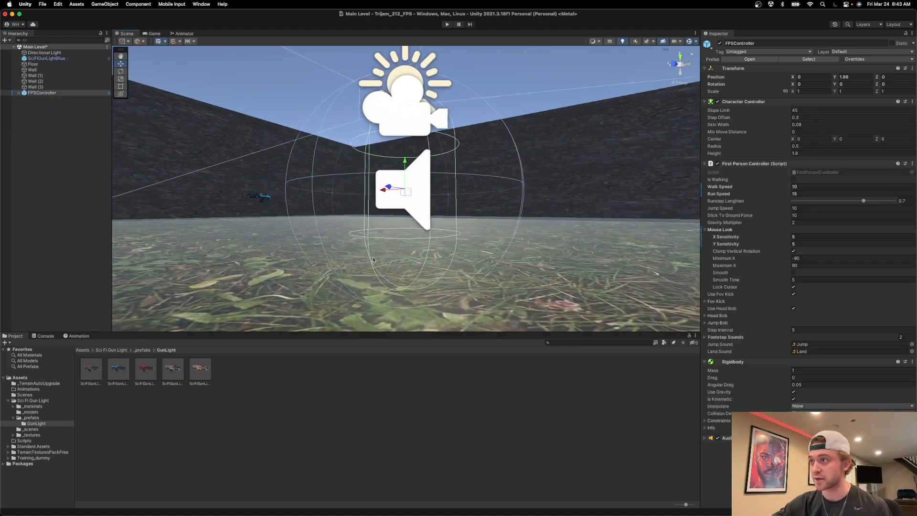
# Step: Move the blue gun closer to the FPSController, to an X position of about 1.66
pyautogui.moveTo(427, 209); pyautogui.dragTo(327, 148, button='right')
pyautogui.moveTo(406, 134); pyautogui.dragTo(451, 161, button='right')
pyautogui.click(461, 163)
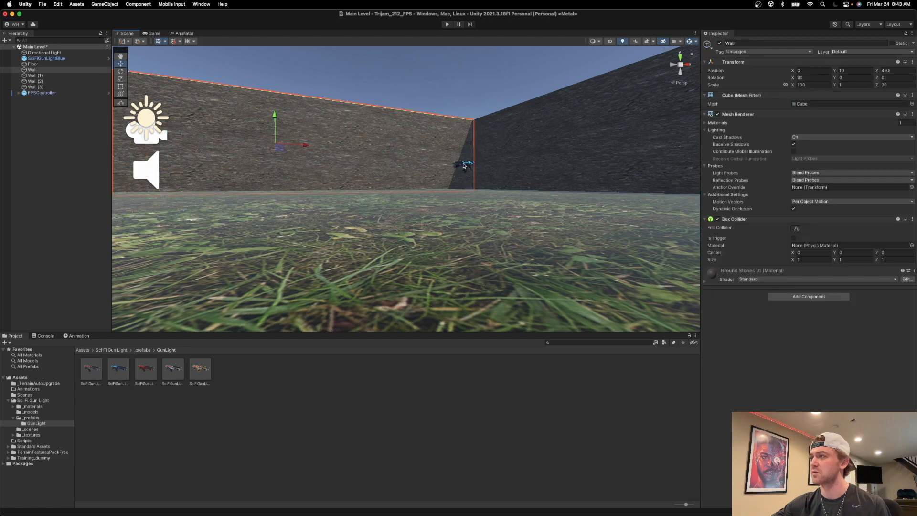
pyautogui.click(463, 165)
pyautogui.moveTo(492, 169); pyautogui.dragTo(256, 162)
pyautogui.click(158, 167)
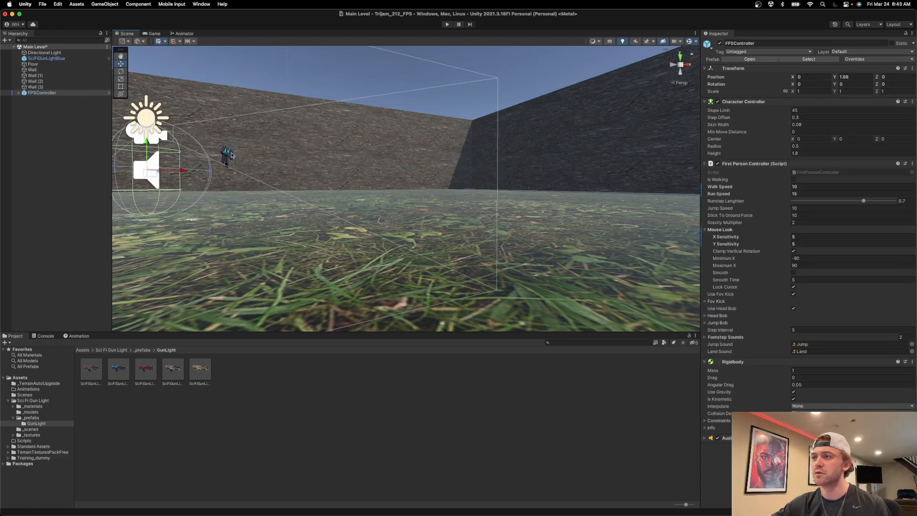
pyautogui.click(231, 155)
# Step: Dock the Game view beside the Scene view and give both about equal width
pyautogui.moveTo(152, 33); pyautogui.dragTo(649, 213)
pyautogui.moveTo(502, 199); pyautogui.dragTo(403, 212)
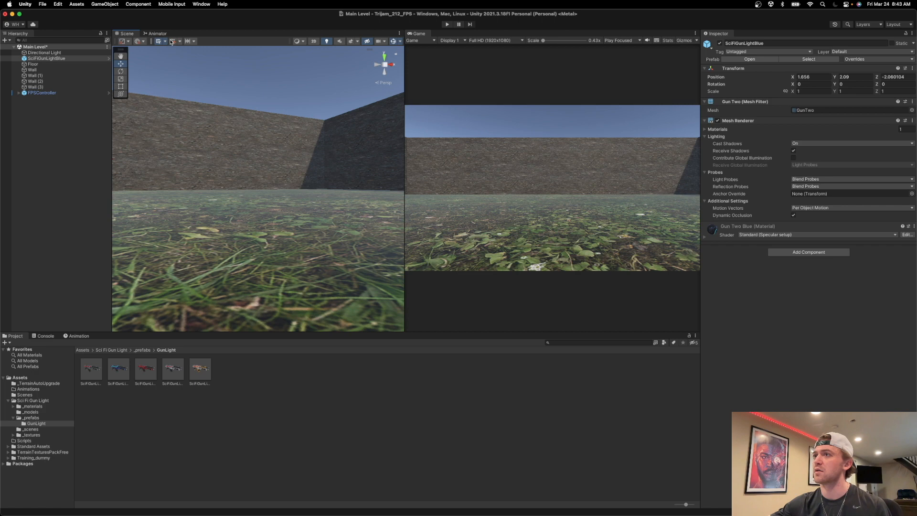
# Step: Position the blue gun in front of the player camera at about X 0.32, Y 2.5, Z 0.47
pyautogui.scroll(-3, 173, 75)
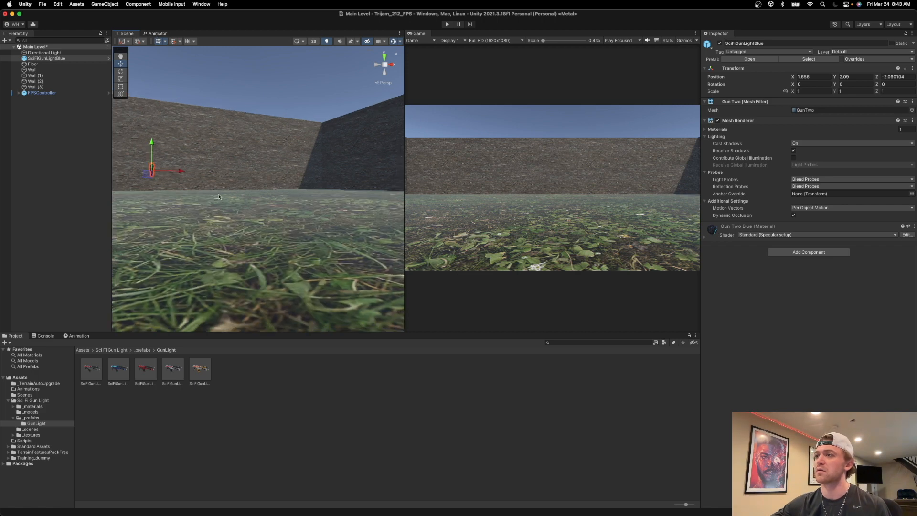
pyautogui.moveTo(179, 171)
pyautogui.mouseDown()
pyautogui.moveTo(91, 177)
pyautogui.moveTo(162, 179)
pyautogui.mouseUp()
pyautogui.moveTo(203, 208)
pyautogui.mouseDown(button='right')
pyautogui.moveTo(144, 207)
pyautogui.moveTo(201, 199)
pyautogui.mouseUp(button='right')
pyautogui.moveTo(203, 161); pyautogui.dragTo(317, 177)
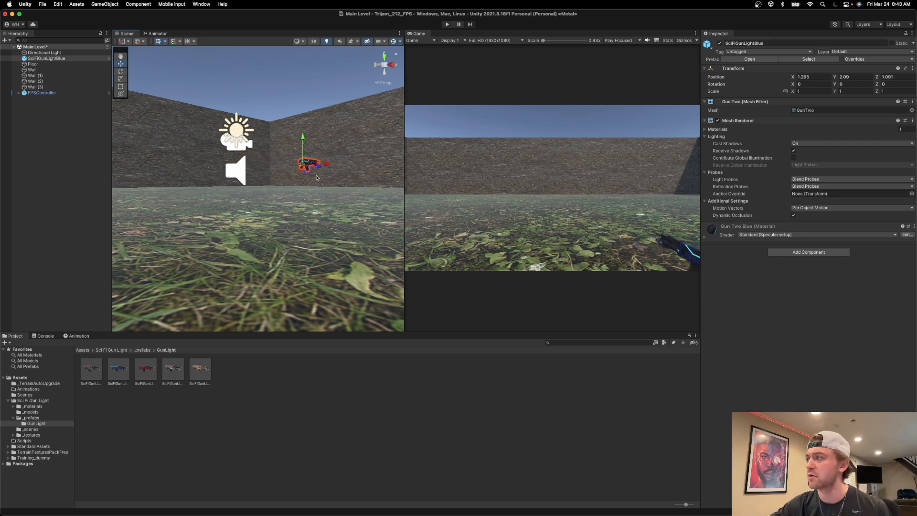
pyautogui.moveTo(306, 142); pyautogui.dragTo(261, 125)
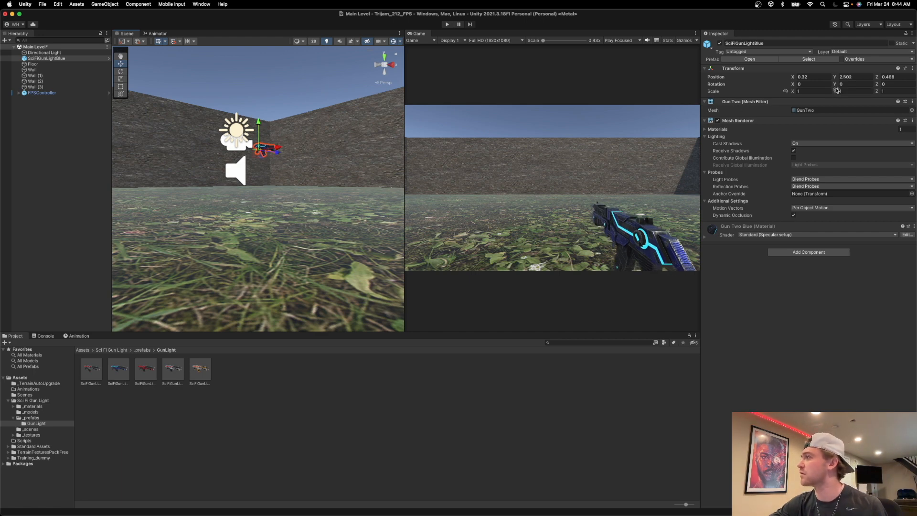
# Step: Rotate the blue gun to about X -5.56, Y -7.67, and pull it back to a Z position of about 0.365
pyautogui.moveTo(834, 86); pyautogui.dragTo(715, 107)
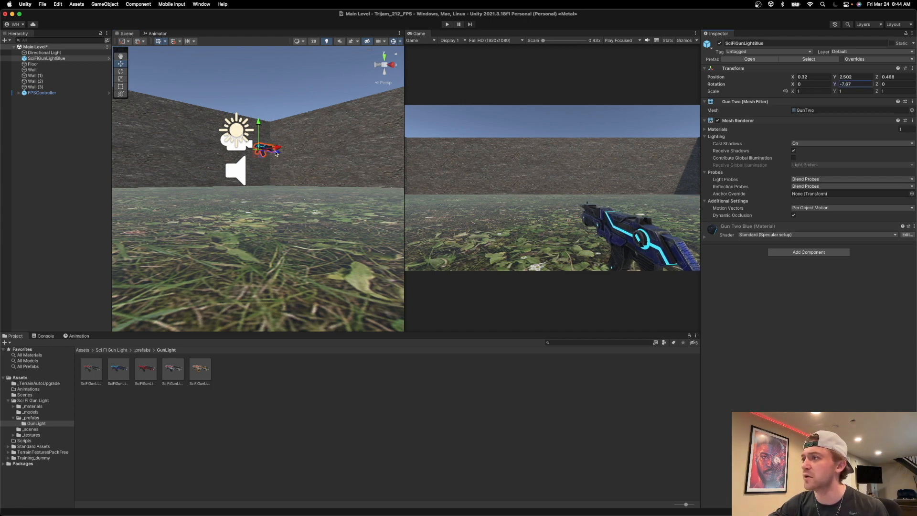
pyautogui.moveTo(277, 154); pyautogui.dragTo(275, 155)
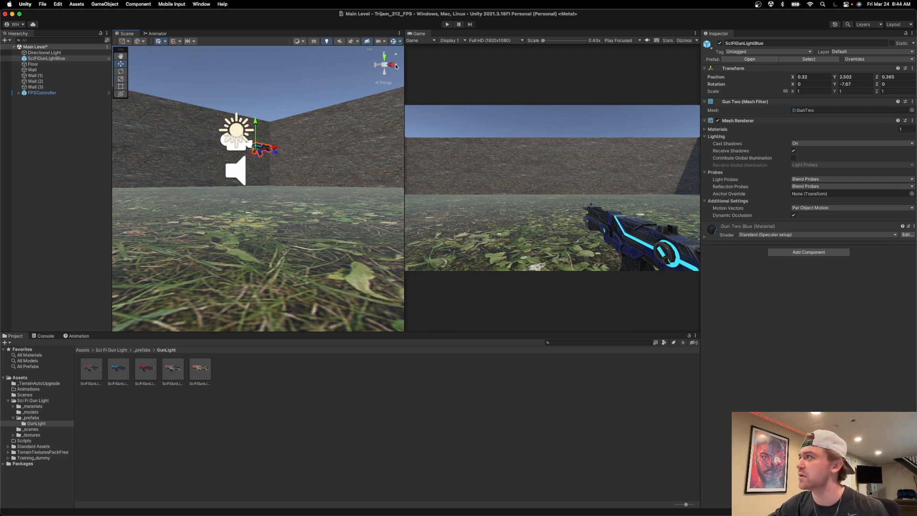
pyautogui.click(792, 85)
pyautogui.moveTo(791, 85); pyautogui.dragTo(727, 92)
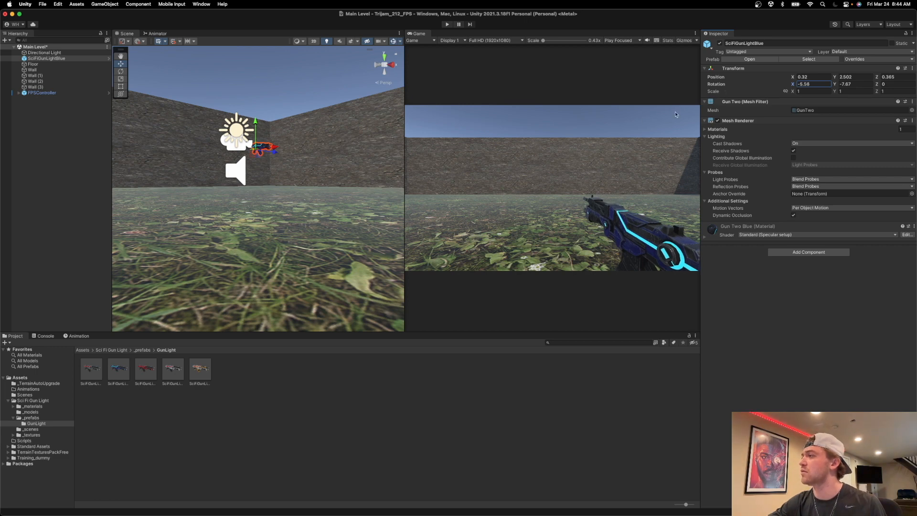
# Step: Play-test the gun placement briefly and make SciFiGunLightBlue a child of the FPSController
pyautogui.click(447, 25)
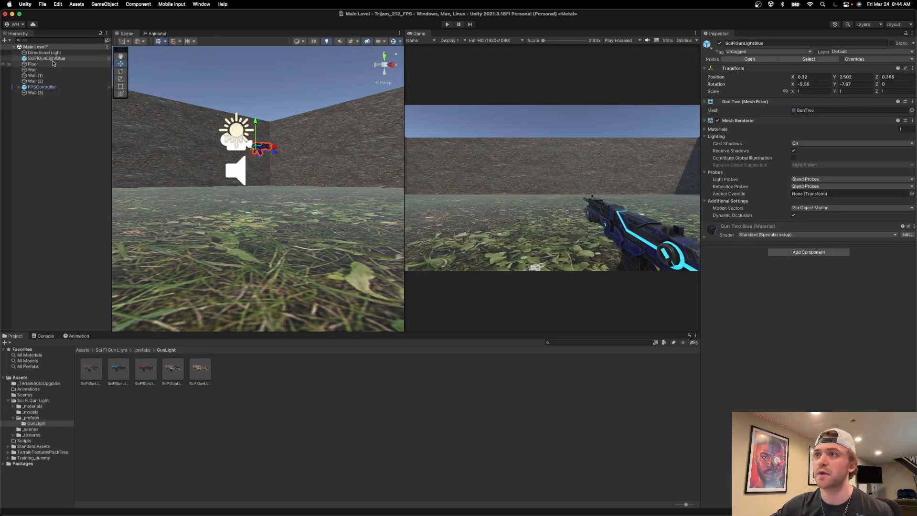
pyautogui.moveTo(45, 59); pyautogui.dragTo(74, 87)
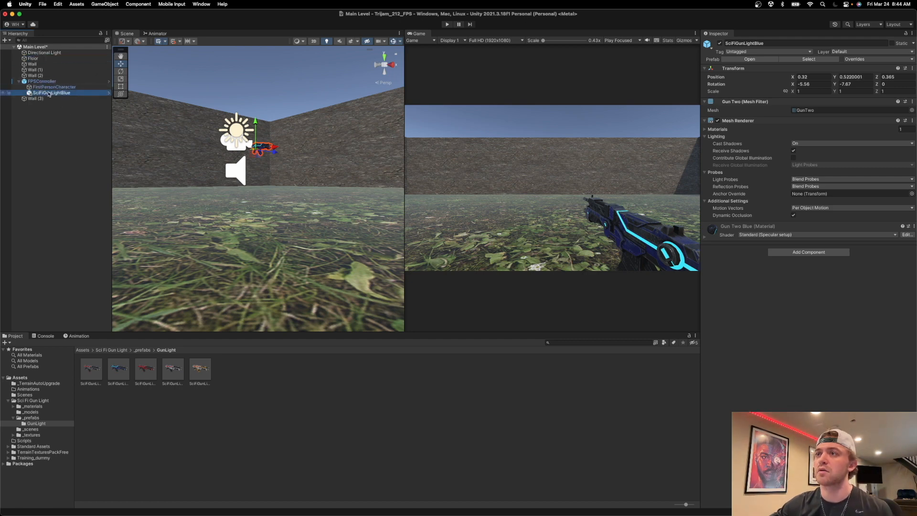
# Step: Play-test the level, walking and looking around to check how the gun follows as a child of FPSController
pyautogui.click(447, 24)
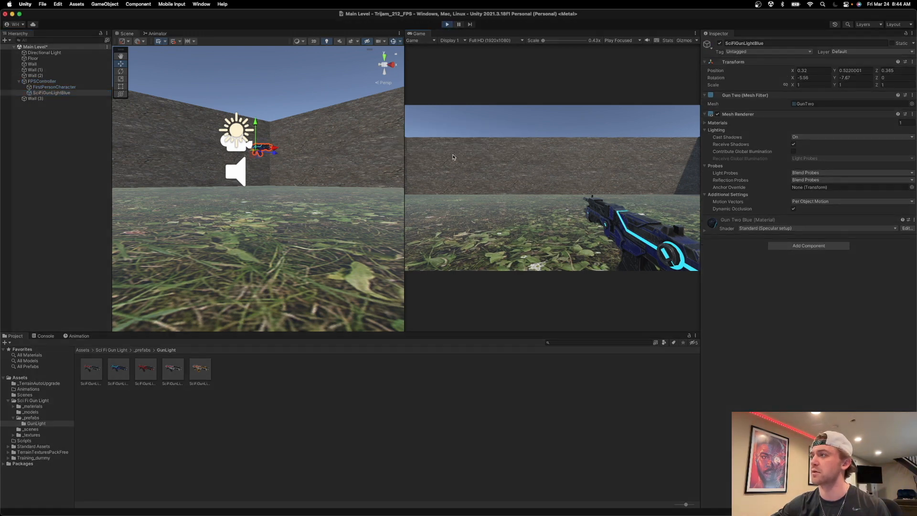
pyautogui.press('w')
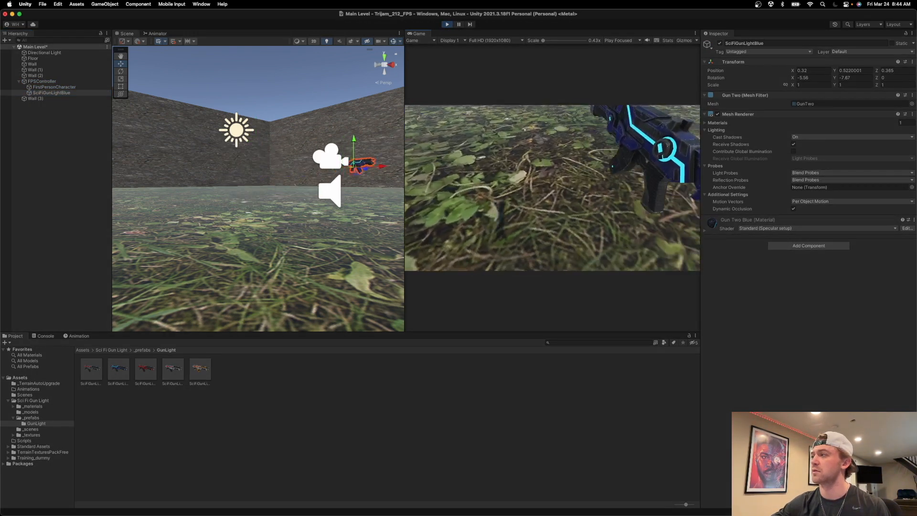
pyautogui.press('w')
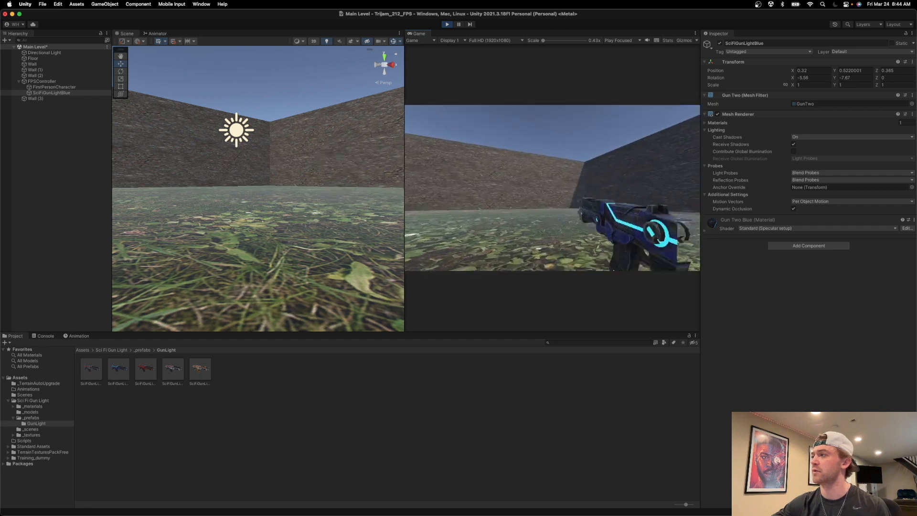
pyautogui.press('a')
pyautogui.press('d')
pyautogui.press('Escape')
pyautogui.click(447, 24)
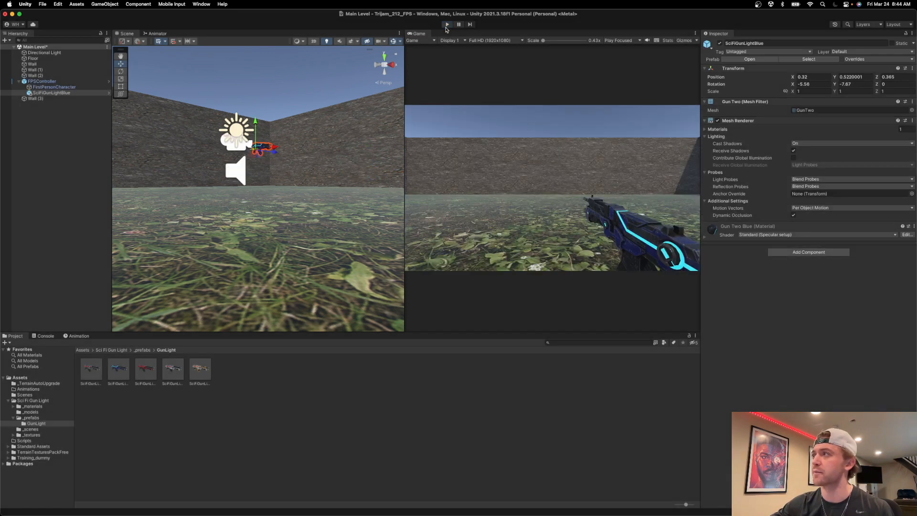
# Step: Make SciFiGunLightBlue a child of FirstPersonCharacter and play-test walking and looking around with the gun
pyautogui.moveTo(47, 94); pyautogui.dragTo(52, 87)
pyautogui.click(447, 25)
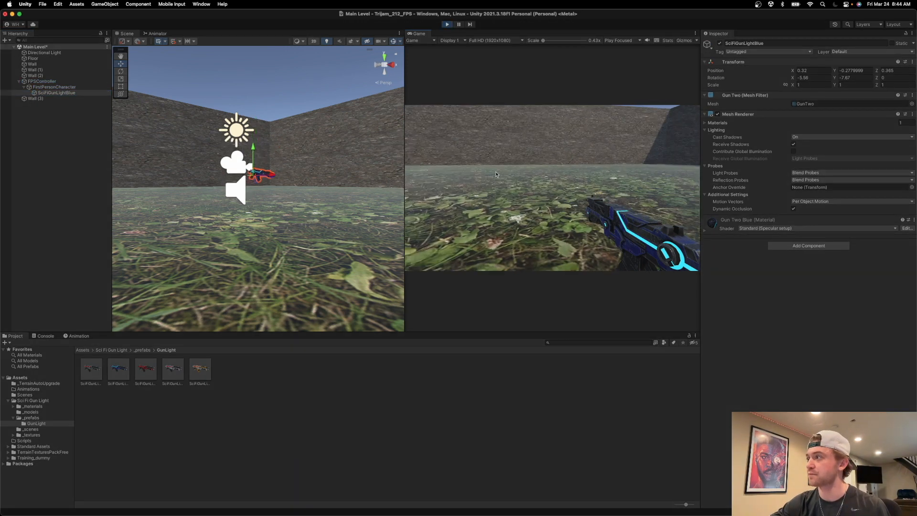
pyautogui.press('w')
pyautogui.click(459, 165)
pyautogui.press('w')
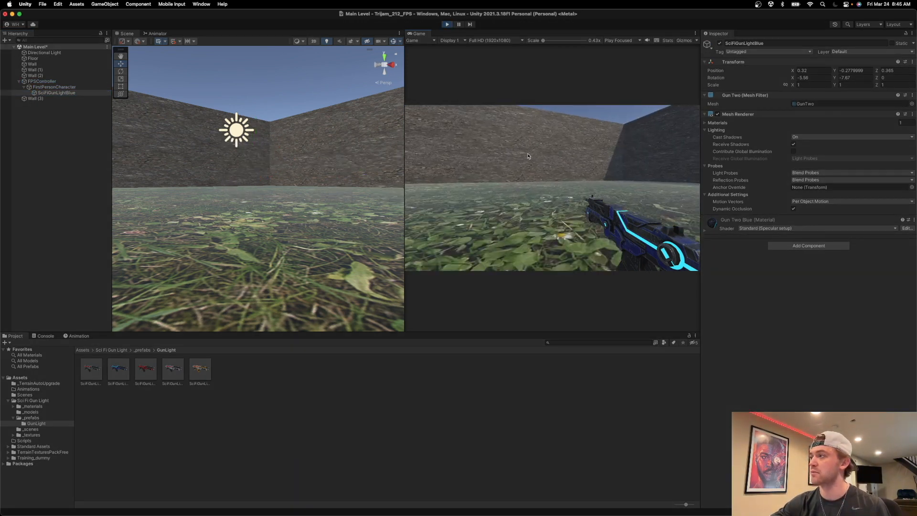
pyautogui.press('w')
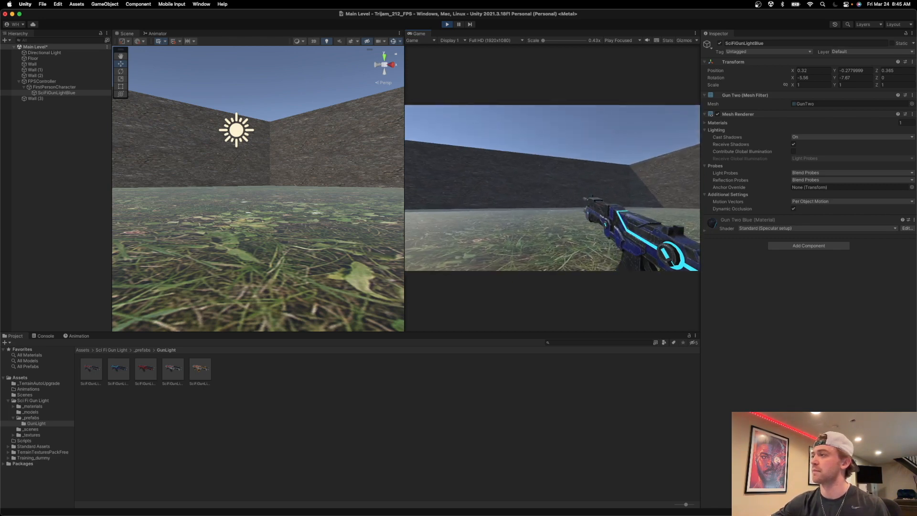
pyautogui.click(447, 24)
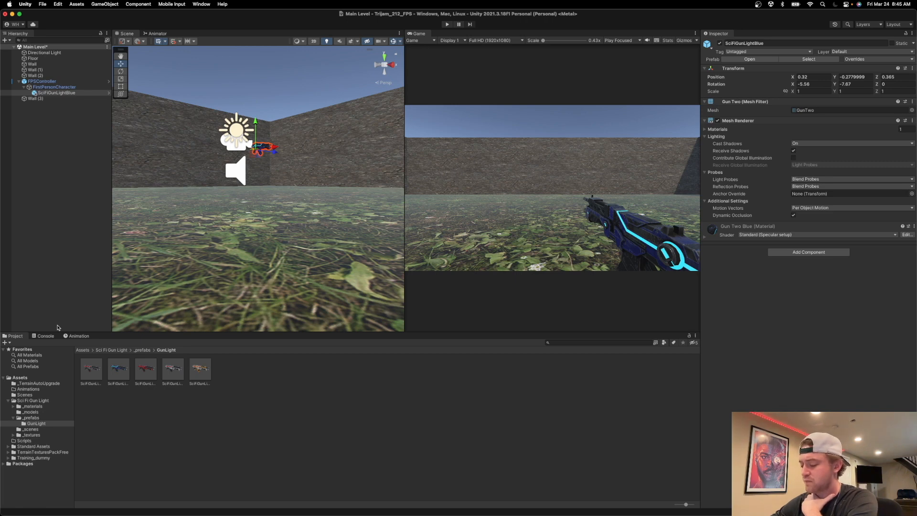
# Step: Create a C# script named BlueLaserFire in the project's Scripts folder
pyautogui.click(31, 430)
pyautogui.click(8, 401)
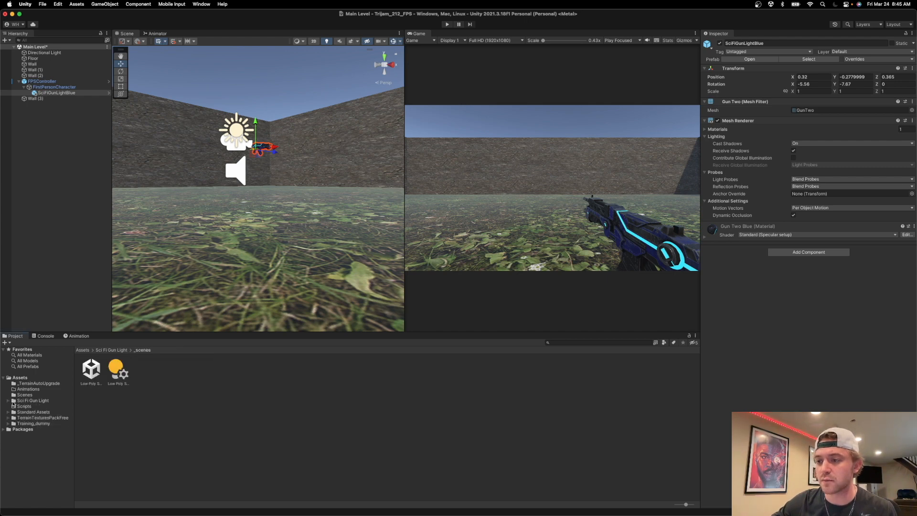
pyautogui.click(29, 406)
pyautogui.rightClick(199, 389)
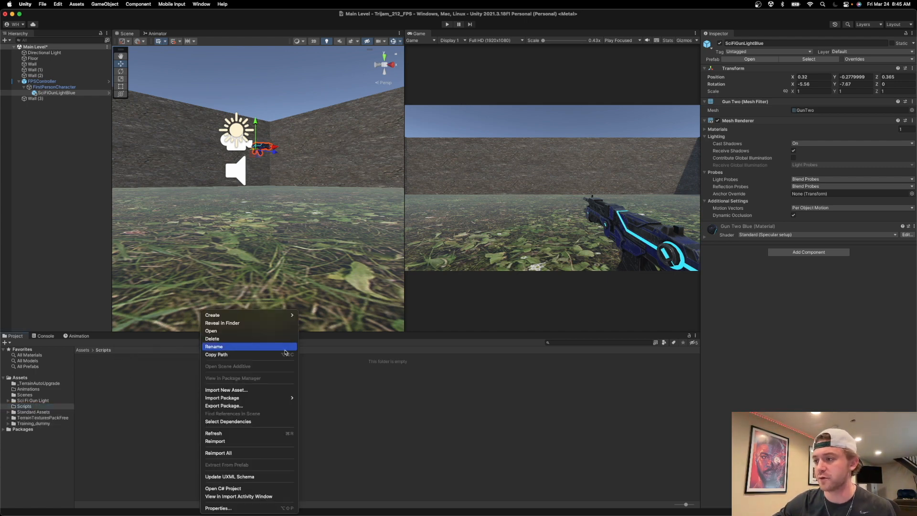
pyautogui.moveTo(267, 315)
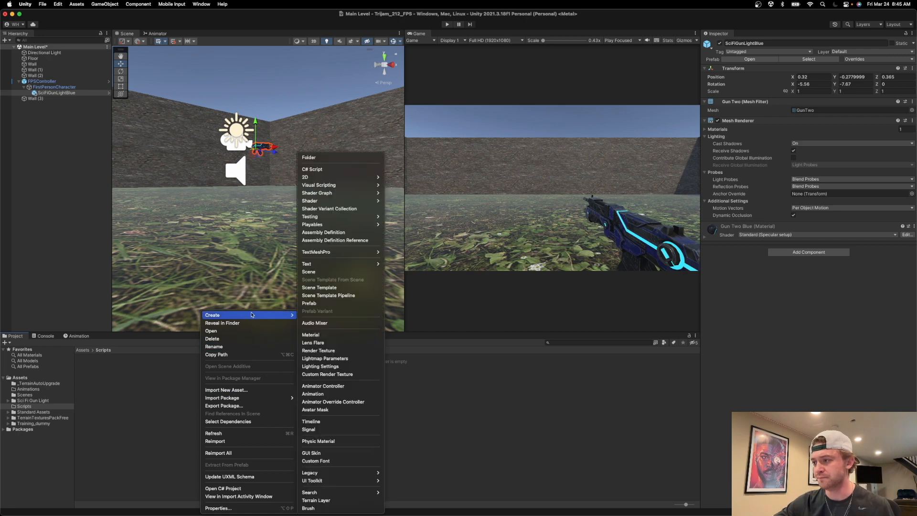
pyautogui.click(315, 169)
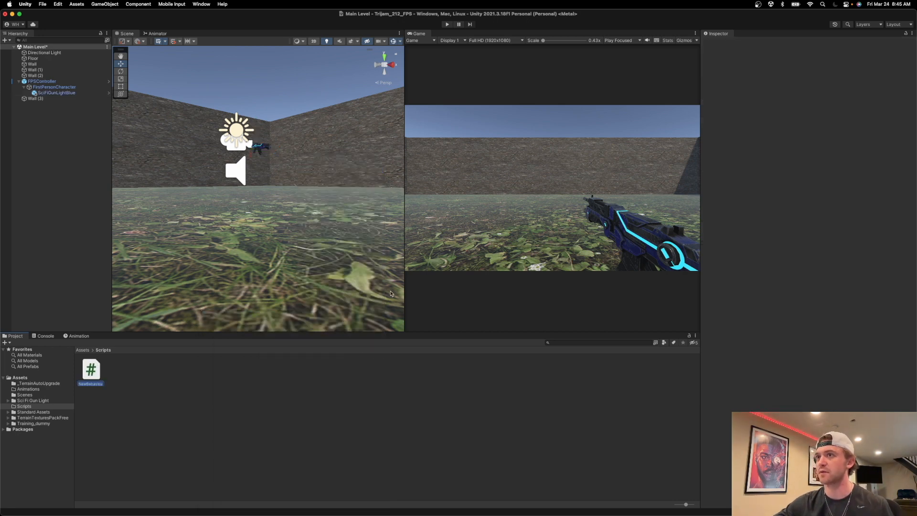
pyautogui.moveTo(430, 507)
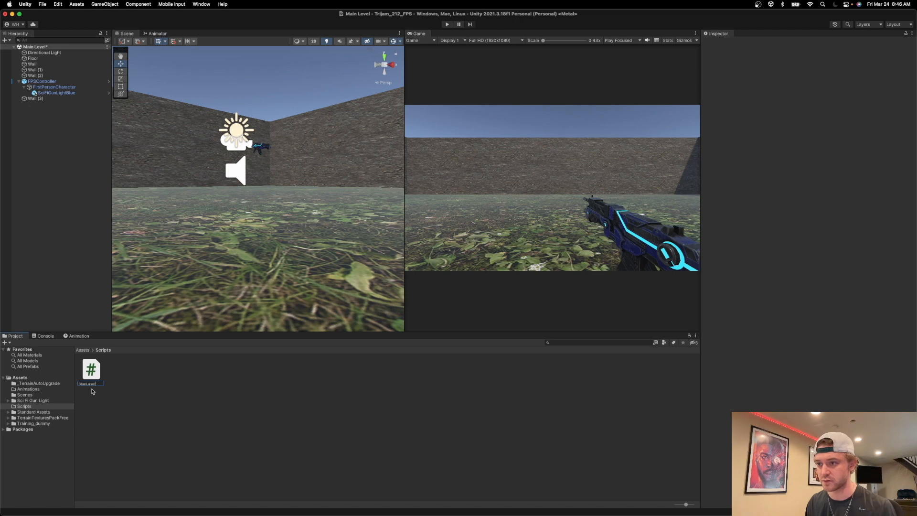
pyautogui.press('Return')
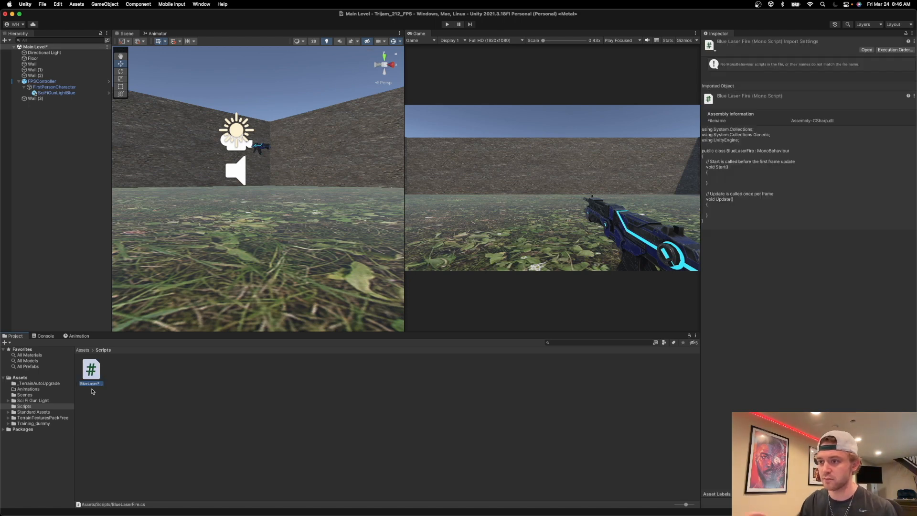
# Step: Open the BlueLaserFire script in Visual Studio and delete its Start method along with the comment above it
pyautogui.doubleClick(91, 369)
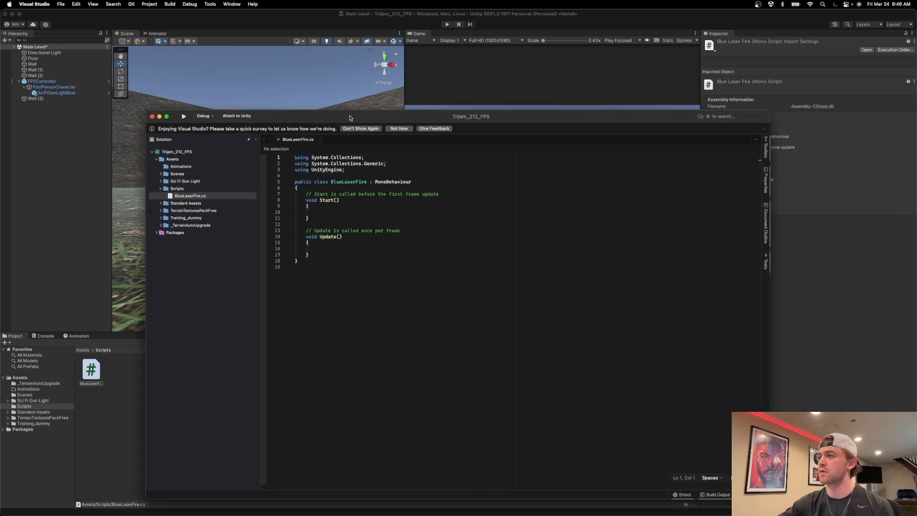
pyautogui.moveTo(358, 263); pyautogui.dragTo(353, 239)
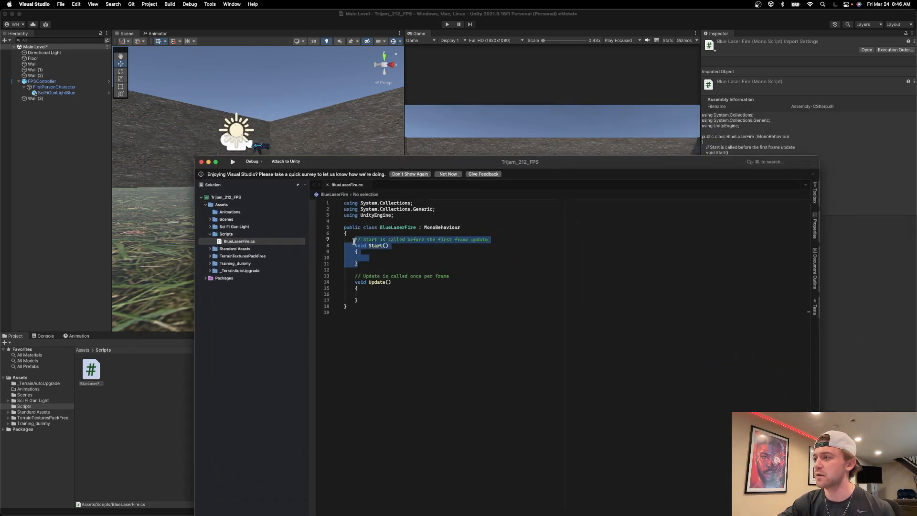
pyautogui.press('BackSpace')
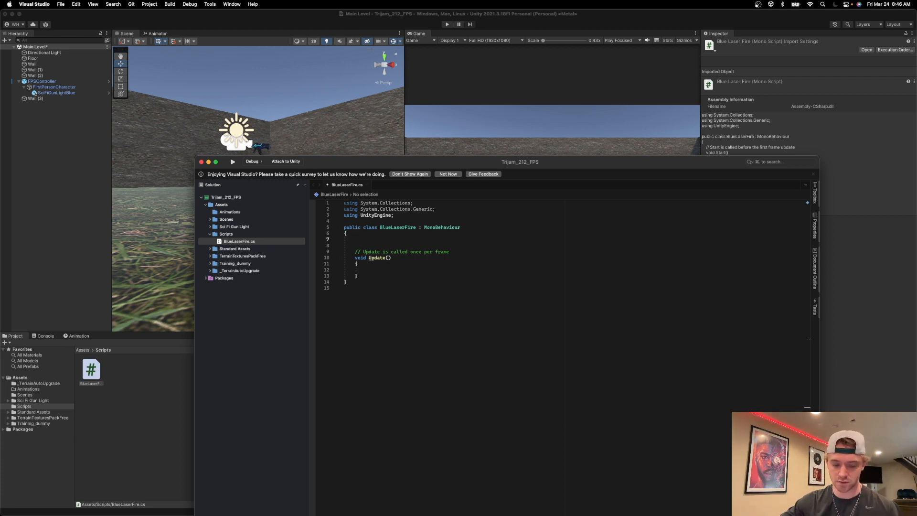
pyautogui.press('super+Tab')
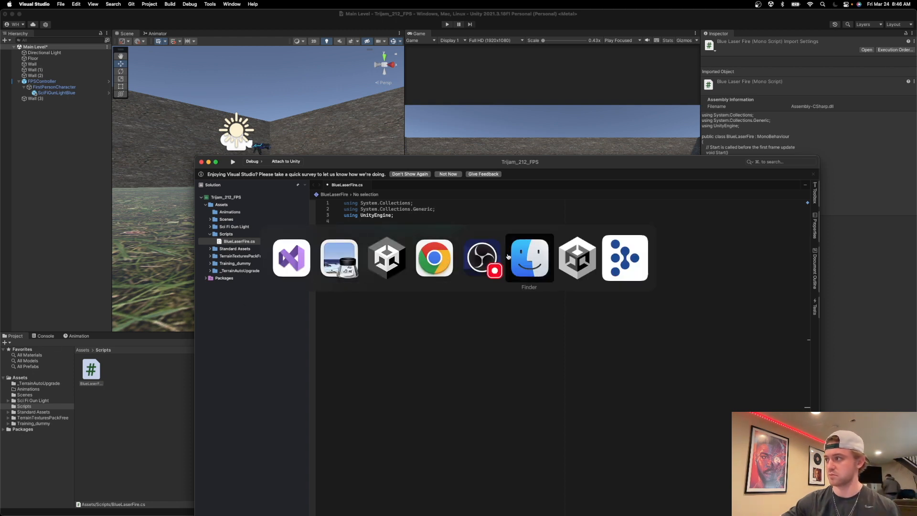
pyautogui.click(484, 259)
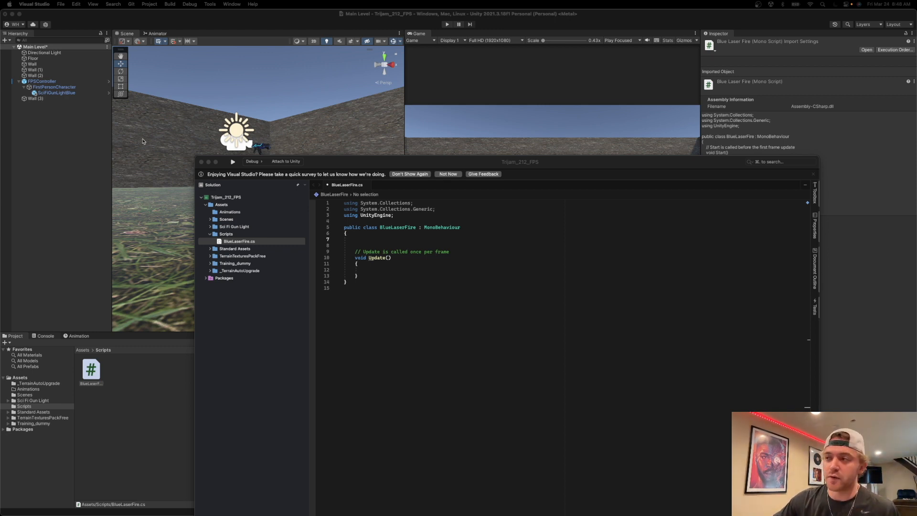
pyautogui.moveTo(375, 164); pyautogui.dragTo(360, 145)
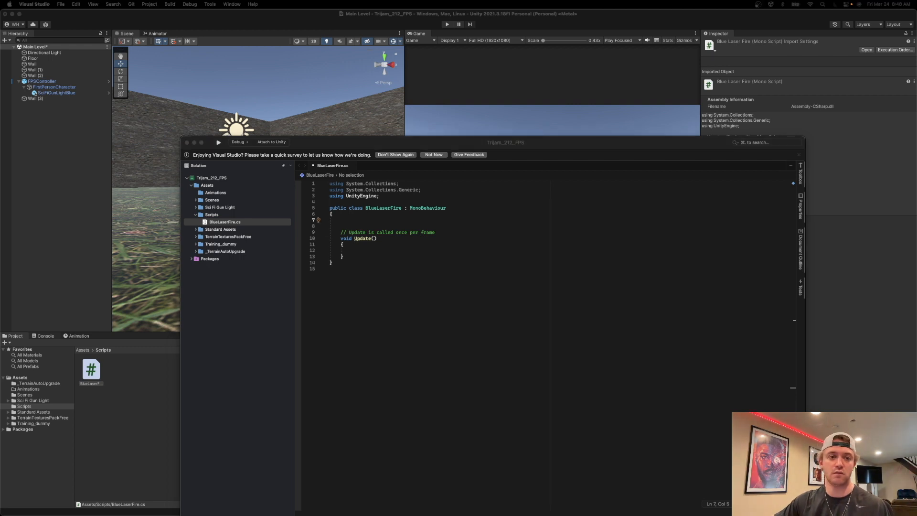
# Step: Declare a public GameObject variable named blueGun at the start of the BlueLaserFire class
pyautogui.click(368, 229)
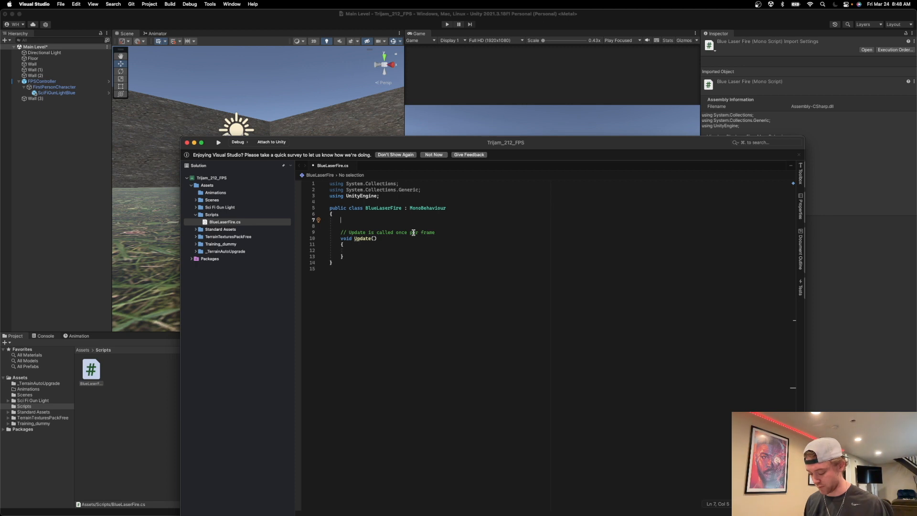
pyautogui.write('pu')
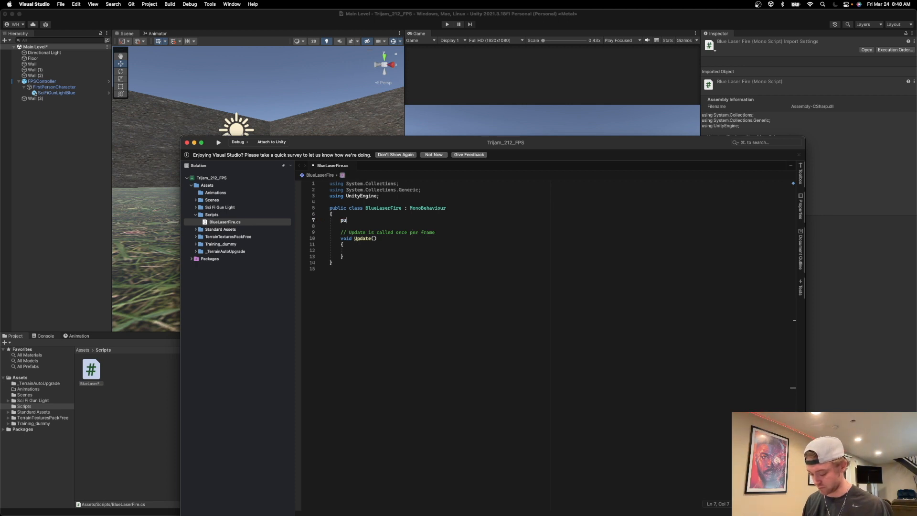
pyautogui.write('blic GameObject ')
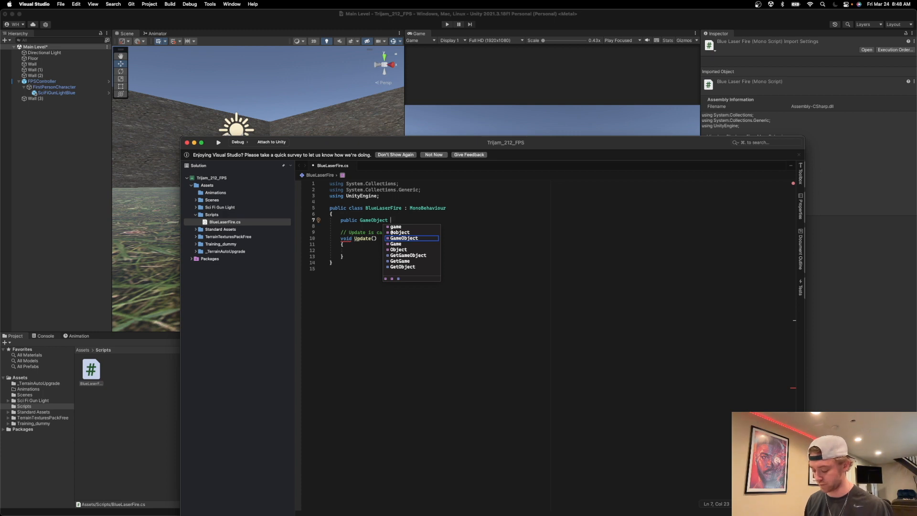
pyautogui.write('blue')
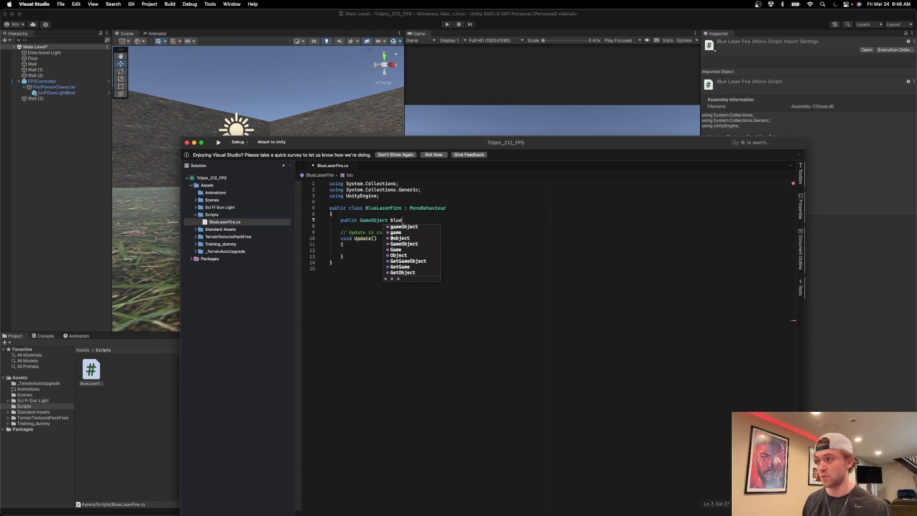
pyautogui.write('Gun;')
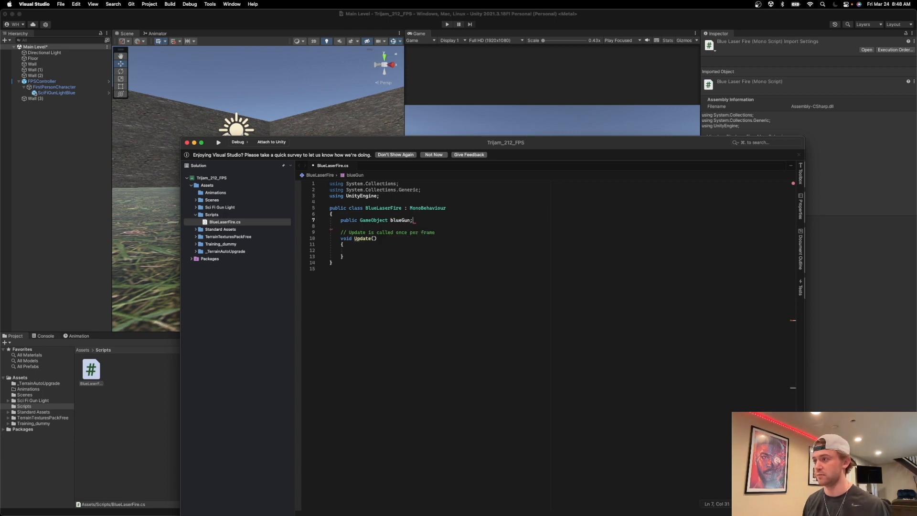
# Step: Add a public bool variable named firing below the blueGun declaration
pyautogui.press('Return')
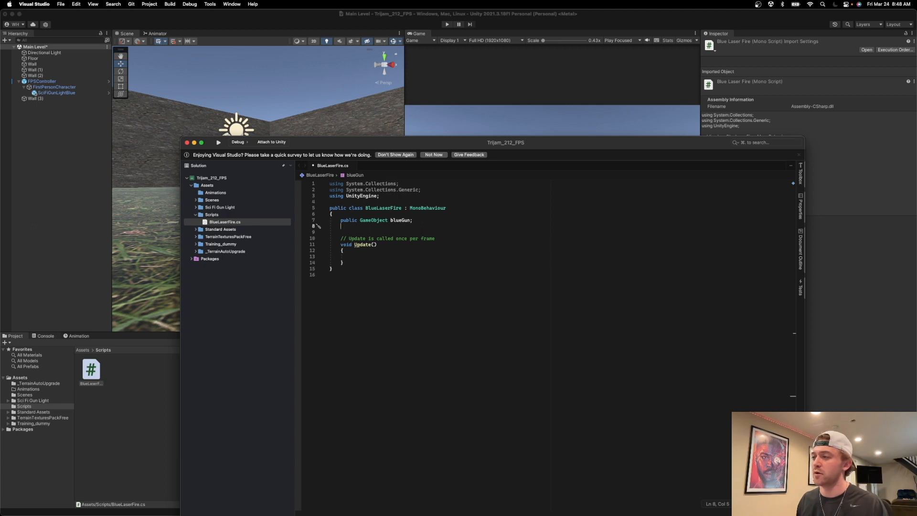
pyautogui.write('p')
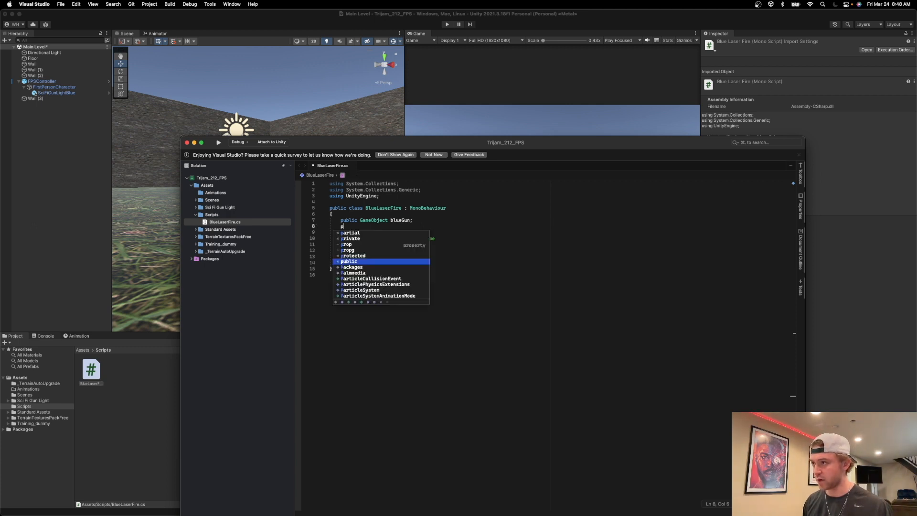
pyautogui.write('ublic bool ')
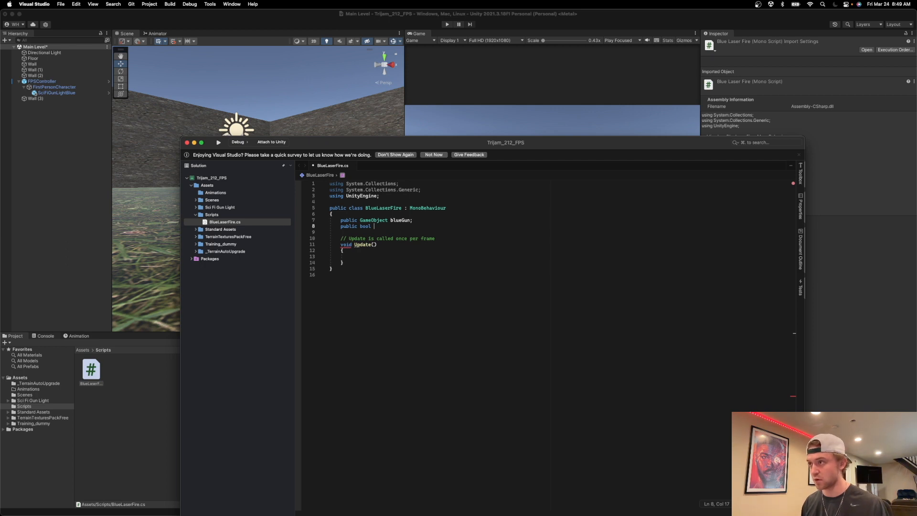
pyautogui.write('firing;')
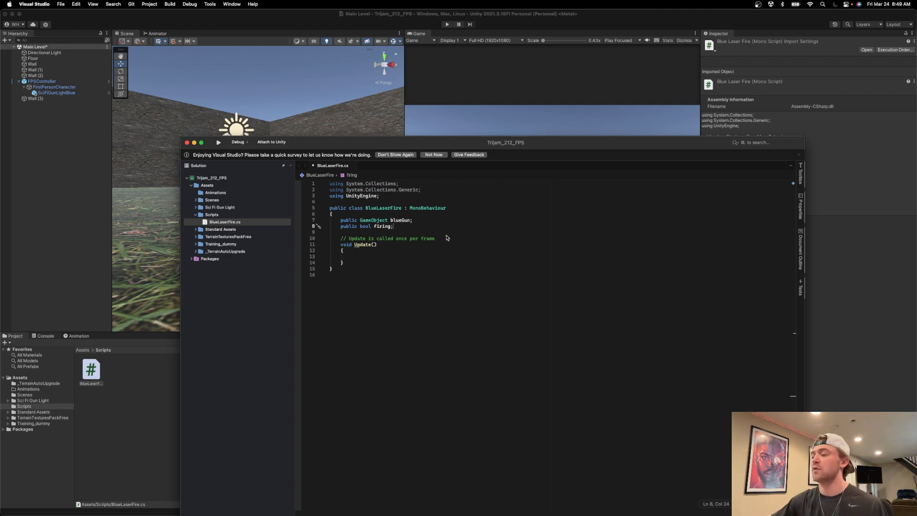
# Step: Begin an if statement inside the Update method with Input.GetButtonDown as its condition
pyautogui.scroll(-1, 377, 243)
pyautogui.click(367, 247)
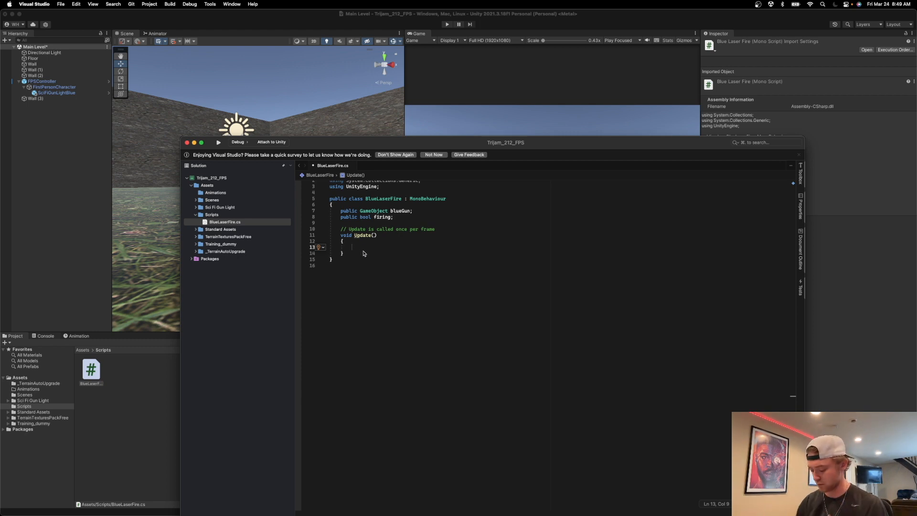
pyautogui.write('if ')
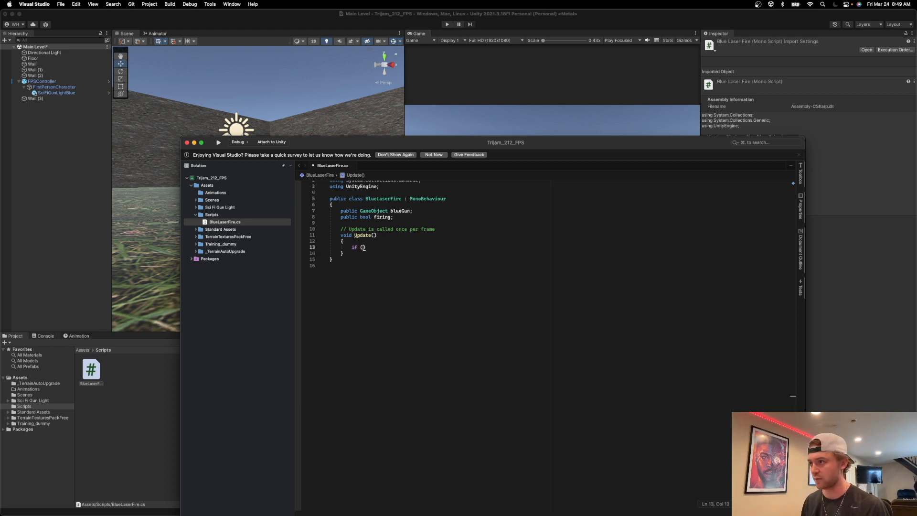
pyautogui.write('(Input')
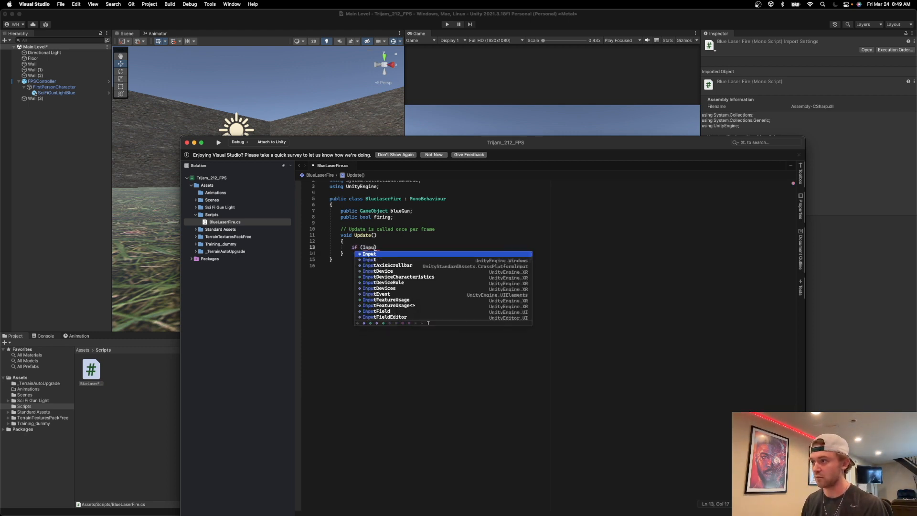
pyautogui.press('Escape')
pyautogui.write('.Get')
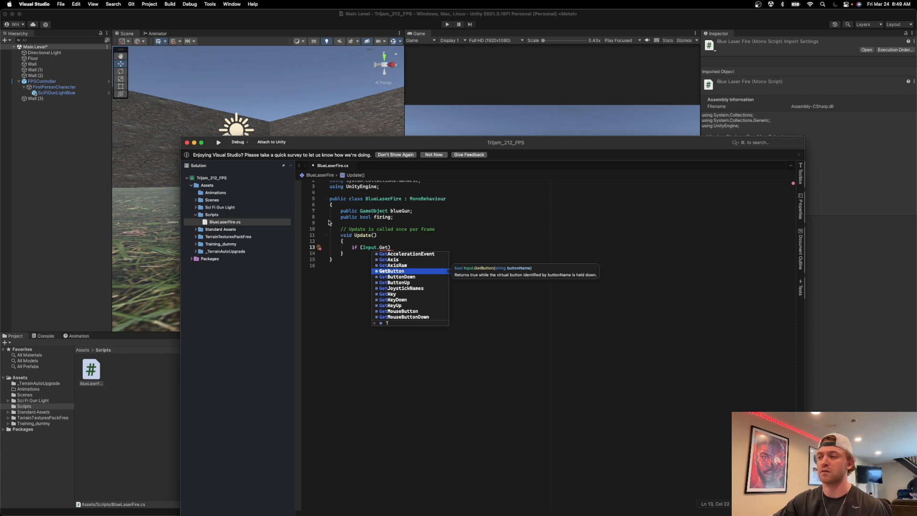
pyautogui.scroll(-1, 404, 294)
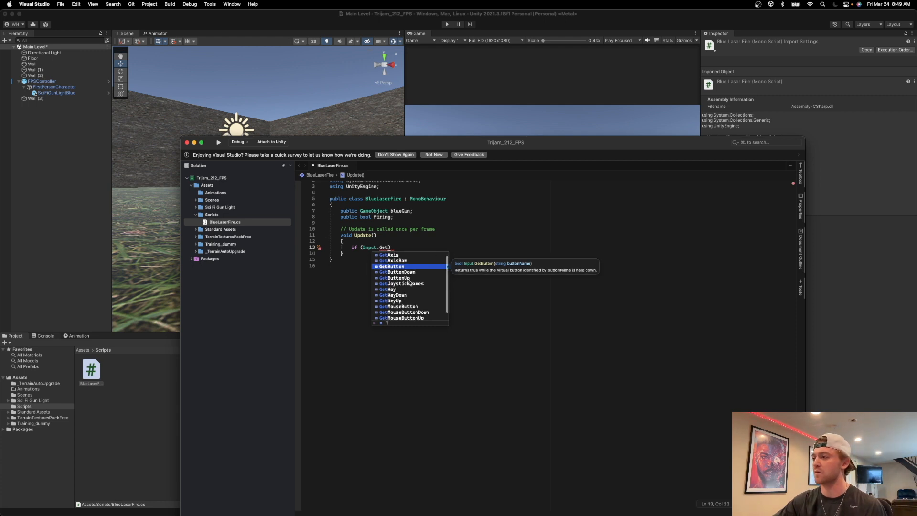
pyautogui.click(410, 273)
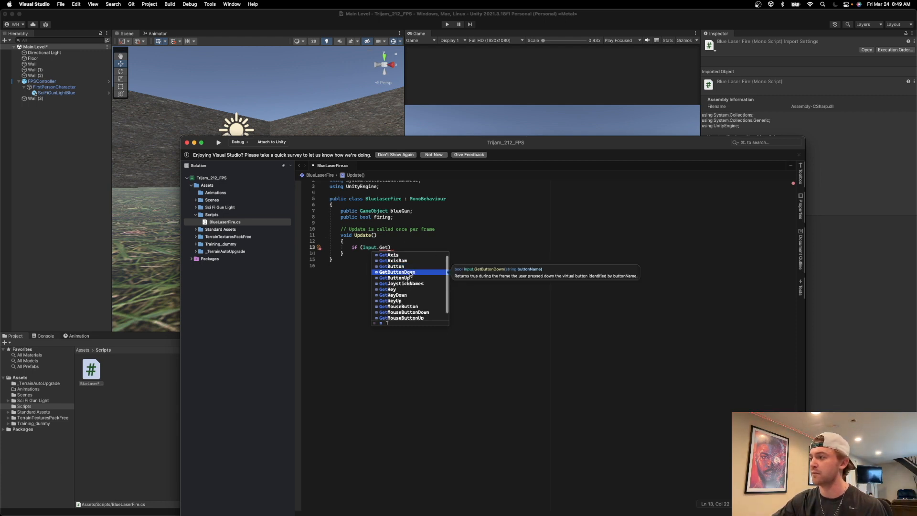
pyautogui.doubleClick(405, 271)
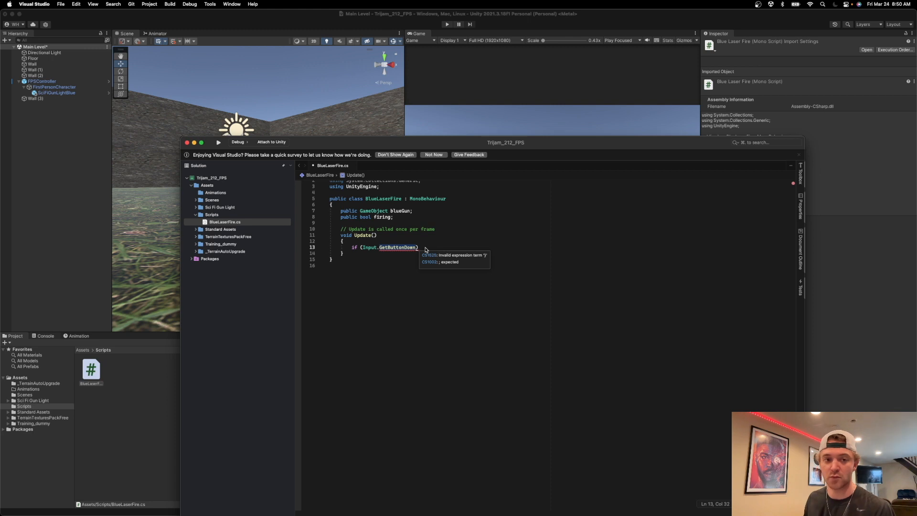
# Step: Pass "Fire1" as the button name to GetButtonDown and give the if statement an empty braced body
pyautogui.write('(')
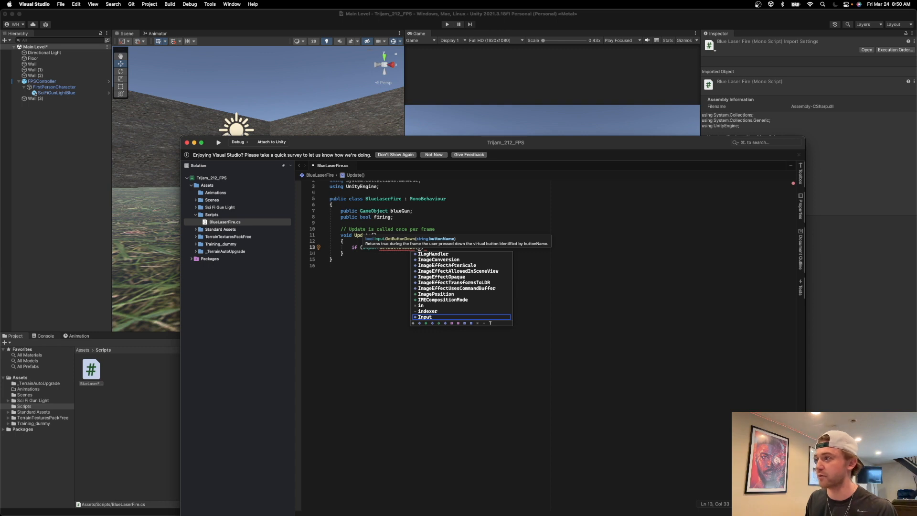
pyautogui.write('"Fire')
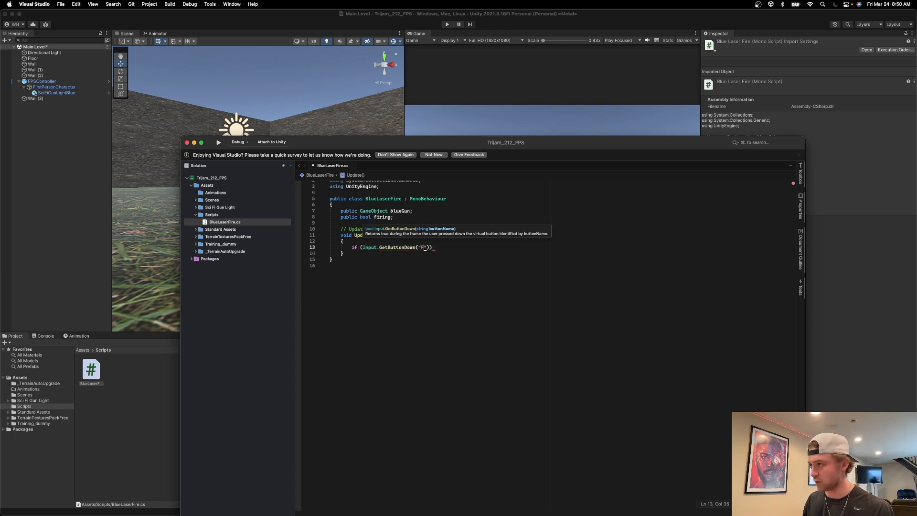
pyautogui.write('1')
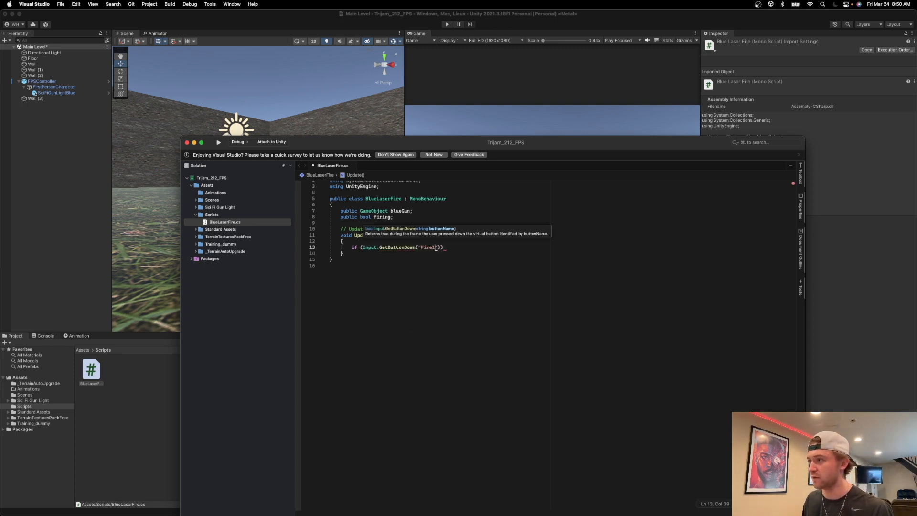
pyautogui.write('"))')
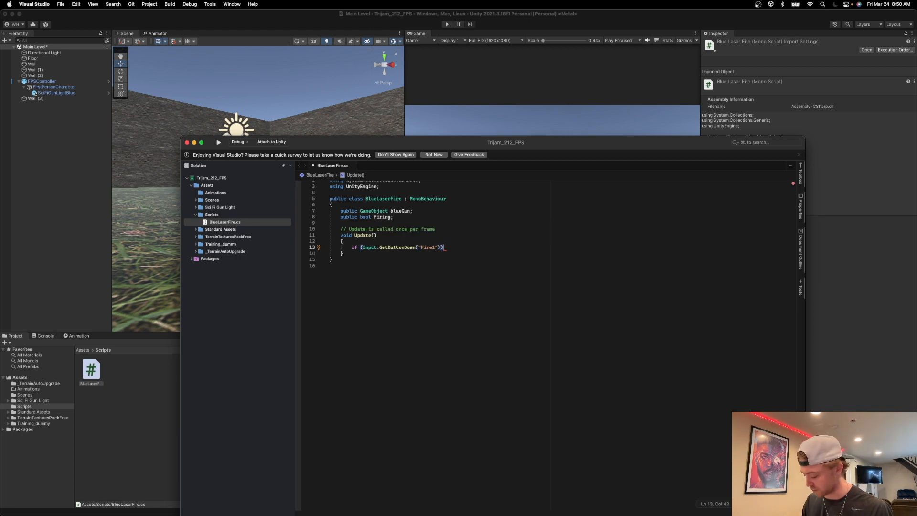
pyautogui.press('Return')
pyautogui.write('{')
pyautogui.press('Return')
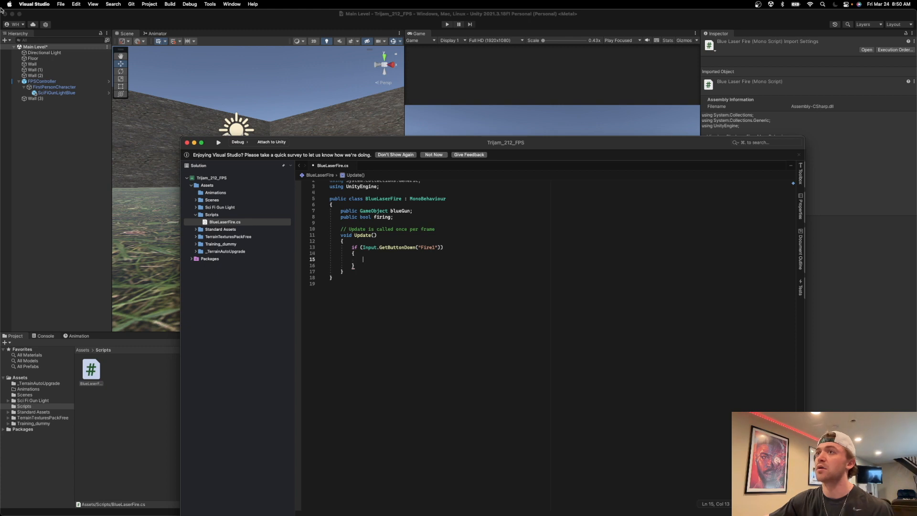
# Step: Switch to Unity and check the name of the Fire1 axis in the project's Input Manager settings
pyautogui.click(61, 24)
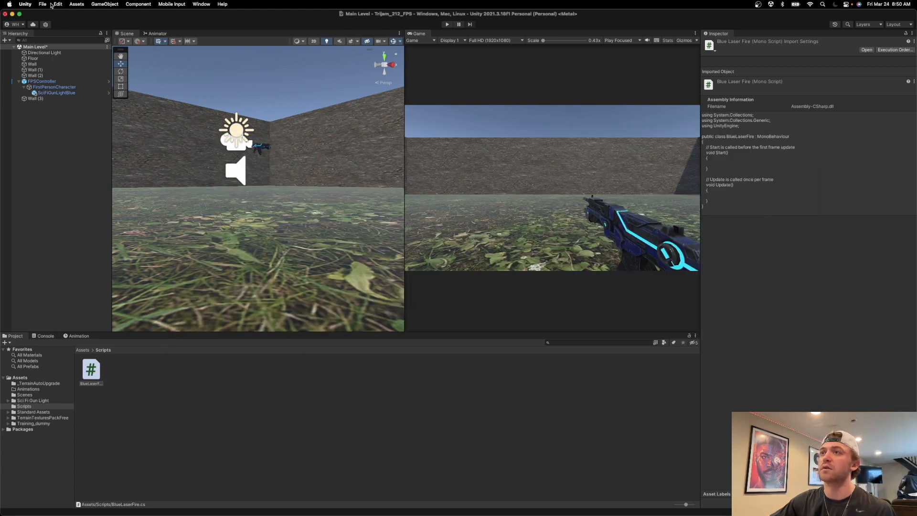
pyautogui.click(58, 3)
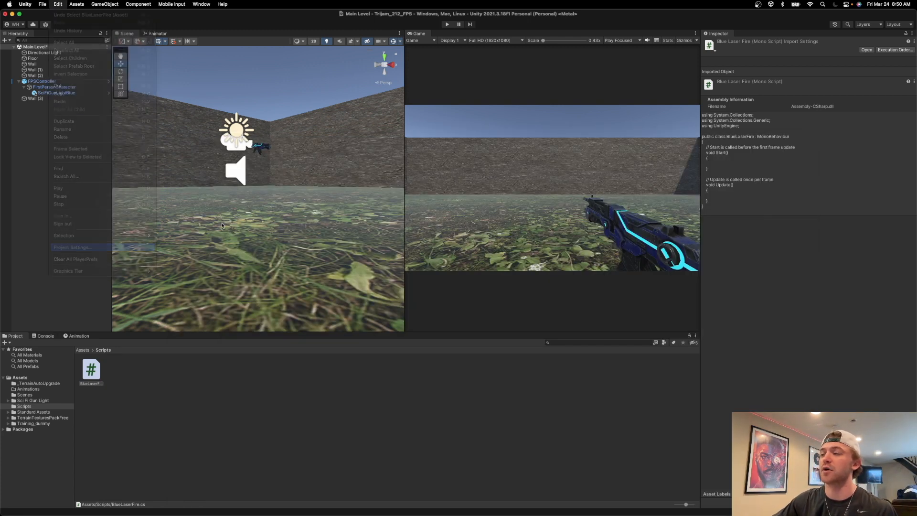
pyautogui.click(463, 216)
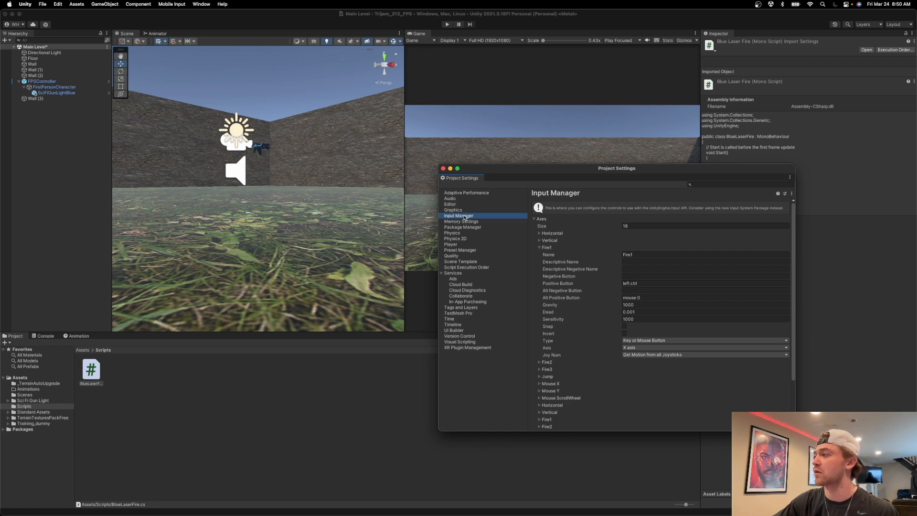
pyautogui.click(630, 254)
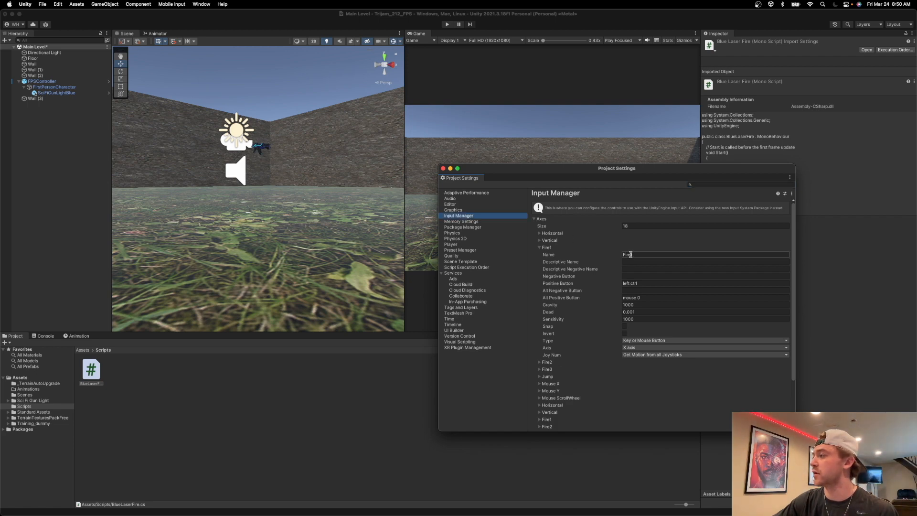
pyautogui.click(442, 169)
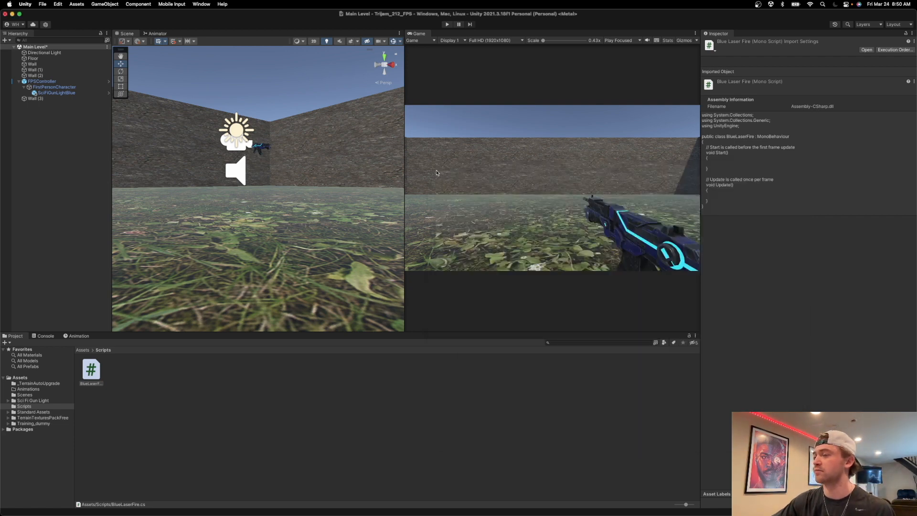
# Step: Return to Visual Studio, begin a nested if inside the Fire1 block, and initialise the firing variable to false
pyautogui.press('super+Tab')
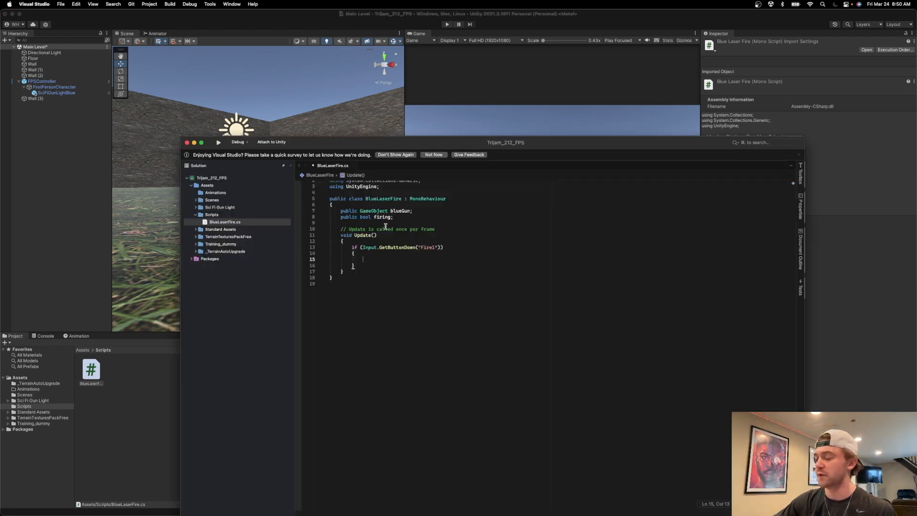
pyautogui.write('if')
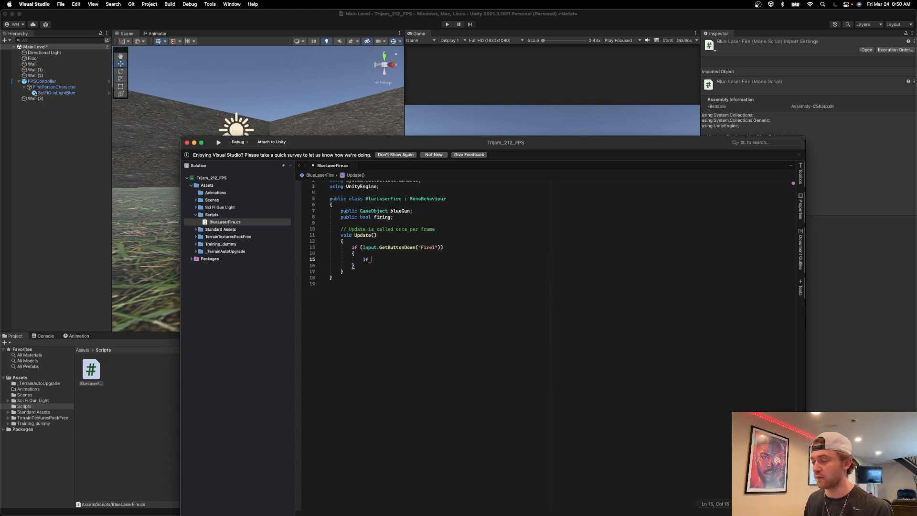
pyautogui.click(382, 217)
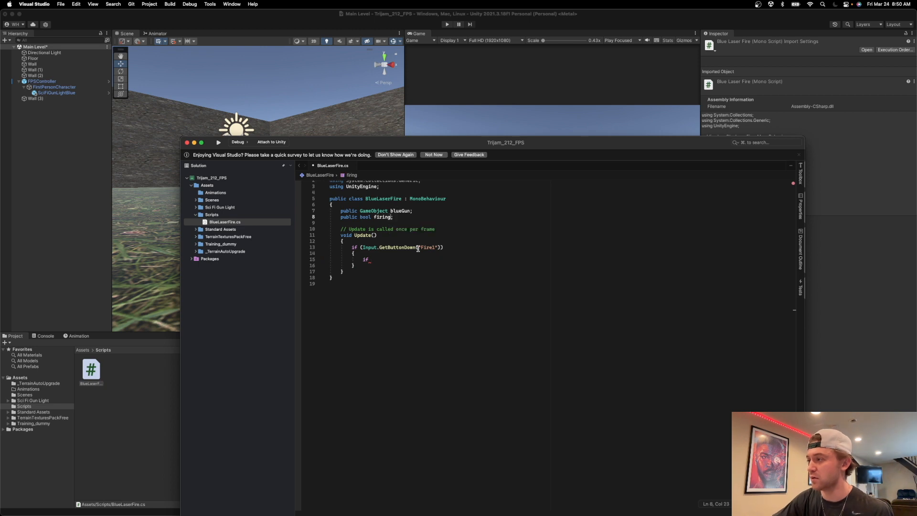
pyautogui.write('= ')
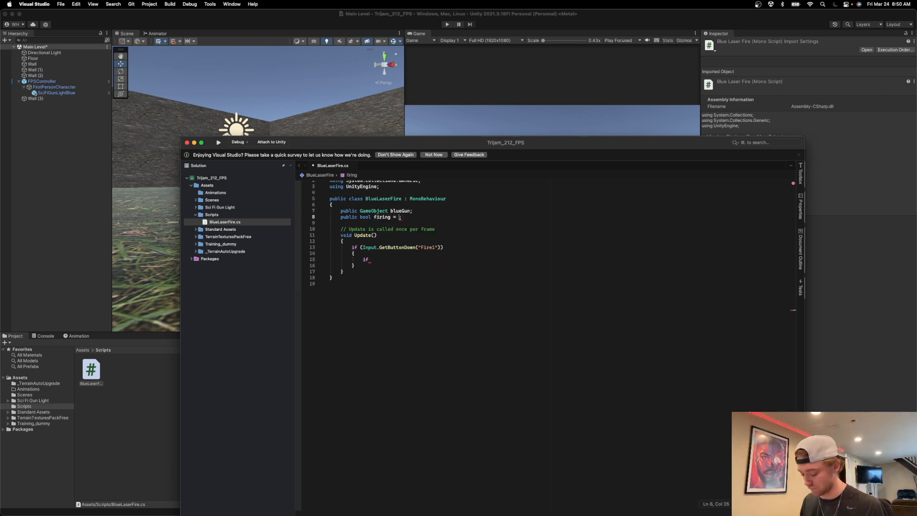
pyautogui.write('false')
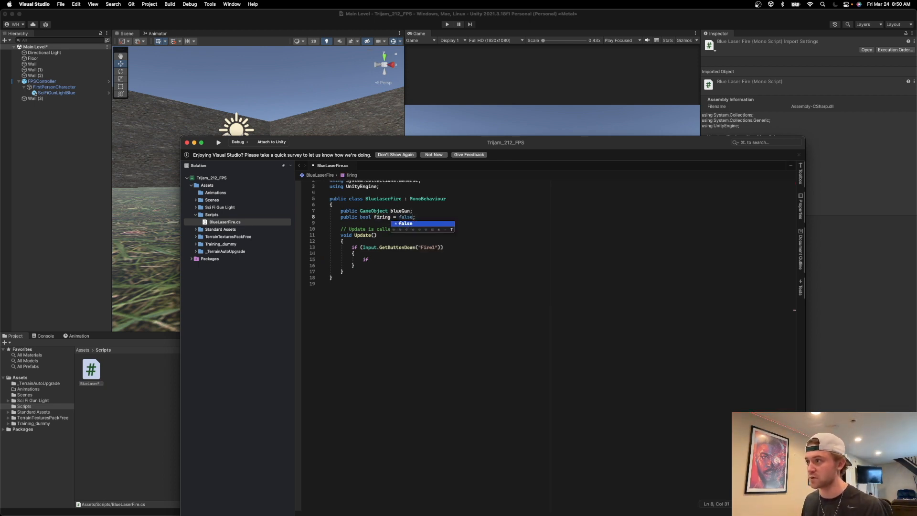
pyautogui.press('Escape')
# Step: Complete the nested if with the condition firing == false and an empty braced body
pyautogui.press('Down')
pyautogui.press('Down')
pyautogui.press('Down')
pyautogui.press('Down')
pyautogui.press('Down')
pyautogui.press('Down')
pyautogui.press('Down')
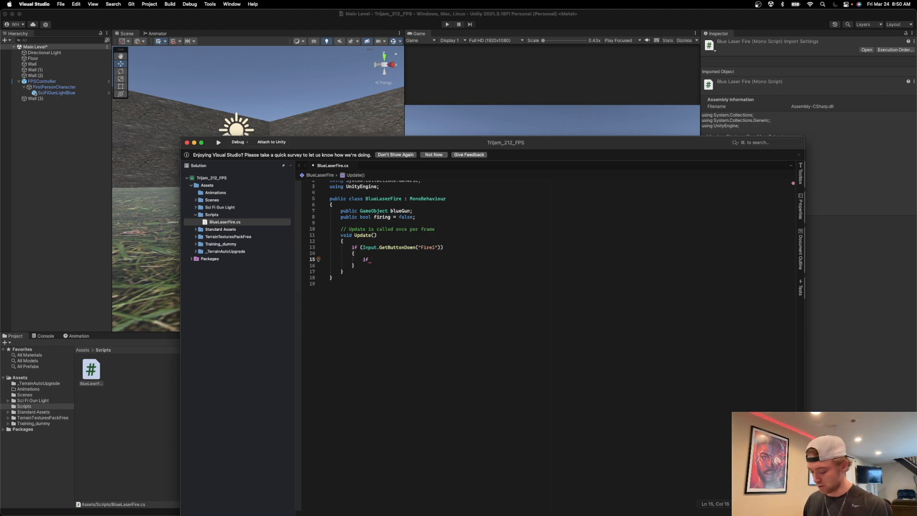
pyautogui.write('(firing')
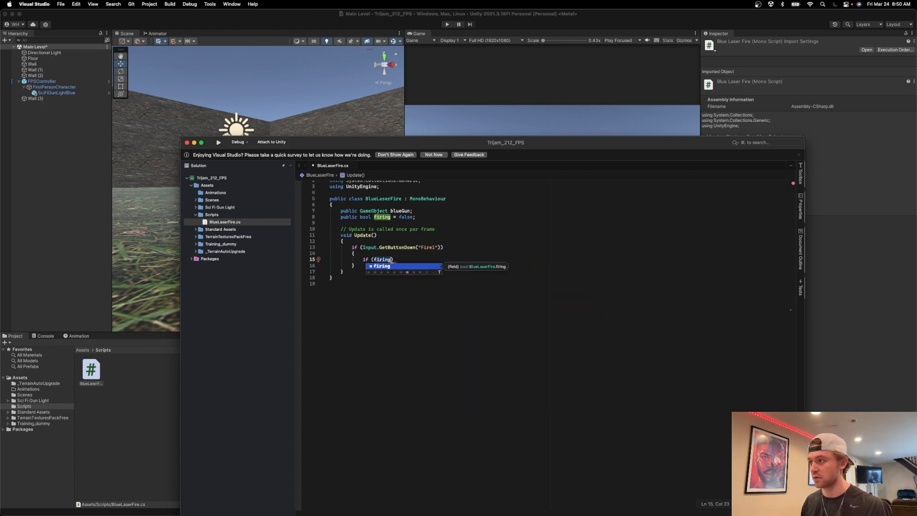
pyautogui.write(' =')
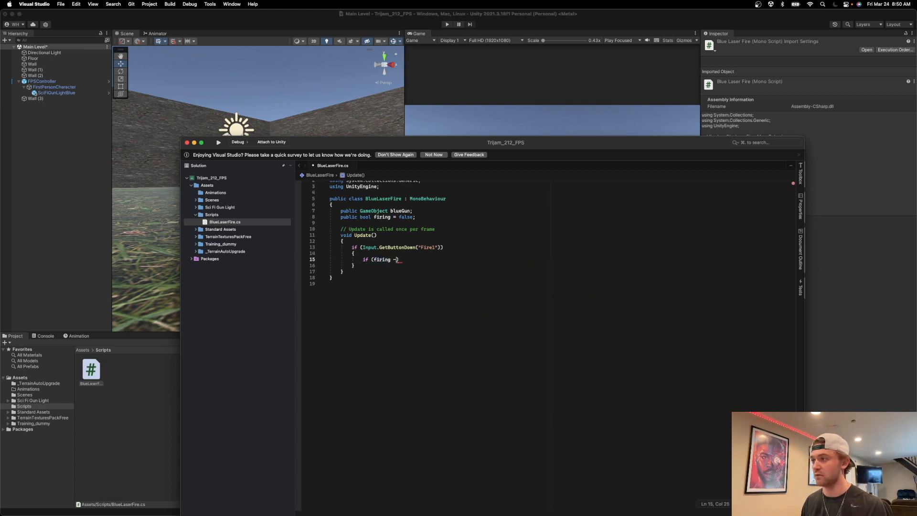
pyautogui.write('= ')
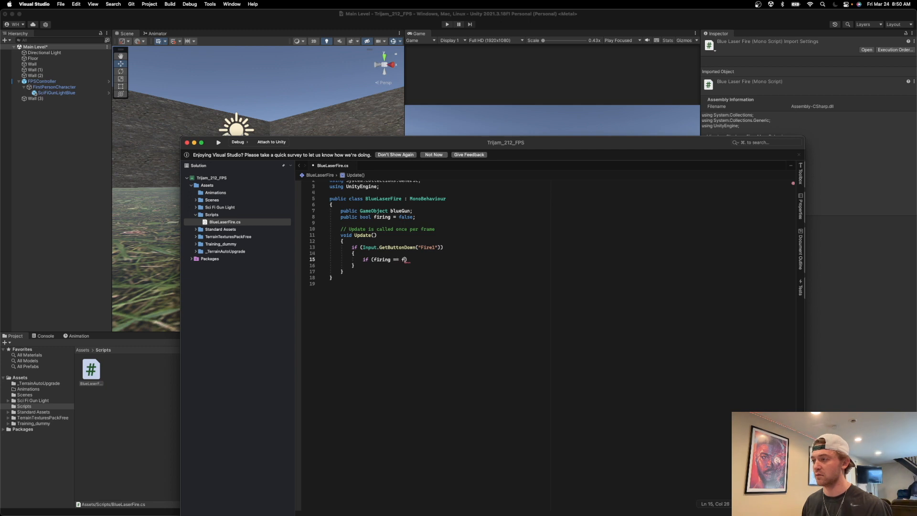
pyautogui.write('false)')
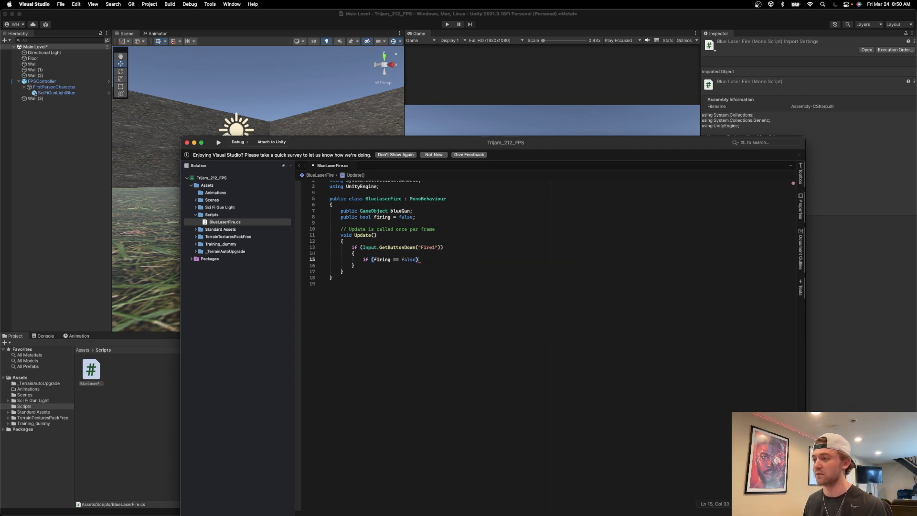
pyautogui.write(' {')
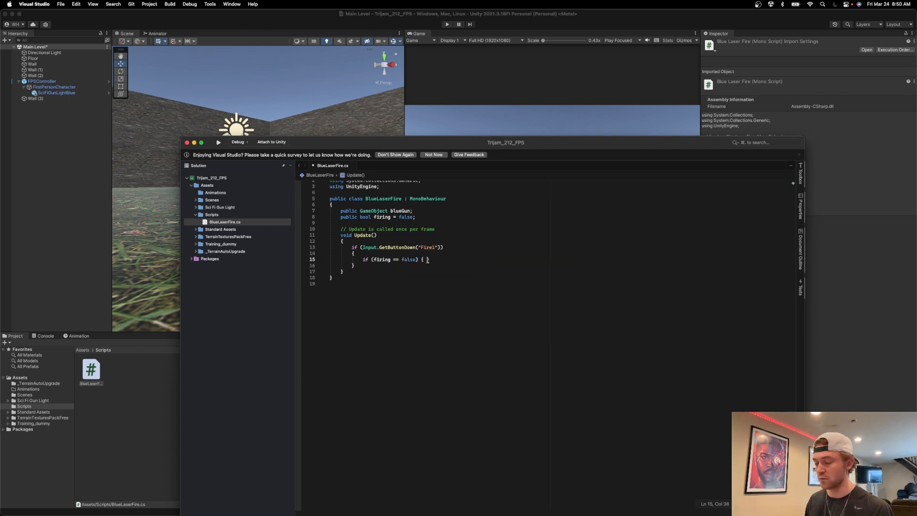
pyautogui.press('Return')
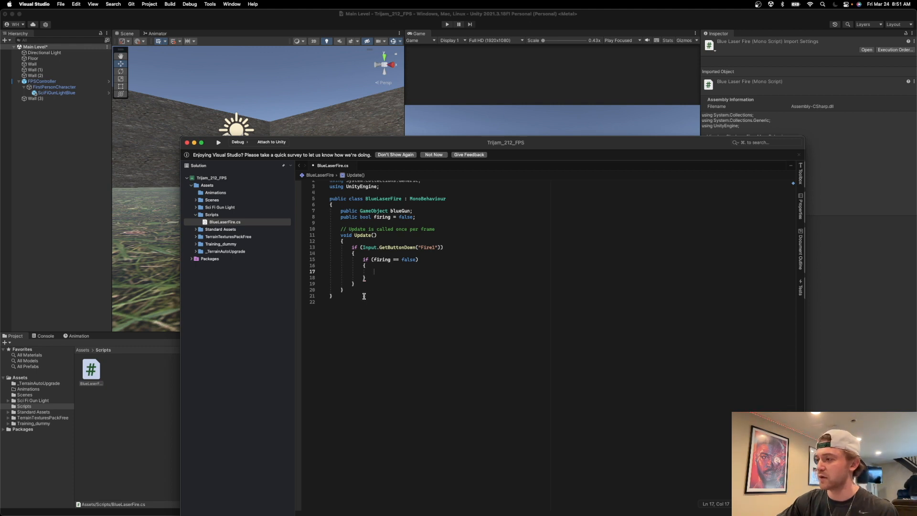
# Step: Declare an IEnumerator method named FireBlueGun() with an empty braced body below Update in the BlueLaserFire class
pyautogui.click(349, 290)
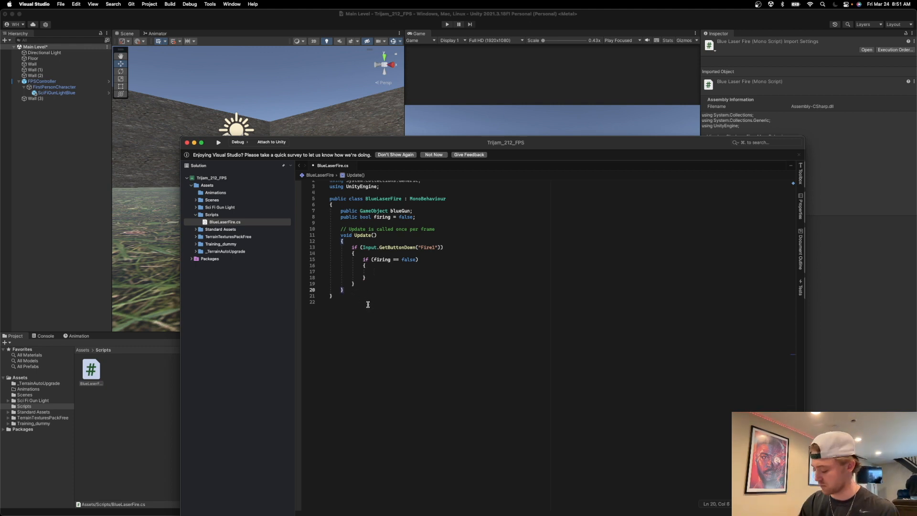
pyautogui.press('Return')
pyautogui.press('Return')
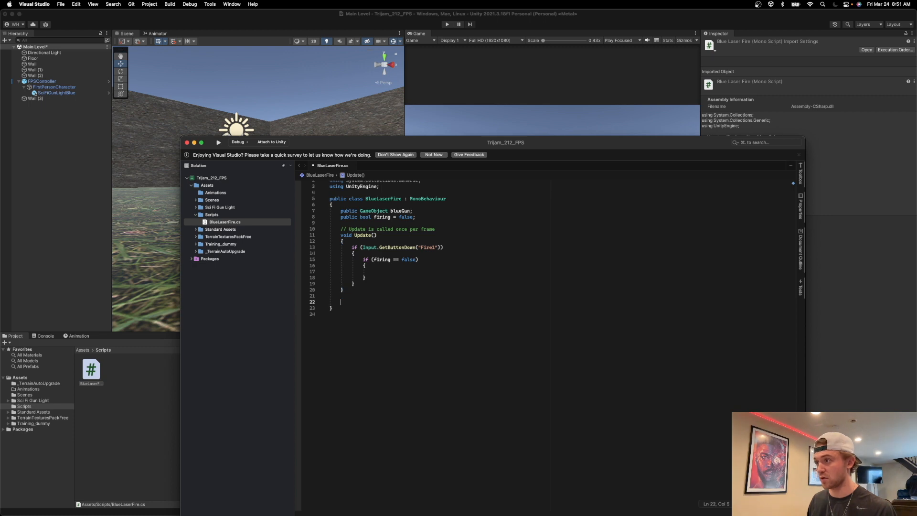
pyautogui.write('I')
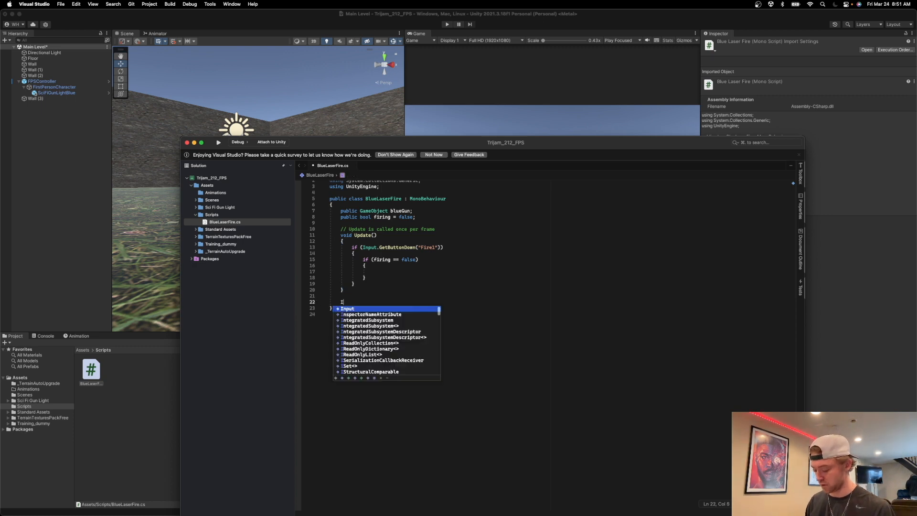
pyautogui.write('enumerator ')
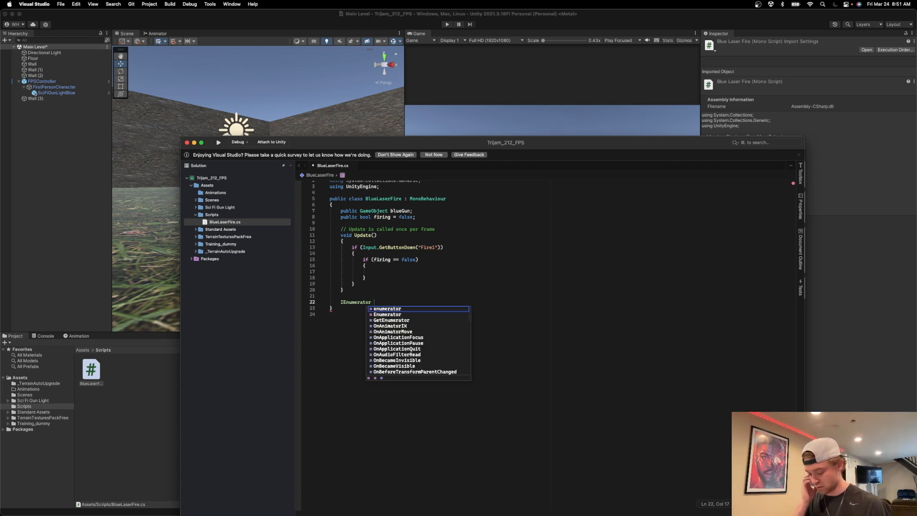
pyautogui.write('FireB')
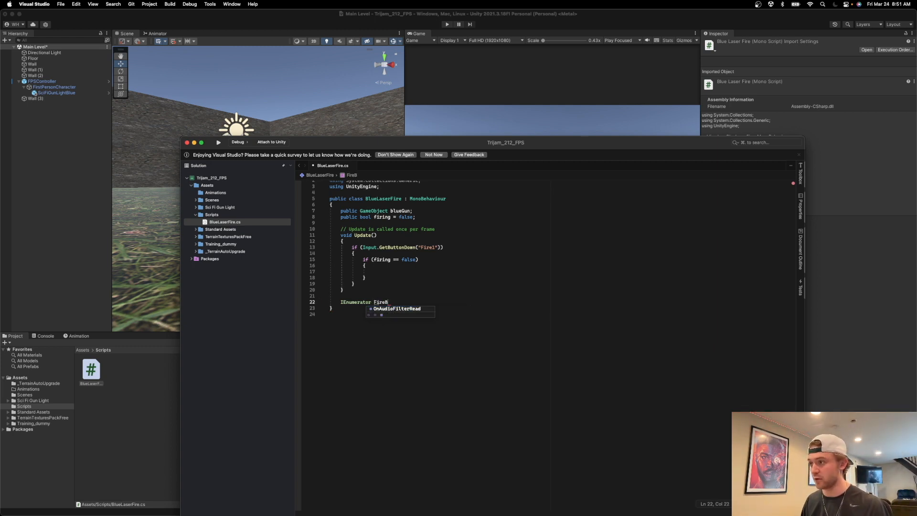
pyautogui.write('lueGun()')
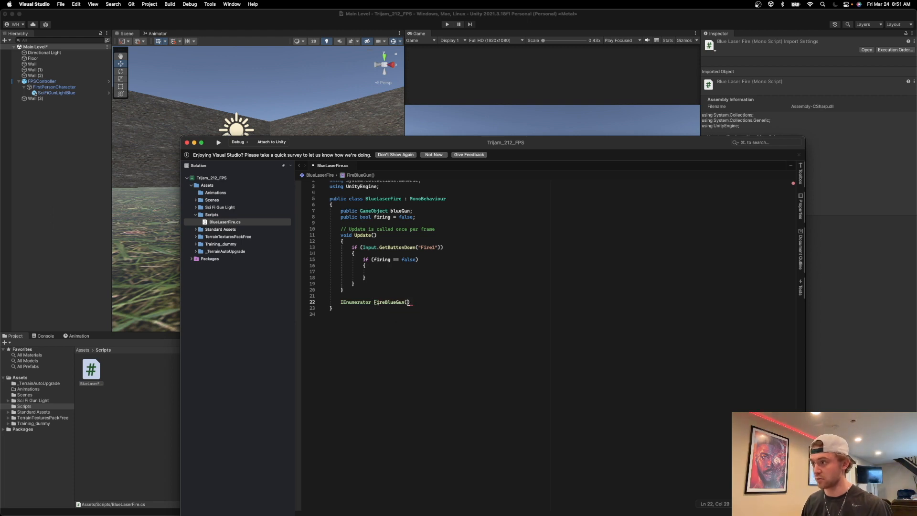
pyautogui.write('{')
pyautogui.press('Return')
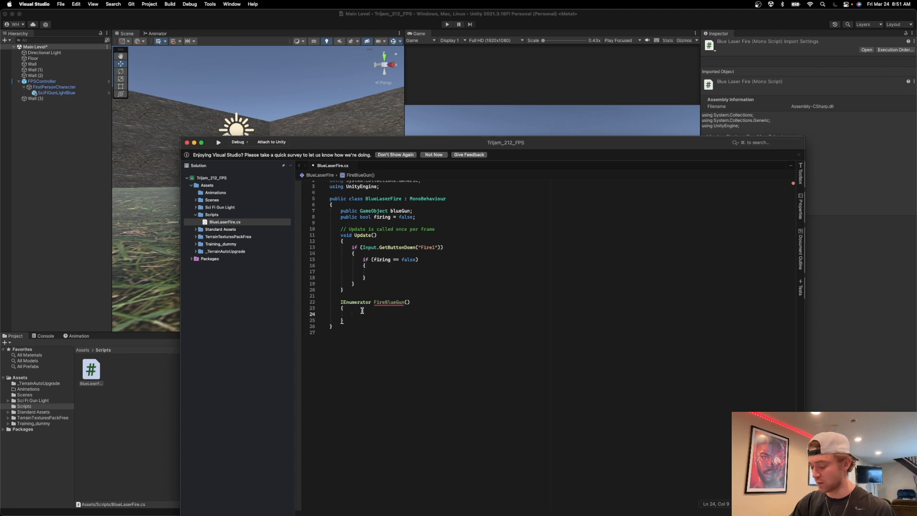
# Step: Add the statement firing = true; inside FireBlueGun and save the script
pyautogui.write('firing =')
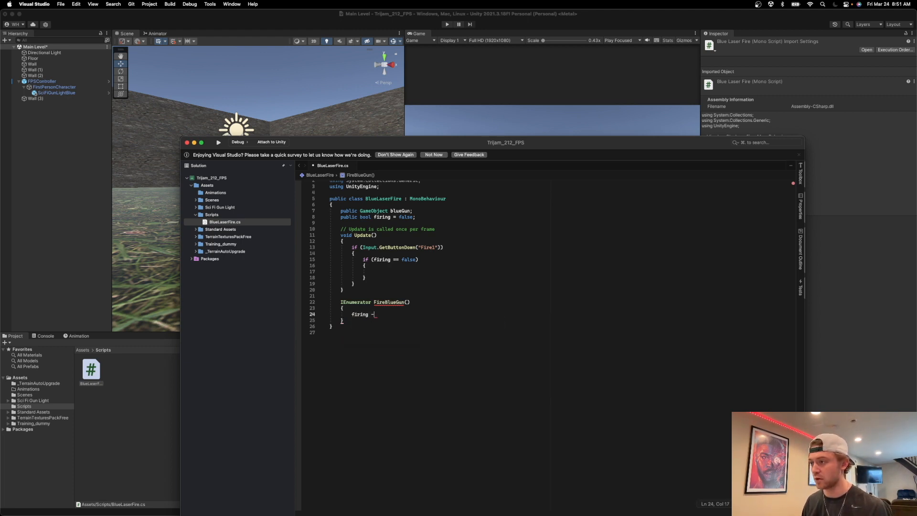
pyautogui.press('BackSpace')
pyautogui.write('= true;')
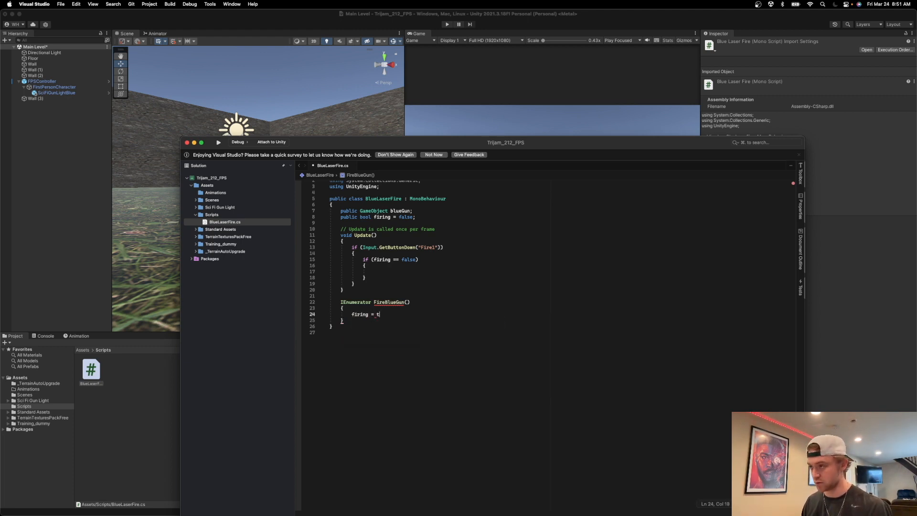
pyautogui.press('Return')
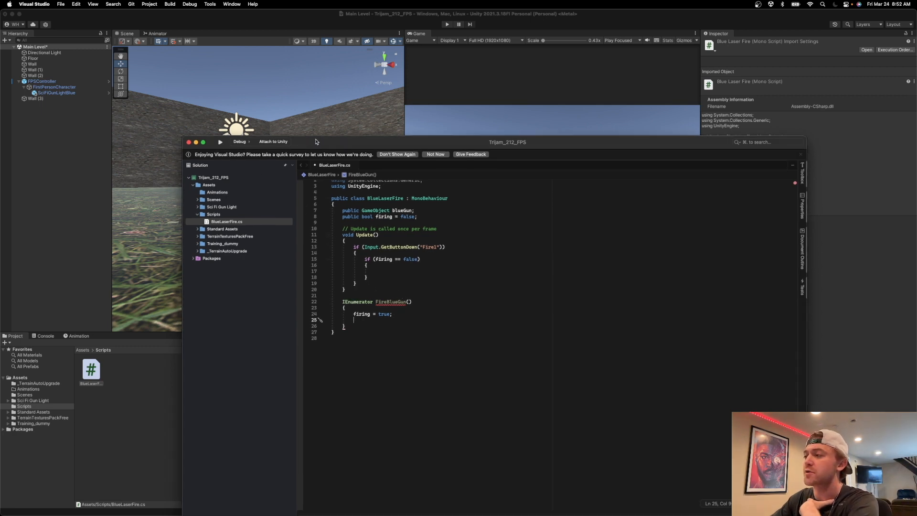
pyautogui.moveTo(314, 141); pyautogui.dragTo(331, 143)
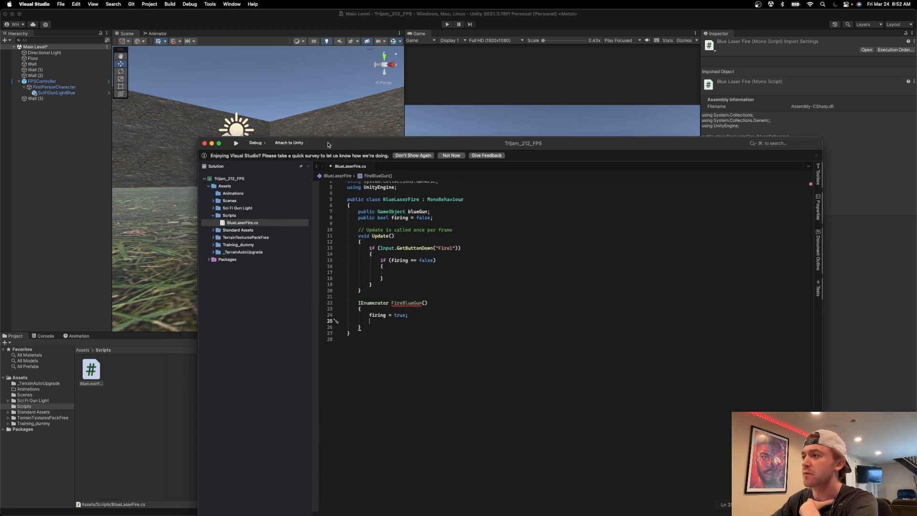
pyautogui.moveTo(327, 145); pyautogui.dragTo(348, 141)
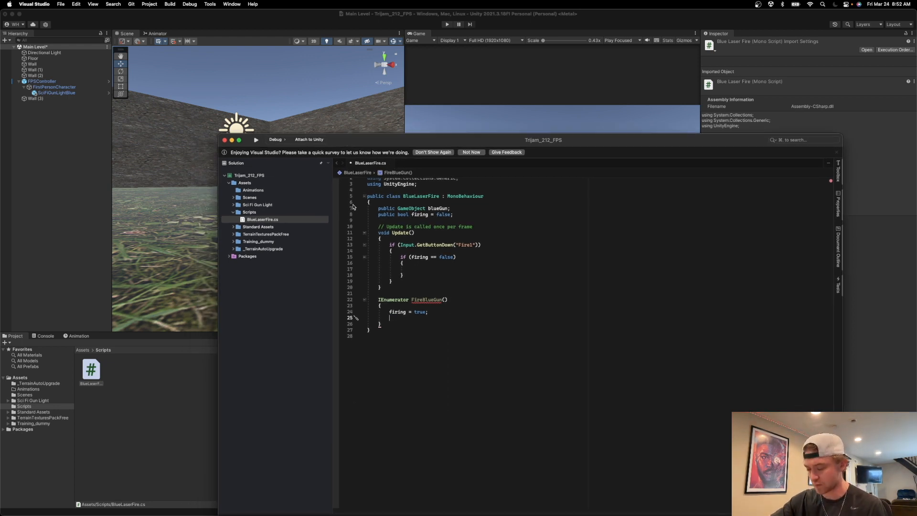
pyautogui.press('super+s')
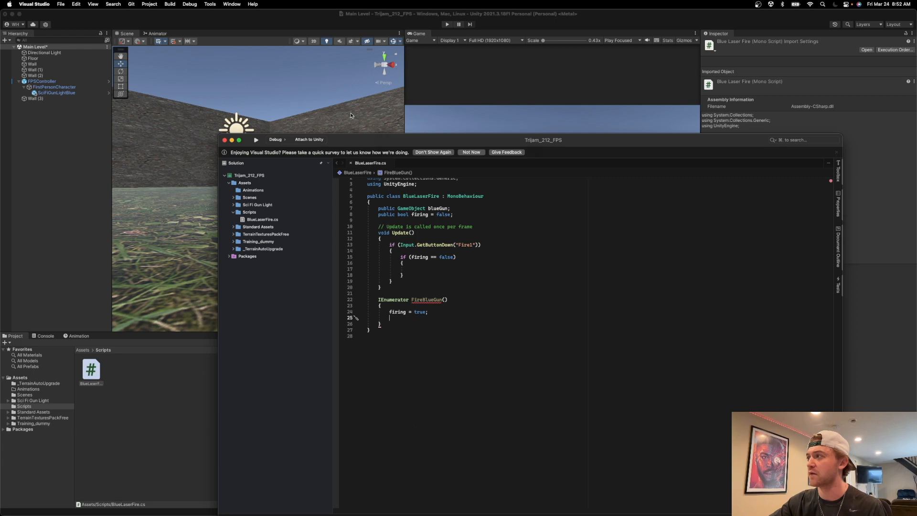
# Step: Switch to Unity and show the Animation window for the SciFiGunLightBlue object
pyautogui.moveTo(374, 141)
pyautogui.mouseDown()
pyautogui.moveTo(360, 127)
pyautogui.moveTo(468, 158)
pyautogui.moveTo(365, 137)
pyautogui.mouseUp()
pyautogui.click(254, 30)
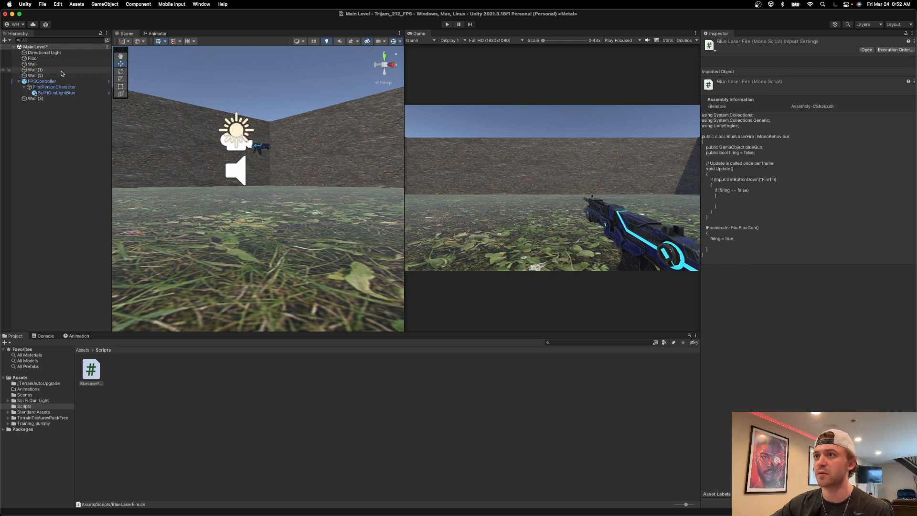
pyautogui.click(79, 336)
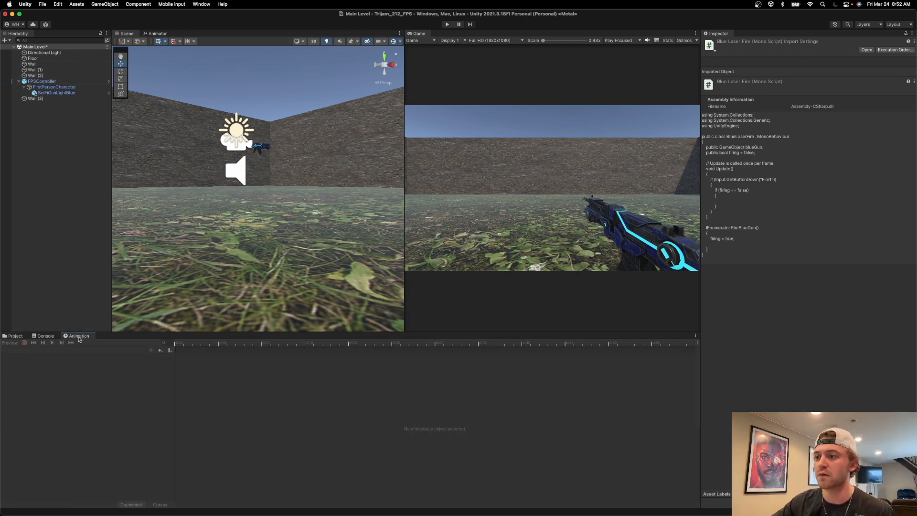
pyautogui.click(67, 94)
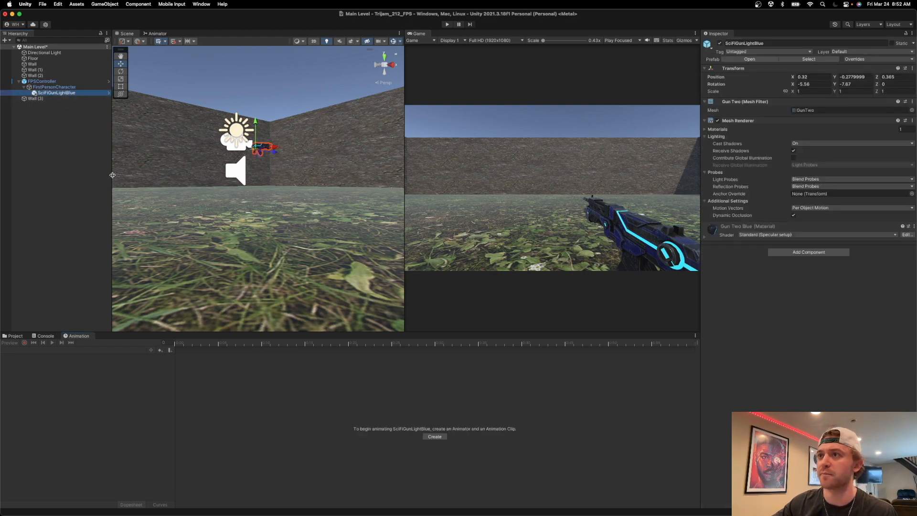
# Step: Create an animation clip for the gun named BlueGunFireAnimation and save it in the project's Animations folder
pyautogui.click(441, 438)
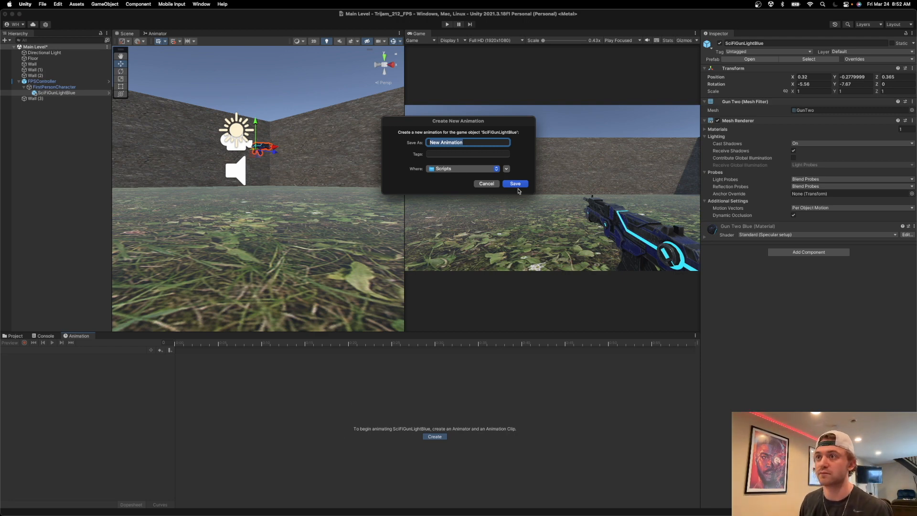
pyautogui.write('BlueGun')
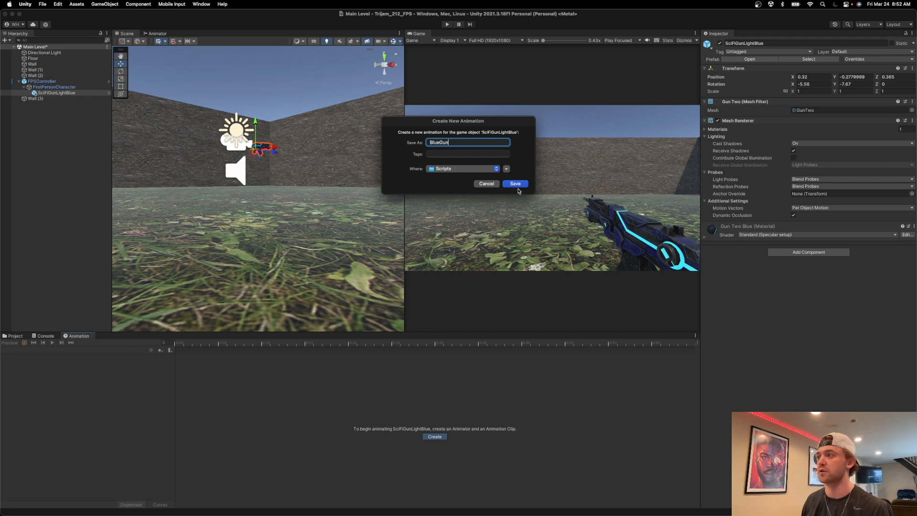
pyautogui.write('FireAnimation')
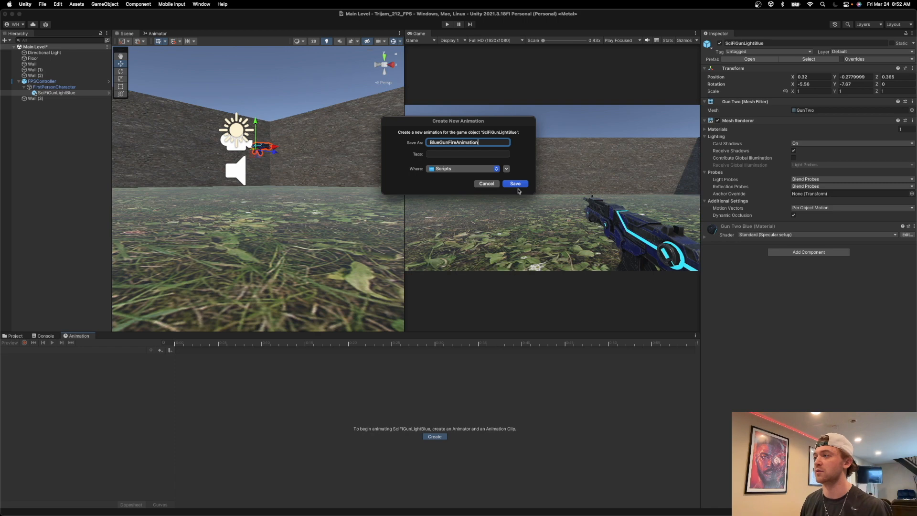
pyautogui.click(459, 170)
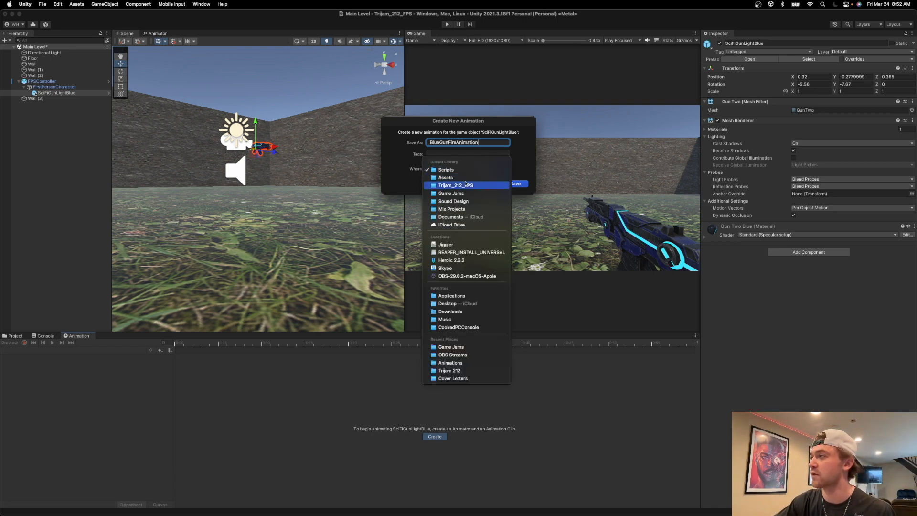
pyautogui.click(366, 399)
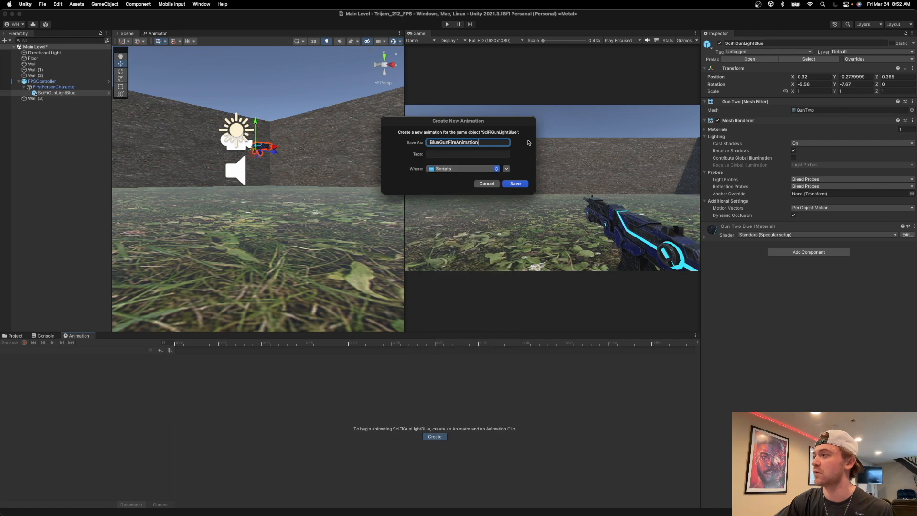
pyautogui.click(506, 169)
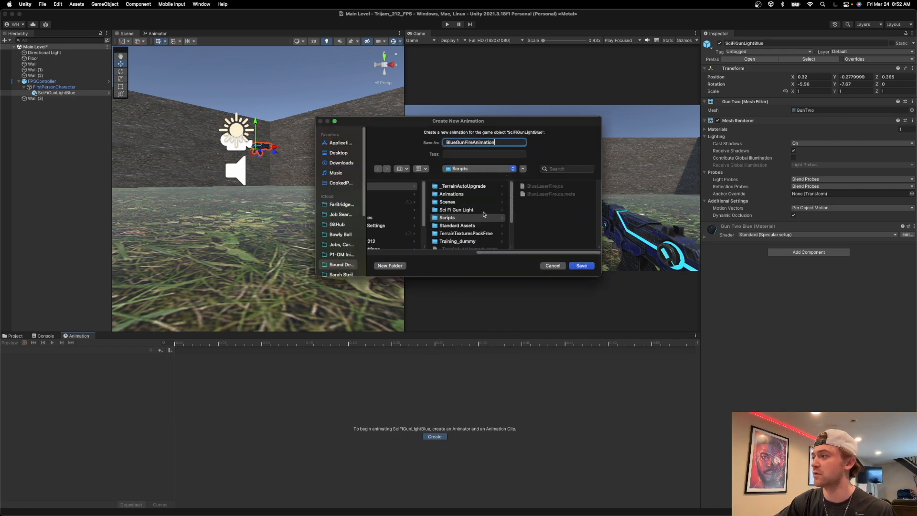
pyautogui.click(463, 196)
pyautogui.click(581, 266)
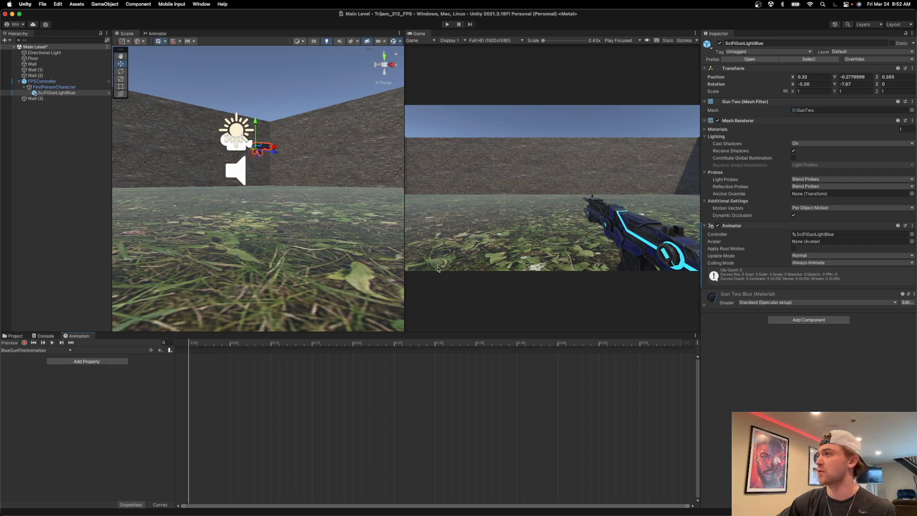
# Step: Start recording the BlueGunFireAnimation clip and key the gun's starting position at frame 0, re-entering X as 0.32
pyautogui.click(25, 342)
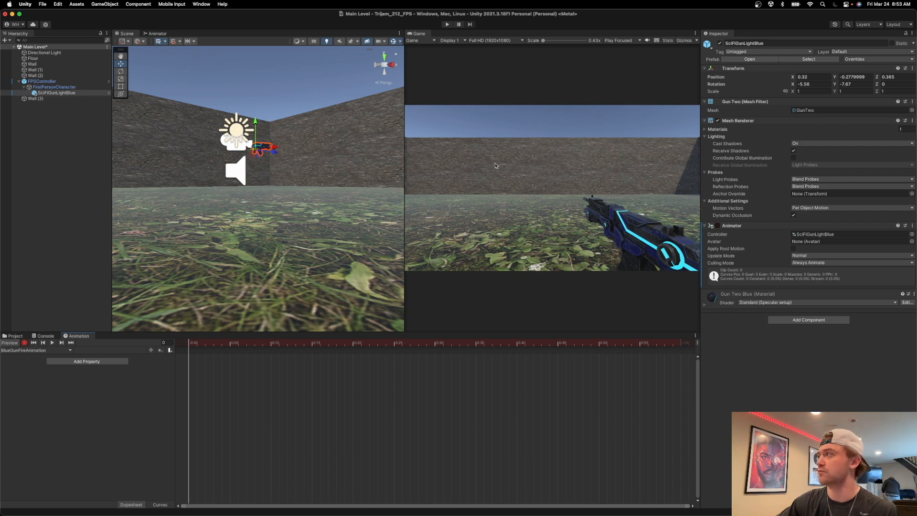
pyautogui.click(808, 75)
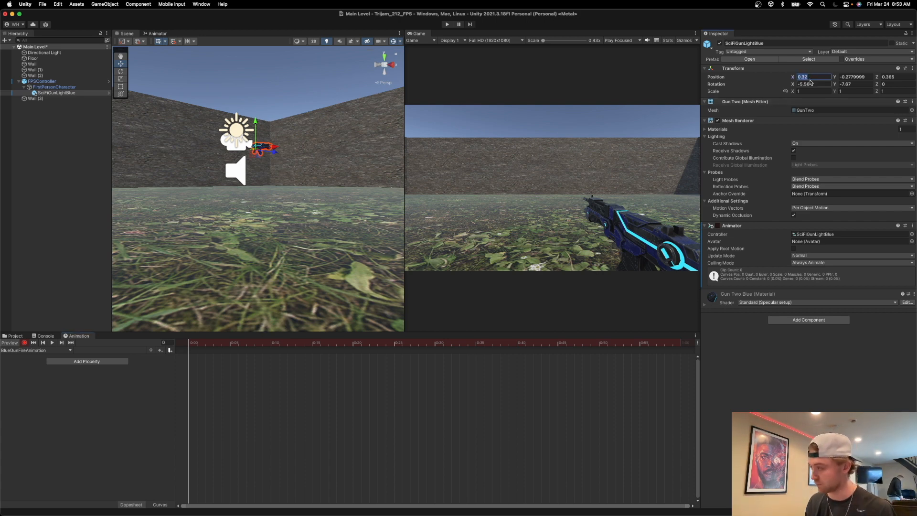
pyautogui.press('Right')
pyautogui.press('BackSpace')
pyautogui.write('2')
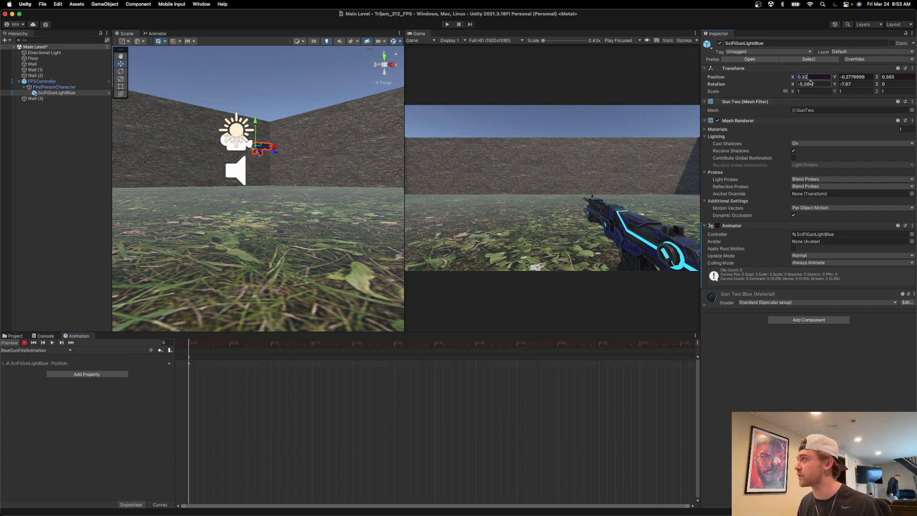
pyautogui.press('Tab')
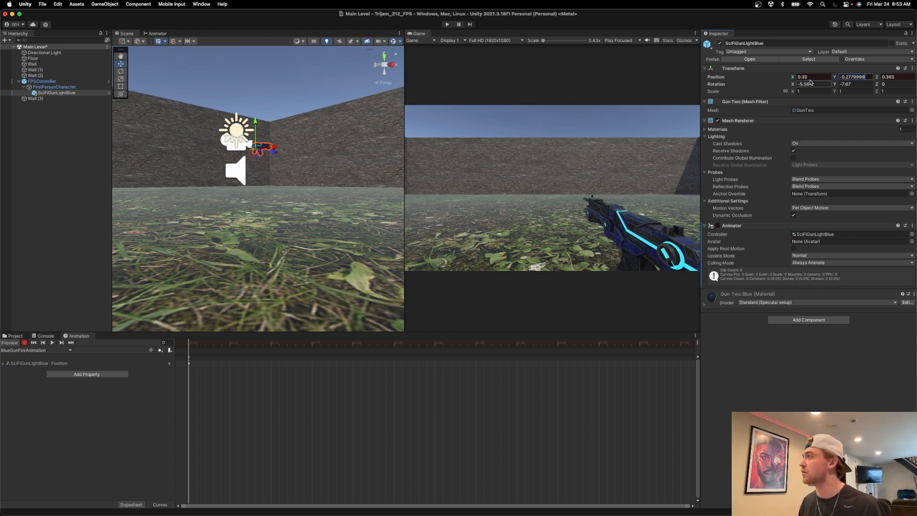
pyautogui.press('Tab')
pyautogui.press('Right')
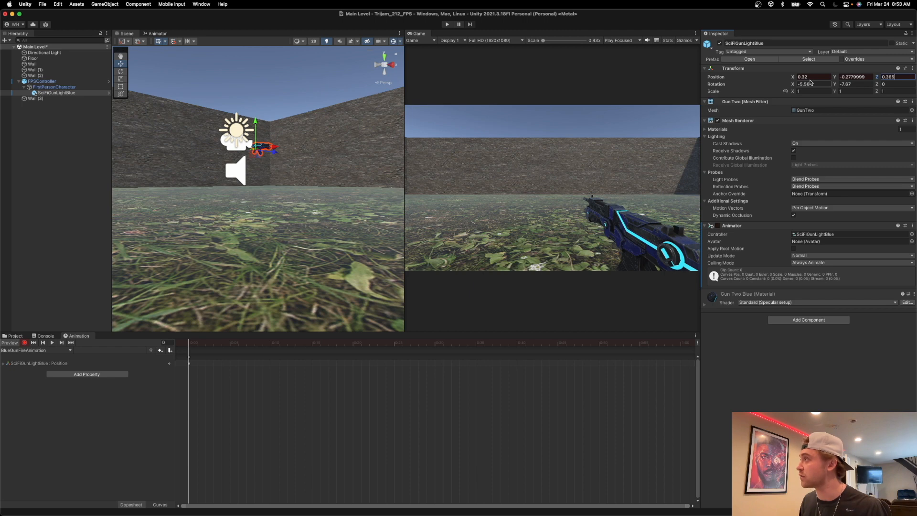
# Step: Key the gun's existing rotation at frame 0 of the clip
pyautogui.press('Tab')
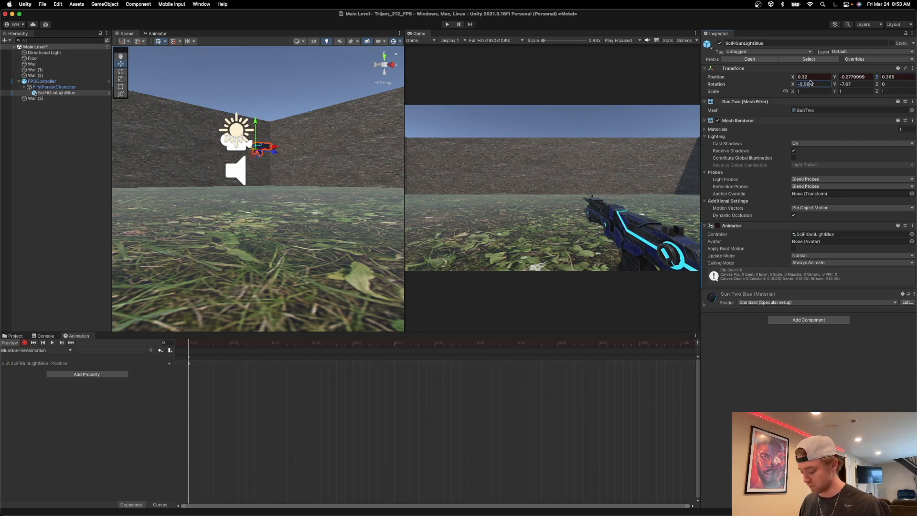
pyautogui.press('Tab')
pyautogui.press('Right')
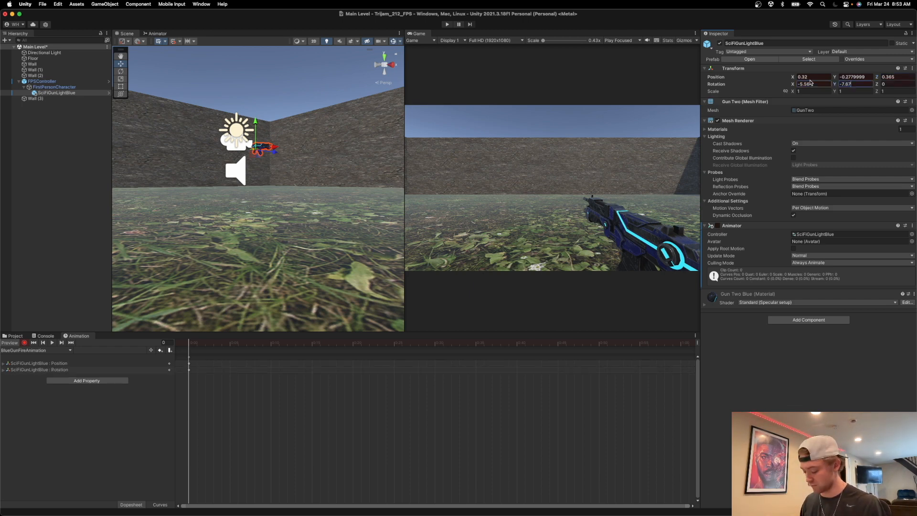
# Step: Key the gun's scale at frame 0 of the clip, re-entering the Y scale as 1
pyautogui.press('Tab')
pyautogui.press('Tab')
pyautogui.press('Tab')
pyautogui.press('Tab')
pyautogui.press('Tab')
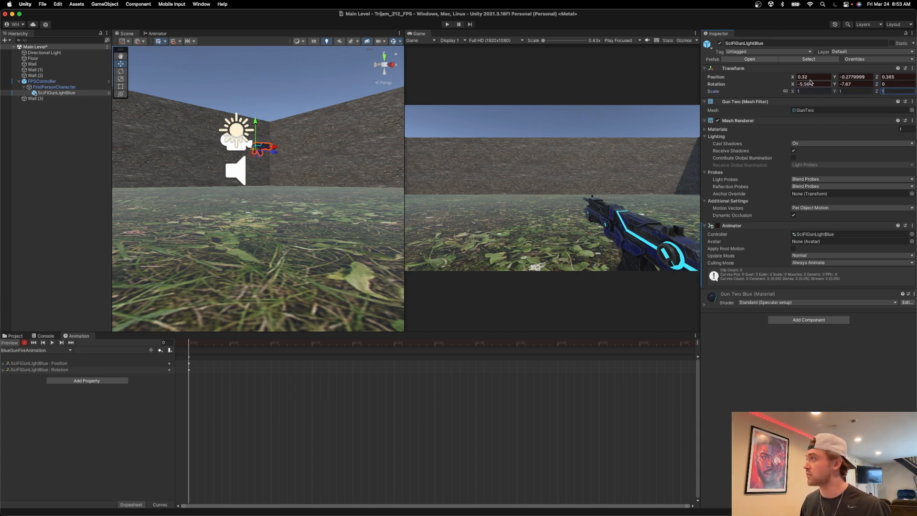
pyautogui.press('Tab')
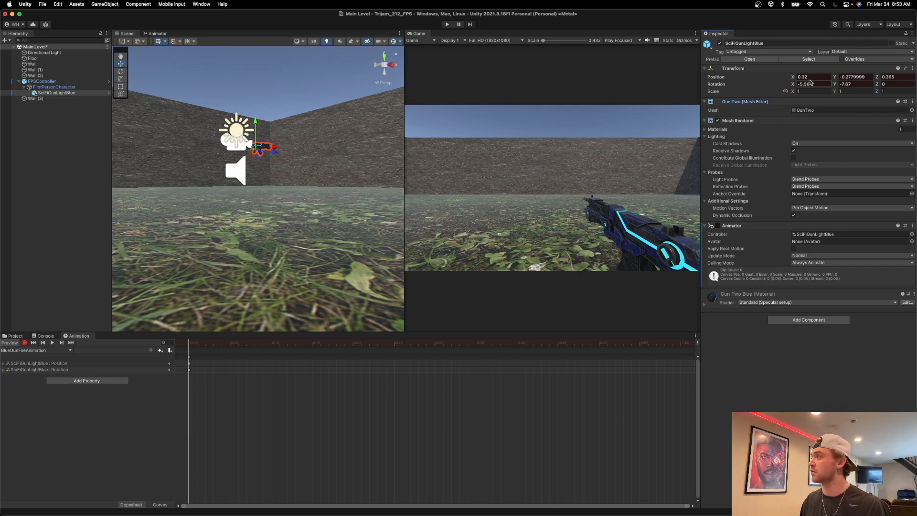
pyautogui.click(806, 91)
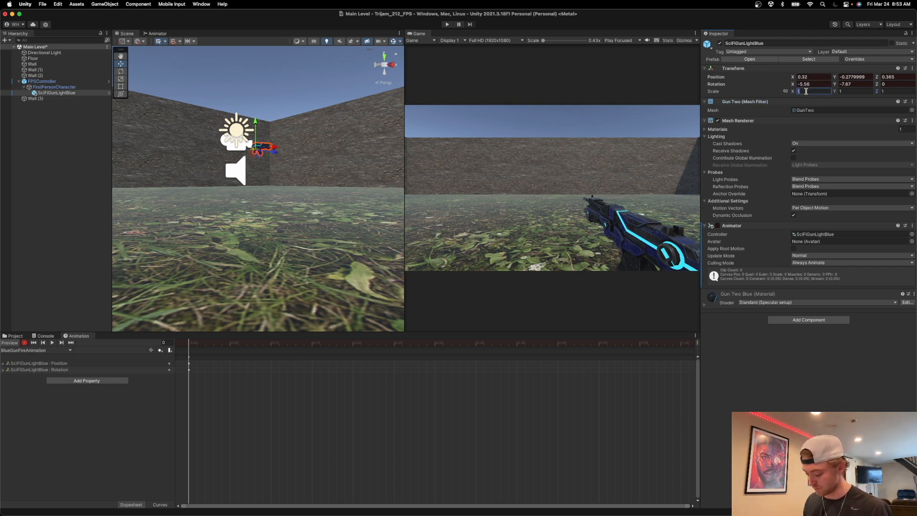
pyautogui.press('Tab')
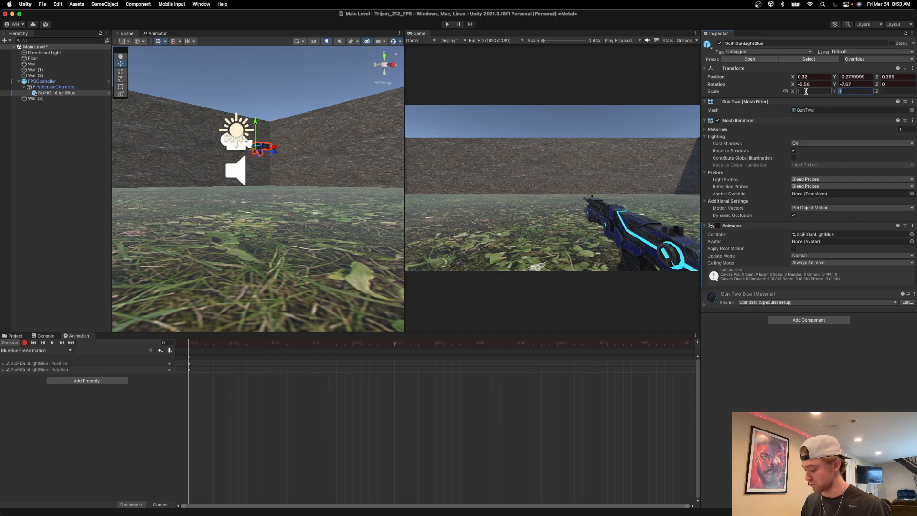
pyautogui.write('8')
pyautogui.press('BackSpace')
pyautogui.write('1')
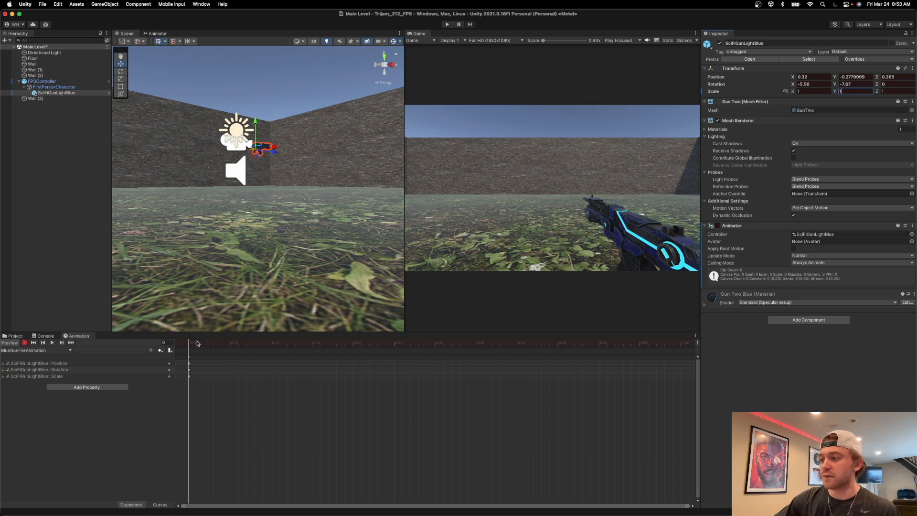
# Step: Key the gun's recoil pose at frame 10 with position Y -0.19, position Z 0.25 and rotation X -17.89
pyautogui.click(232, 344)
pyautogui.moveTo(232, 345); pyautogui.dragTo(270, 350)
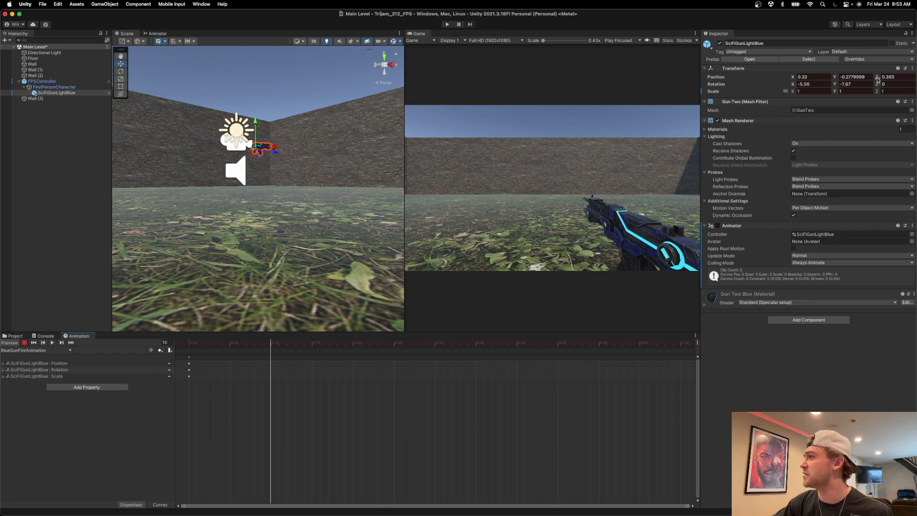
pyautogui.moveTo(876, 82); pyautogui.dragTo(876, 81)
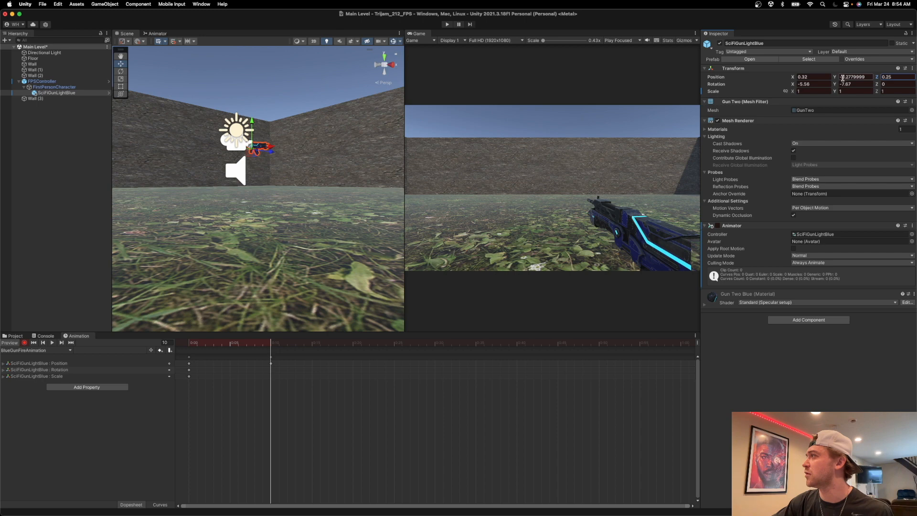
pyautogui.moveTo(834, 78); pyautogui.dragTo(837, 78)
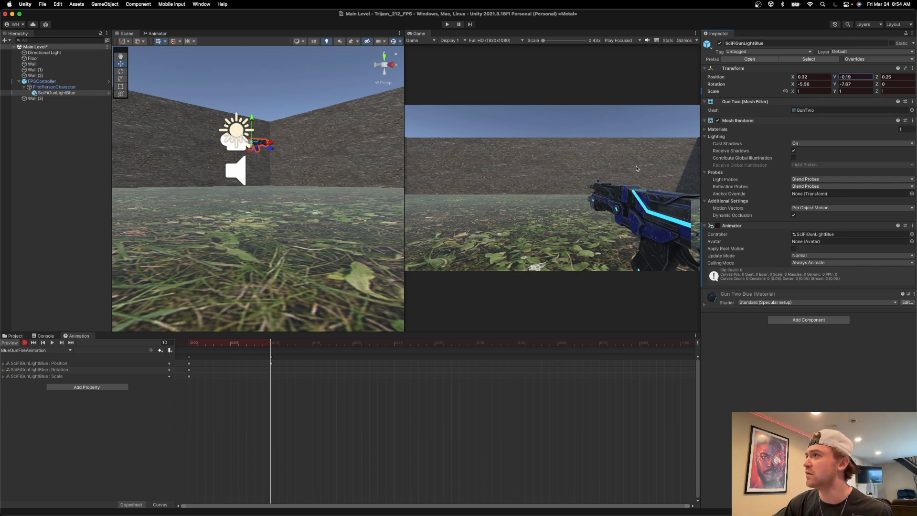
pyautogui.moveTo(791, 84); pyautogui.dragTo(649, 100)
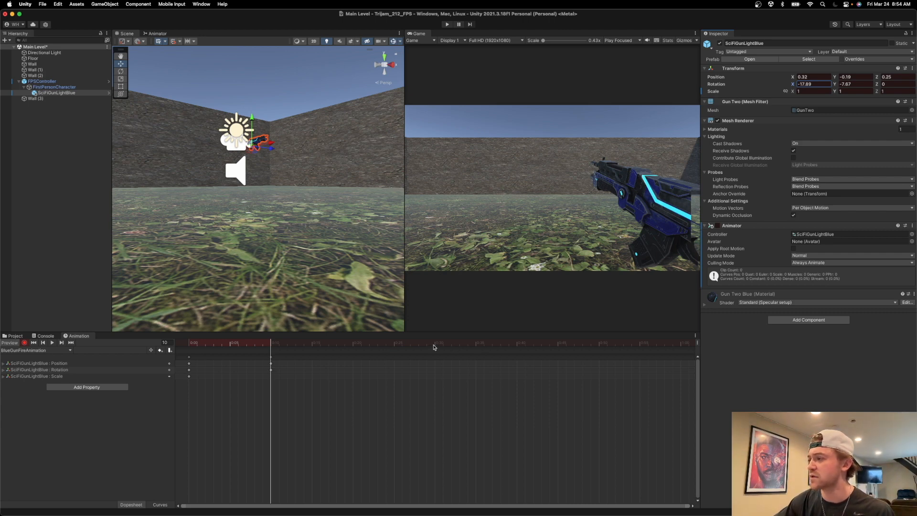
# Step: Remove the gun's Scale property from the BlueGunFireAnimation clip
pyautogui.click(434, 345)
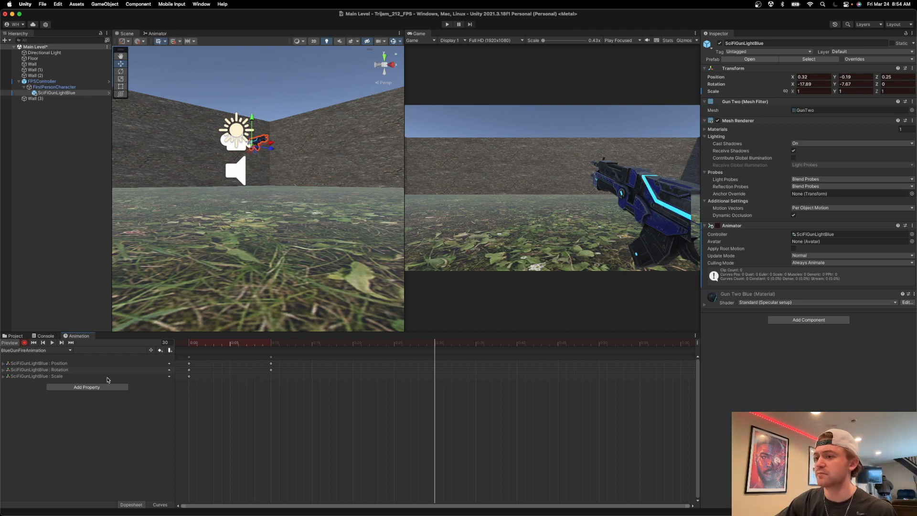
pyautogui.rightClick(54, 377)
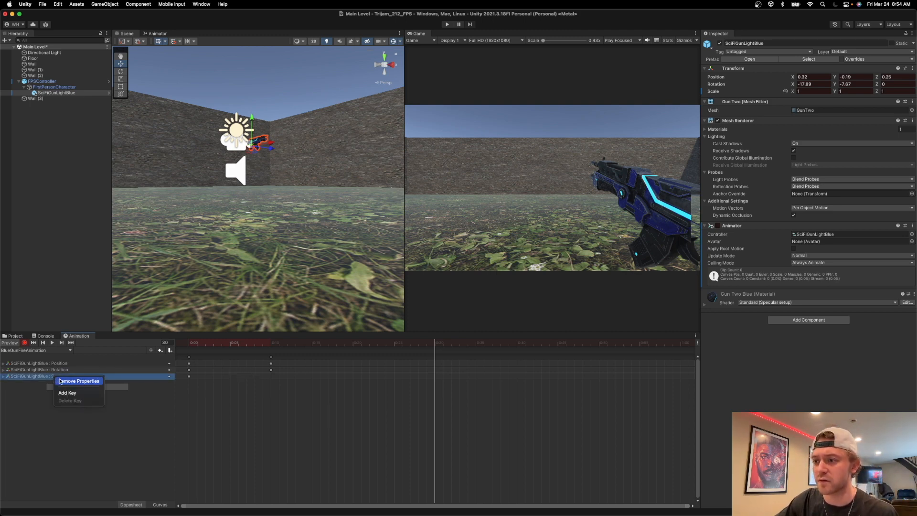
pyautogui.click(60, 381)
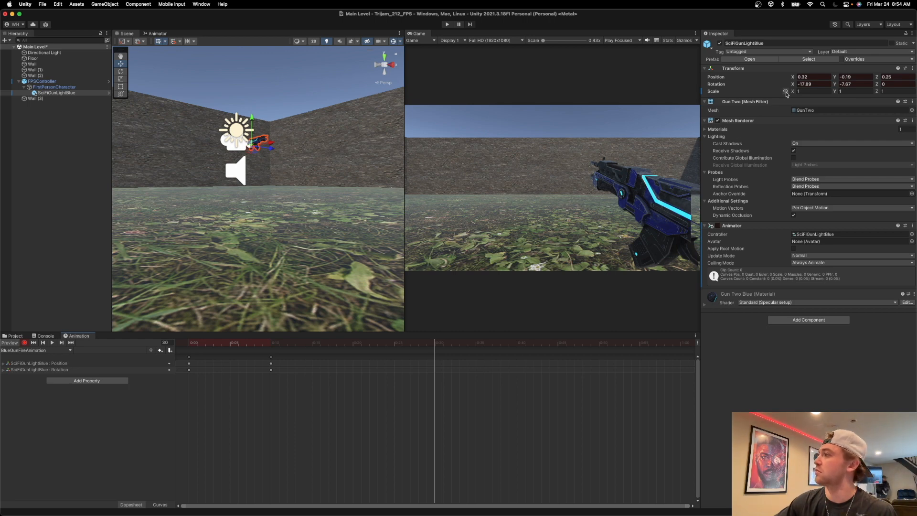
# Step: Key the gun's rotation X at frame 30 as -5.56 to match its starting rotation
pyautogui.click(188, 343)
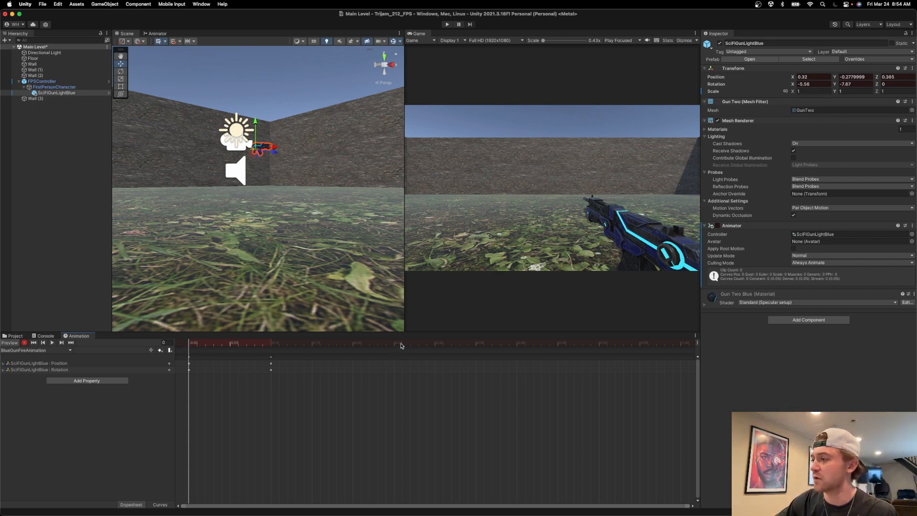
pyautogui.click(436, 343)
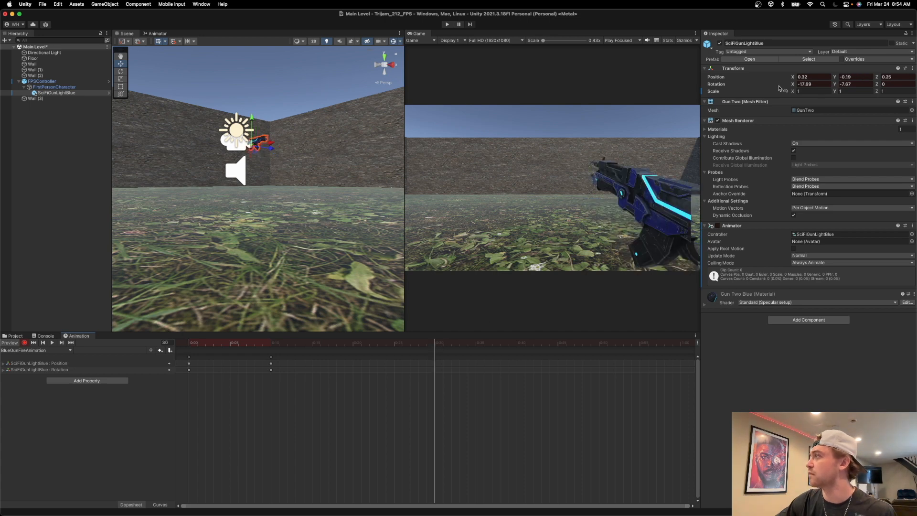
pyautogui.click(814, 85)
pyautogui.write('-5.56')
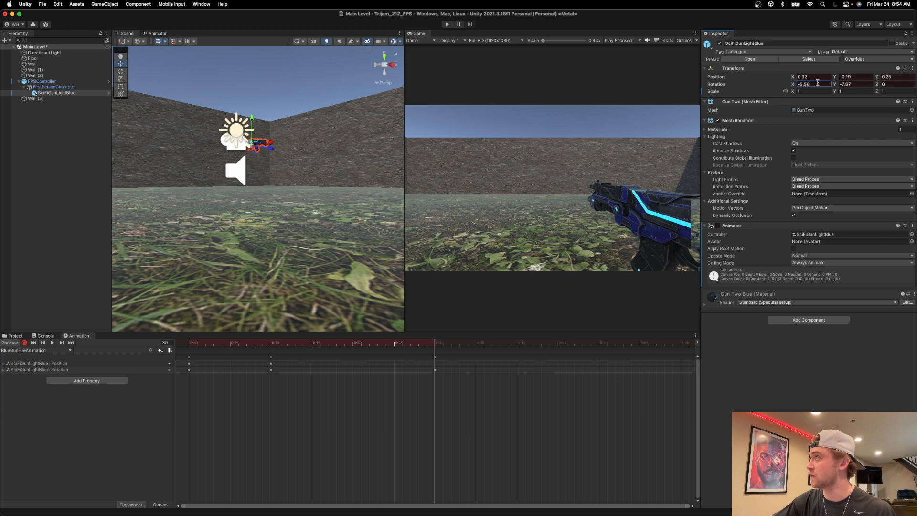
# Step: Key the gun's position at frame 30 with the starting values, Y -0.2779999 and Z 0.365
pyautogui.click(189, 344)
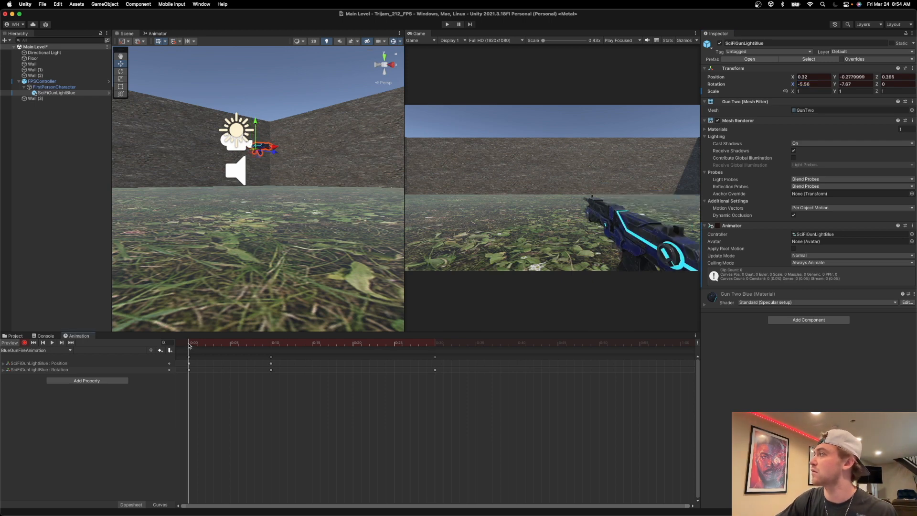
pyautogui.click(852, 76)
pyautogui.press('super+c')
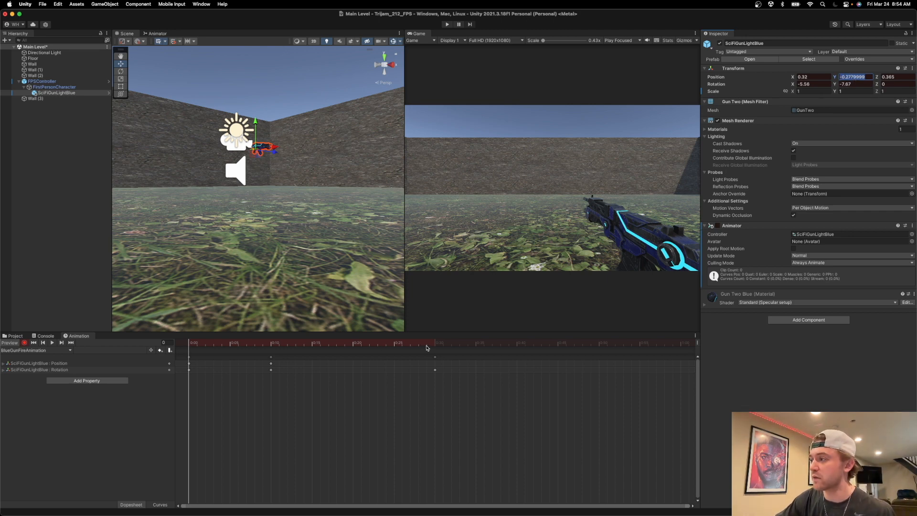
pyautogui.click(438, 345)
pyautogui.click(852, 76)
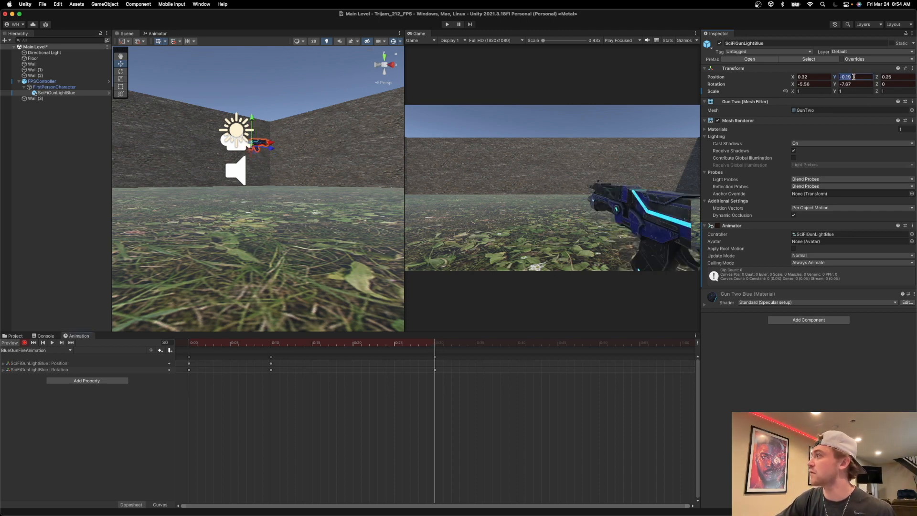
pyautogui.press('super+v')
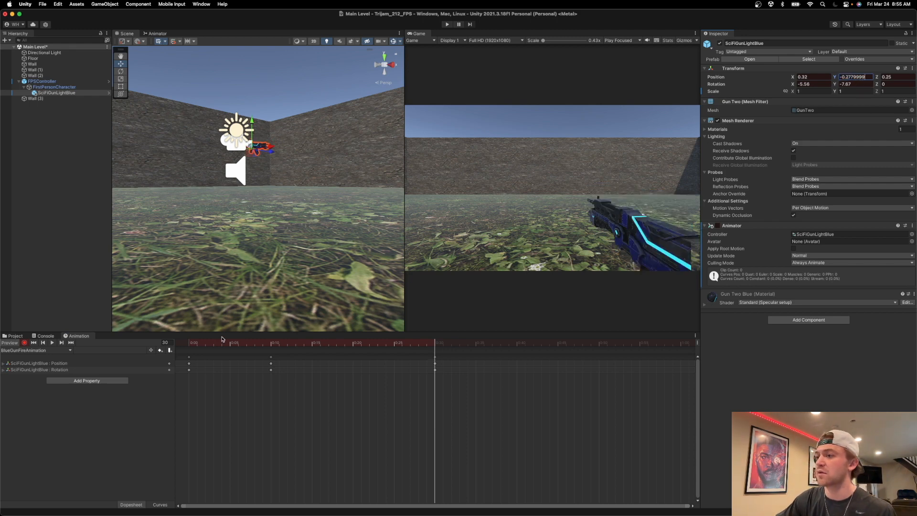
pyautogui.click(189, 348)
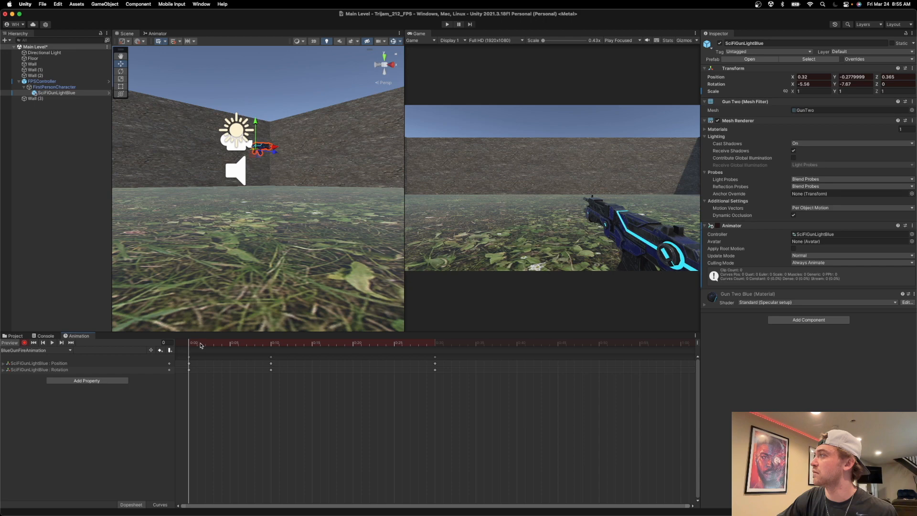
pyautogui.click(435, 343)
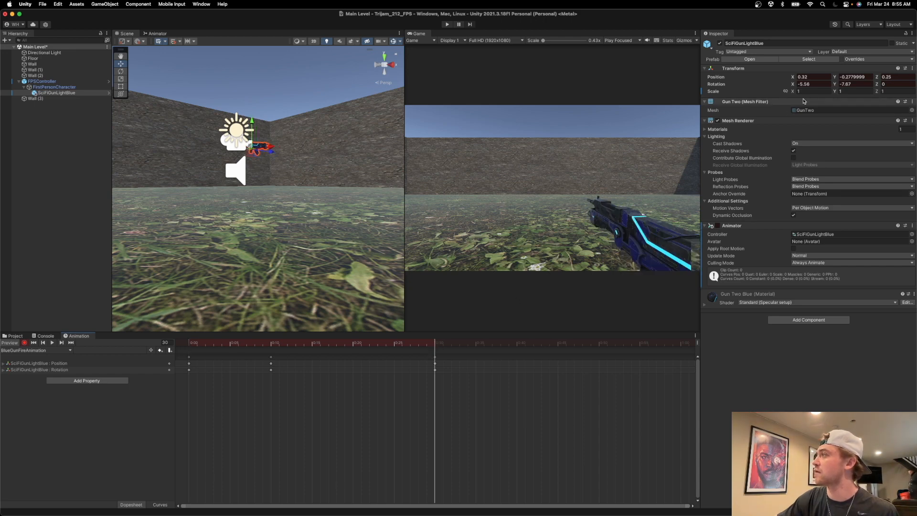
pyautogui.click(895, 76)
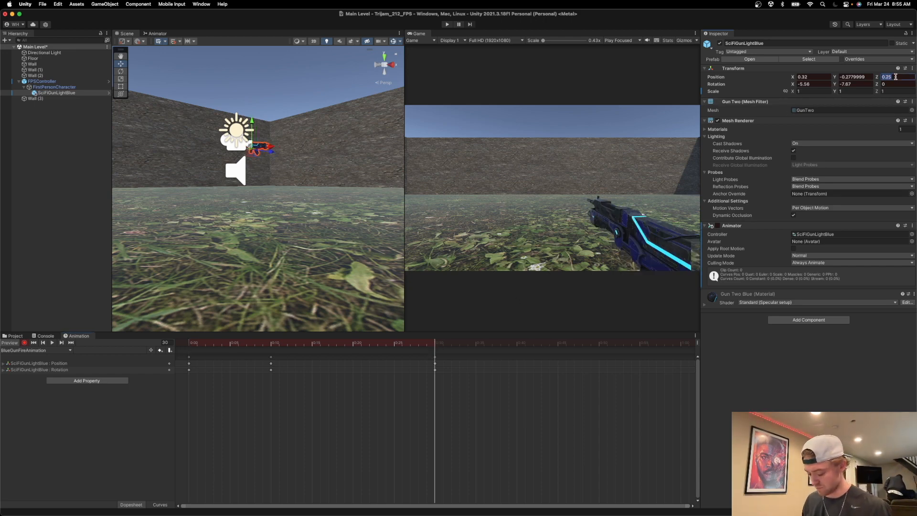
pyautogui.write('.365')
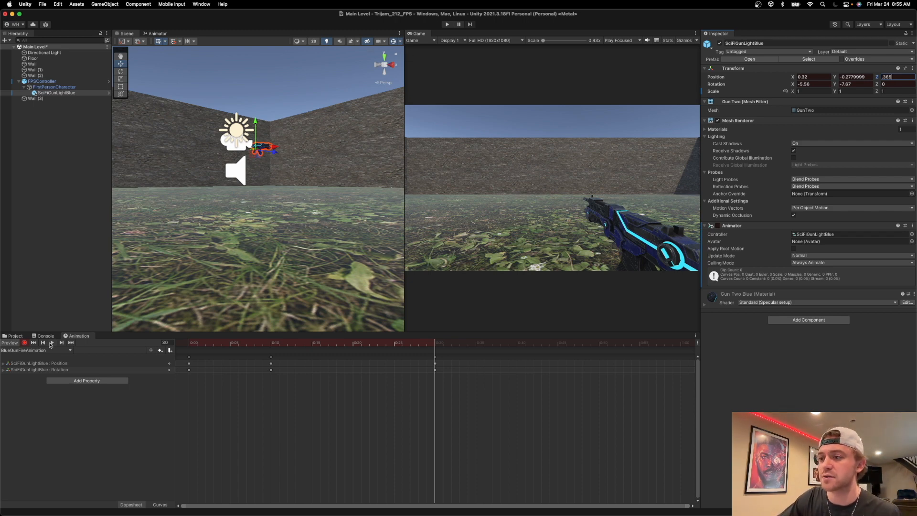
# Step: Stop recording and play back the firing clip to check the recoil motion
pyautogui.click(25, 343)
pyautogui.click(51, 342)
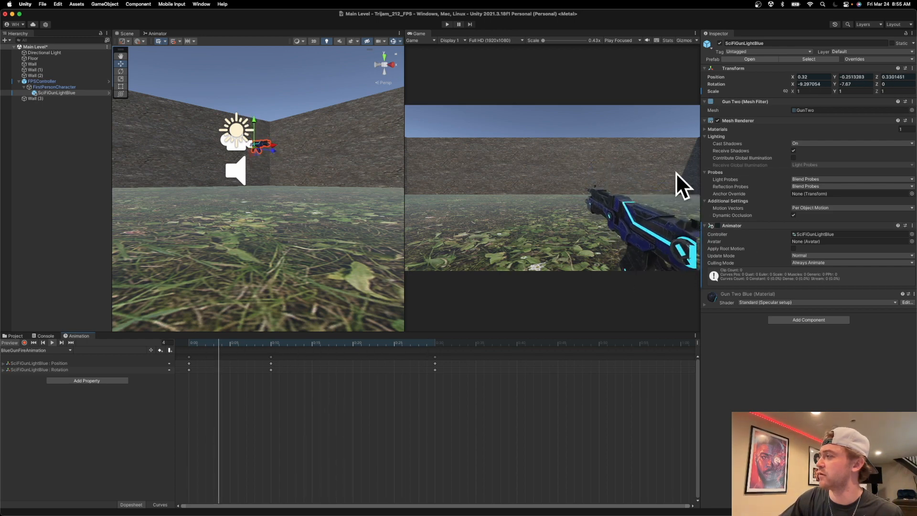
pyautogui.click(447, 25)
# Step: Try the gun's position Z at 0.36 on frame 0 and 0.34 on frame 10 without recording, and play the clip
pyautogui.click(189, 344)
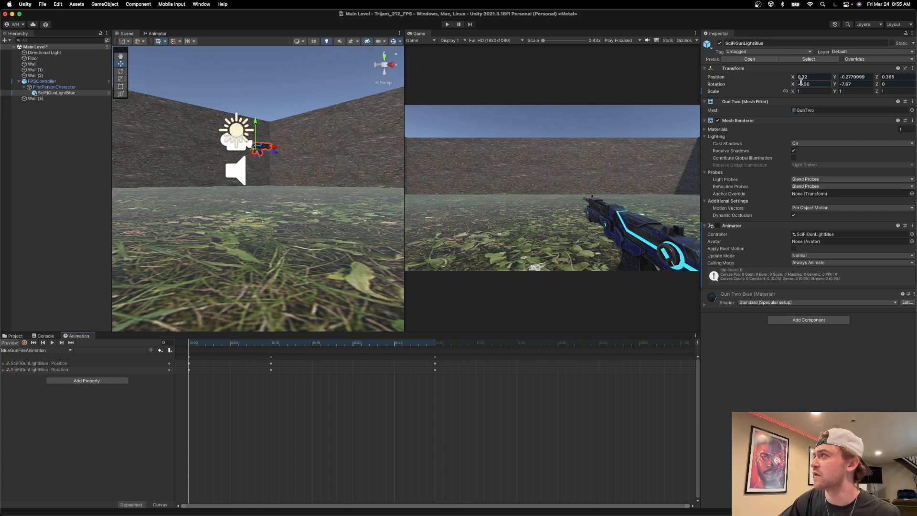
pyautogui.moveTo(877, 77); pyautogui.dragTo(876, 78)
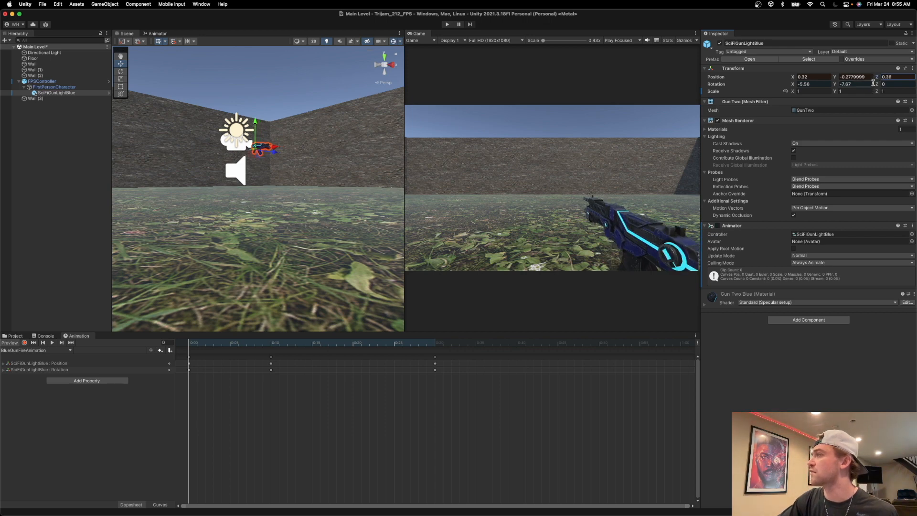
pyautogui.click(271, 342)
pyautogui.moveTo(879, 77); pyautogui.dragTo(881, 78)
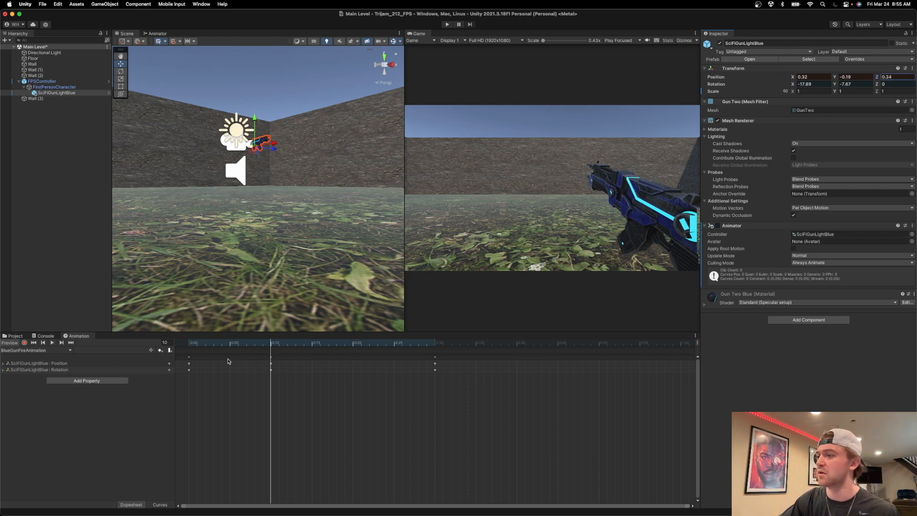
pyautogui.click(190, 342)
pyautogui.click(53, 343)
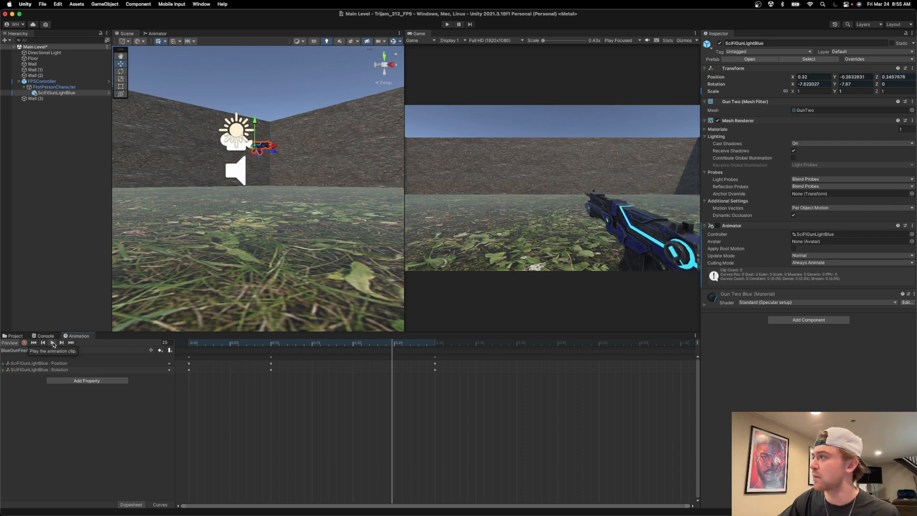
# Step: Resume recording, set the gun's position Z to 0.37 at frame 10 and play back the clip
pyautogui.click(25, 343)
pyautogui.click(271, 343)
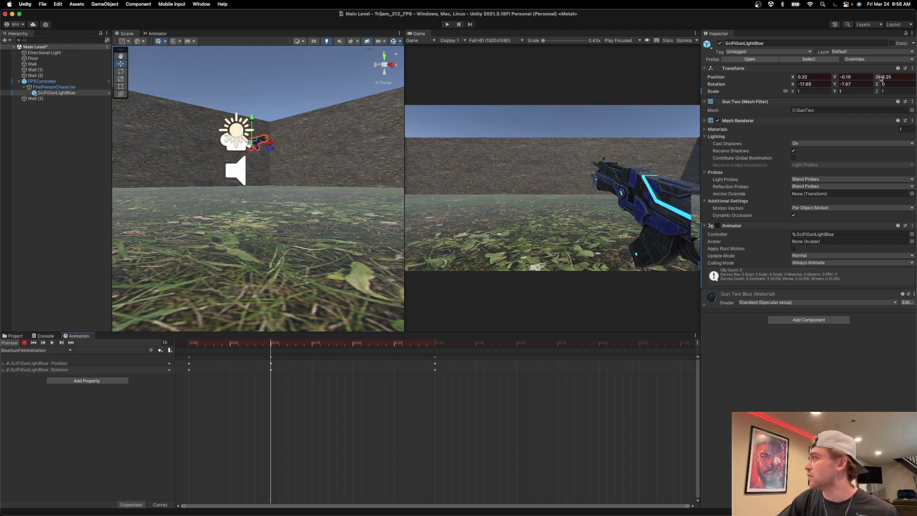
pyautogui.moveTo(877, 78); pyautogui.dragTo(880, 80)
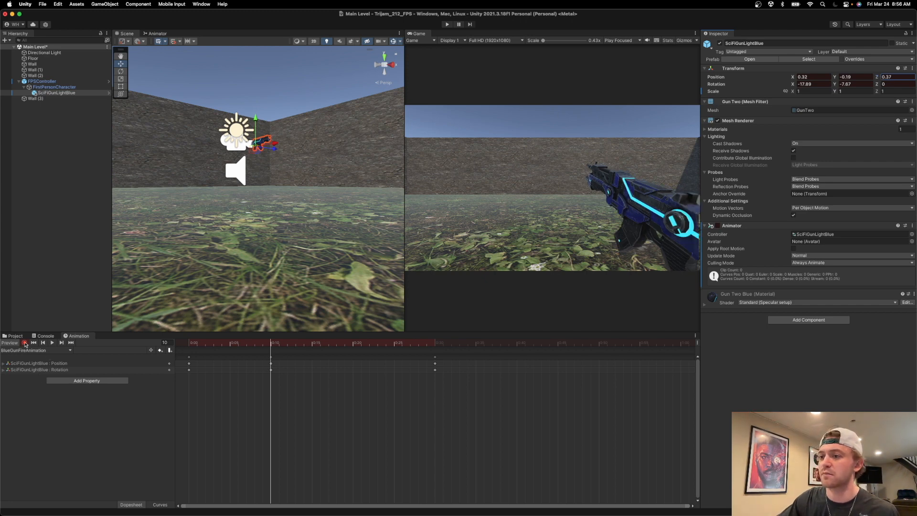
pyautogui.click(52, 343)
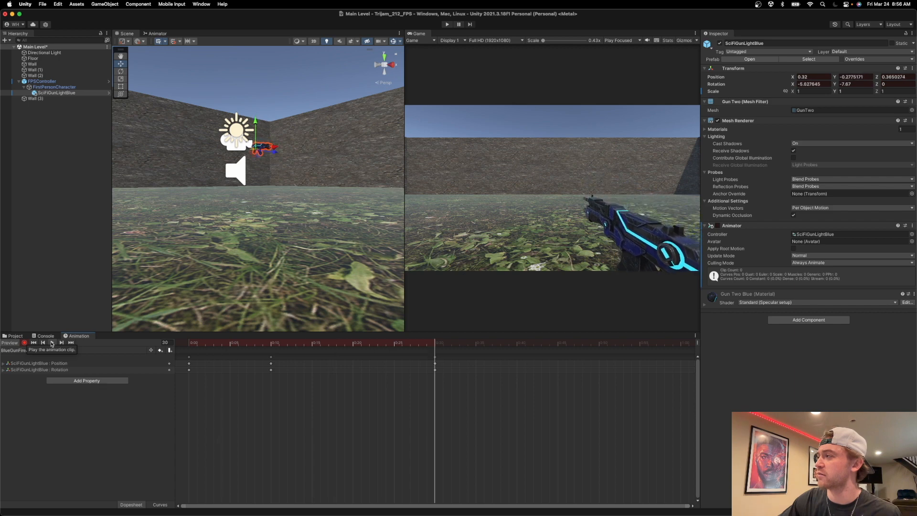
pyautogui.click(51, 343)
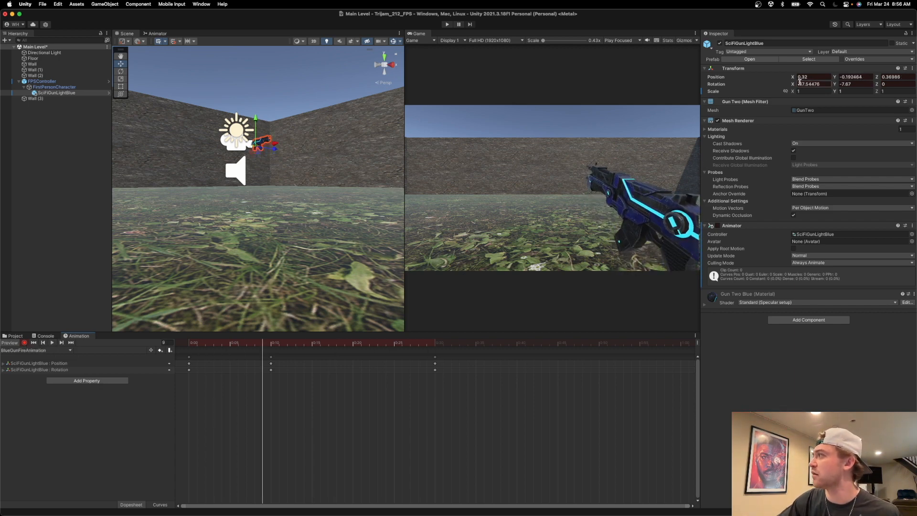
# Step: Set the gun's rotation Y to -16.19 at frame 10 and play back the clip
pyautogui.click(270, 344)
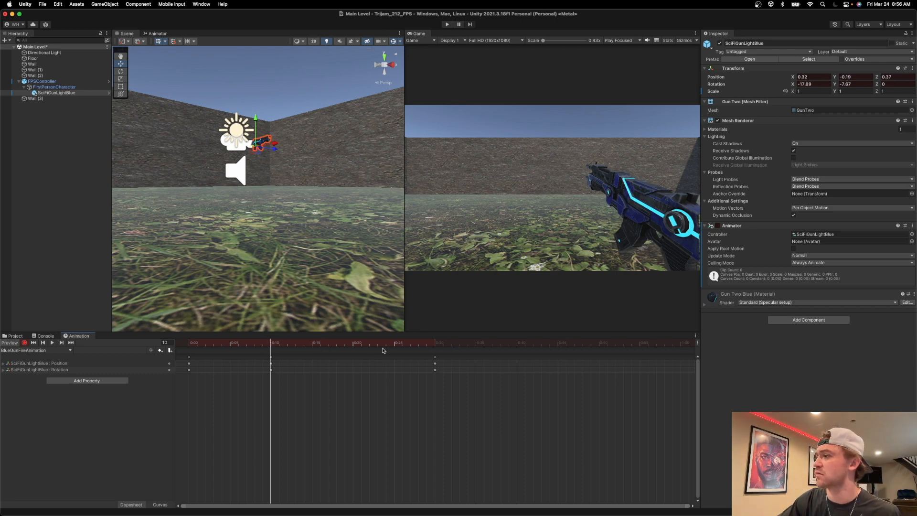
pyautogui.click(435, 344)
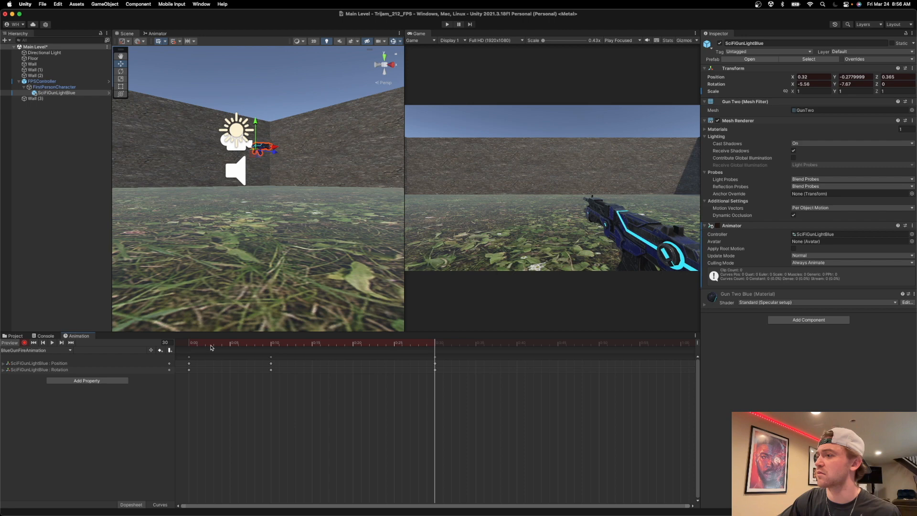
pyautogui.click(271, 343)
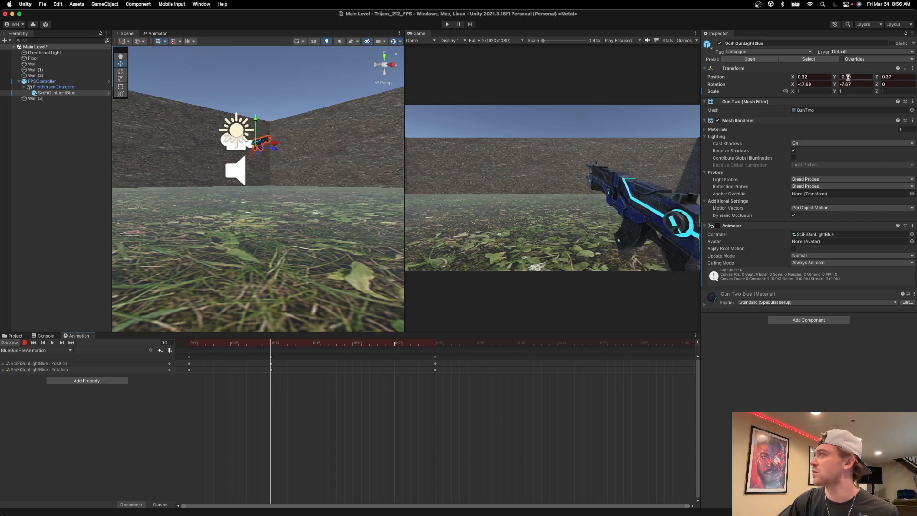
pyautogui.moveTo(837, 86); pyautogui.dragTo(743, 115)
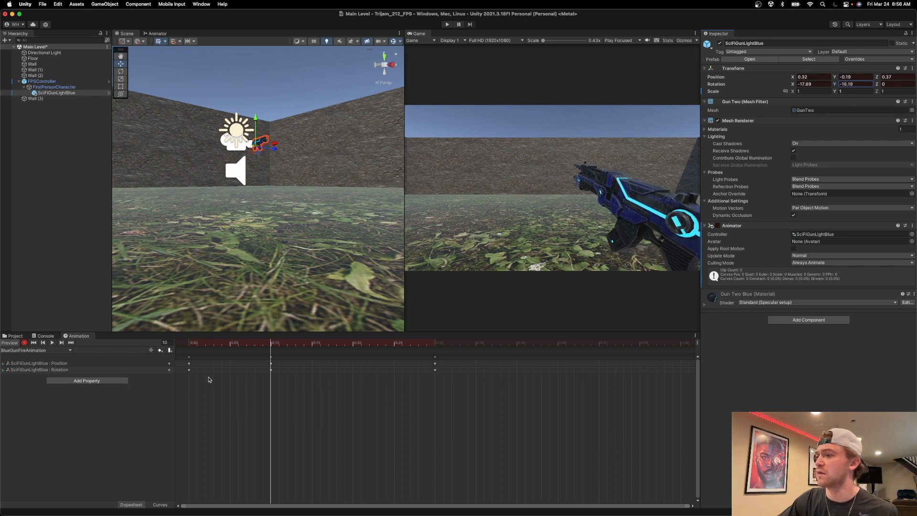
pyautogui.click(52, 342)
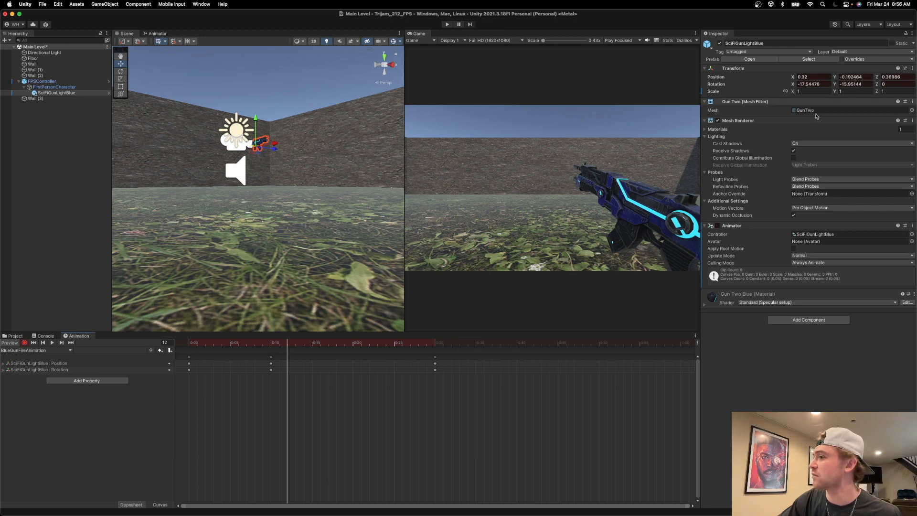
# Step: Set the gun's position Z to 0.29 at frame 10 and leave the clip by selecting the Directional Light
pyautogui.click(271, 343)
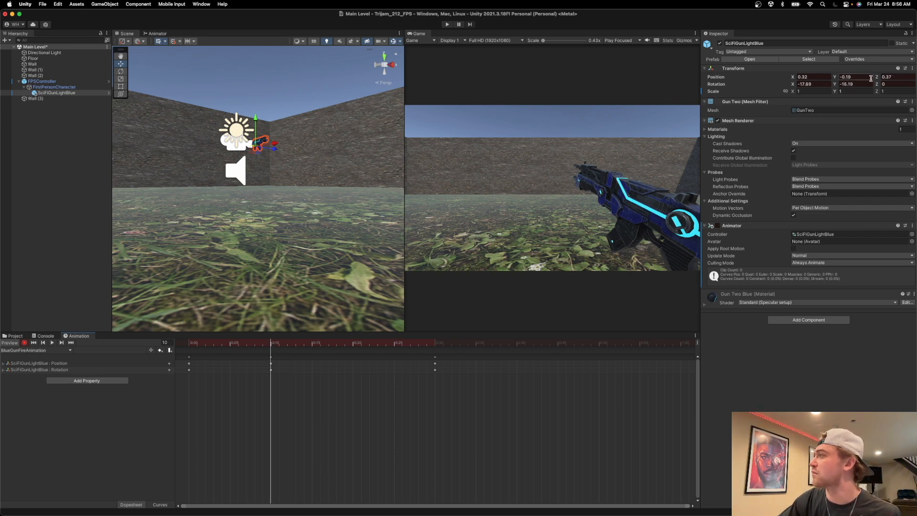
pyautogui.moveTo(876, 79); pyautogui.dragTo(877, 78)
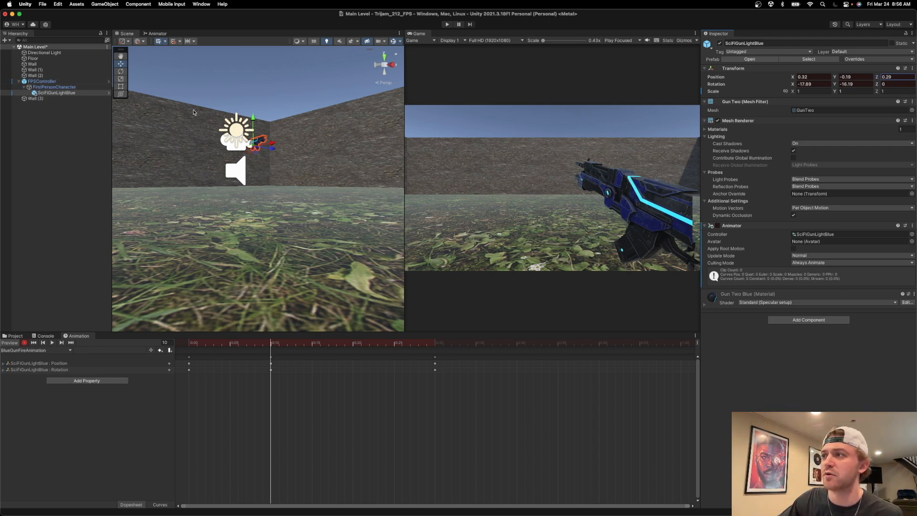
pyautogui.click(237, 146)
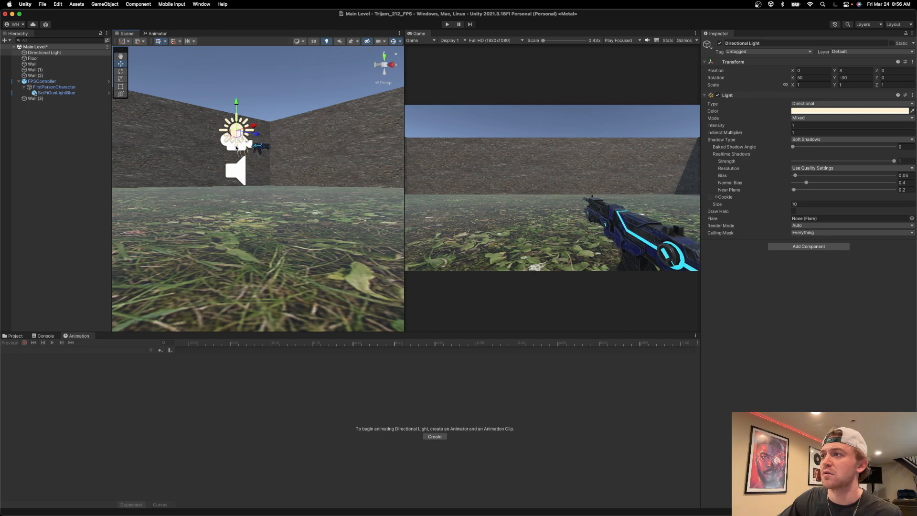
# Step: Select the FirstPersonCharacter camera and raise it to a Y position of about 0.838
pyautogui.click(248, 149)
pyautogui.click(242, 149)
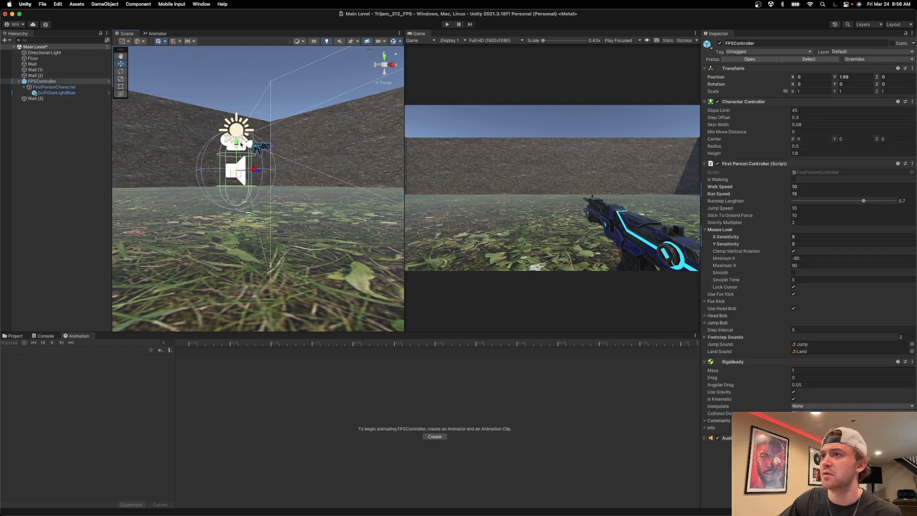
pyautogui.click(50, 88)
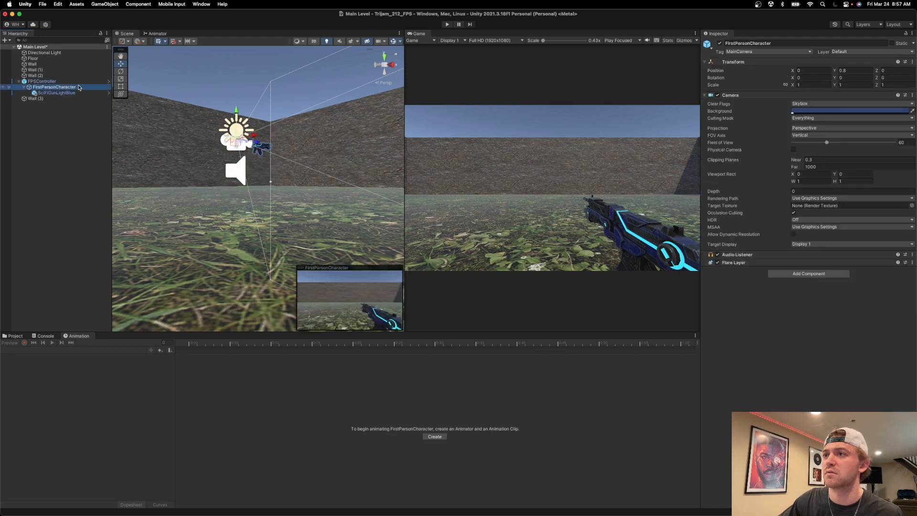
pyautogui.click(244, 149)
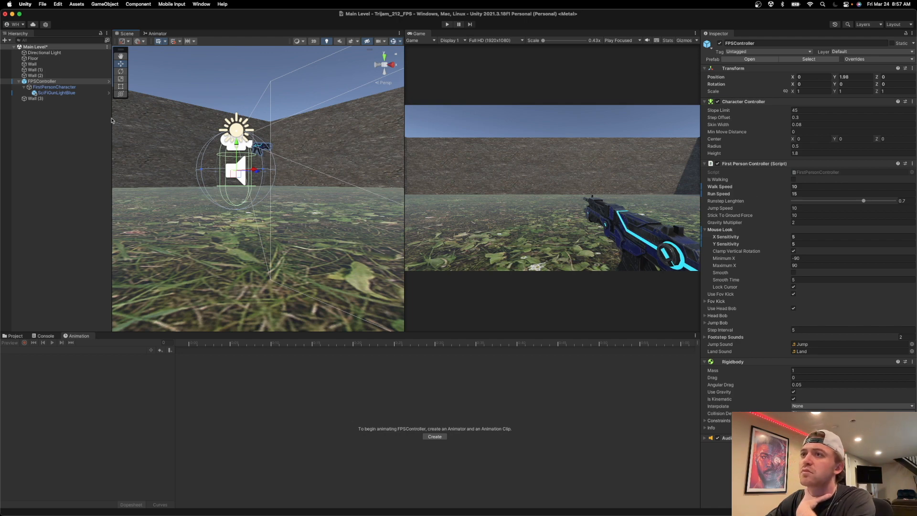
pyautogui.click(57, 87)
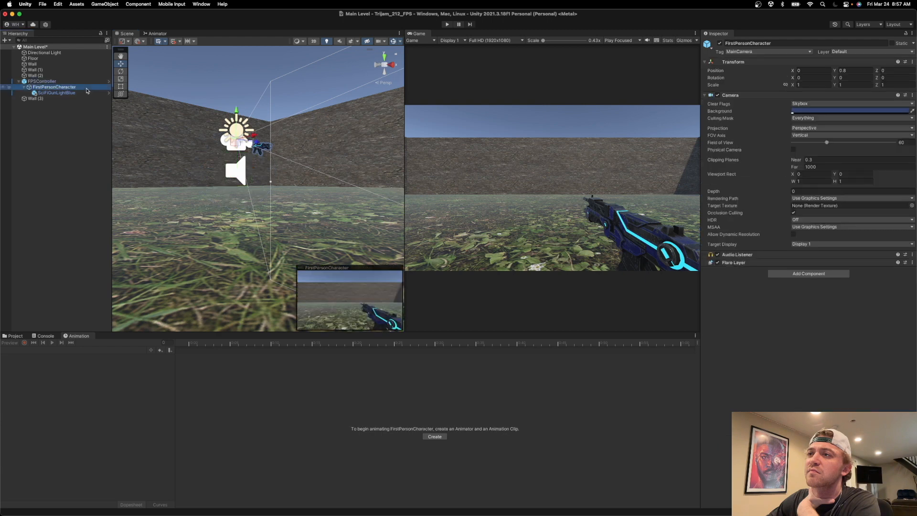
pyautogui.click(231, 151)
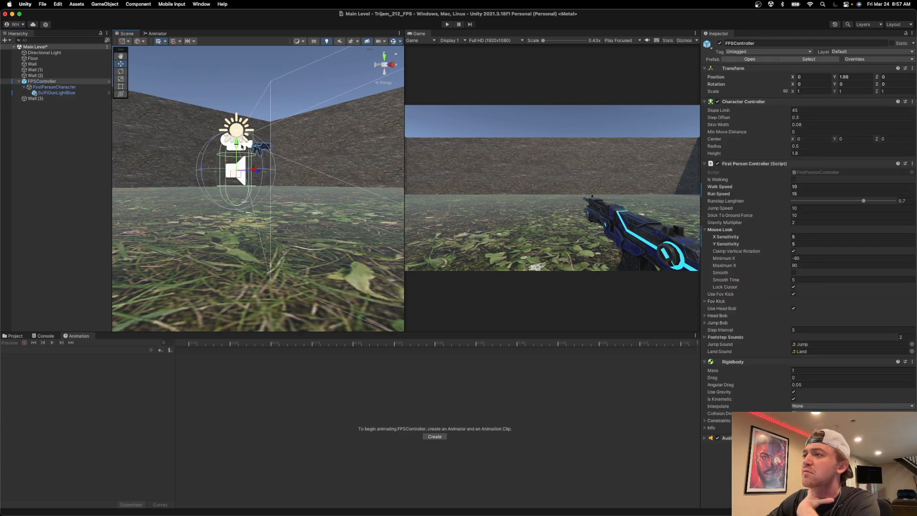
pyautogui.click(243, 146)
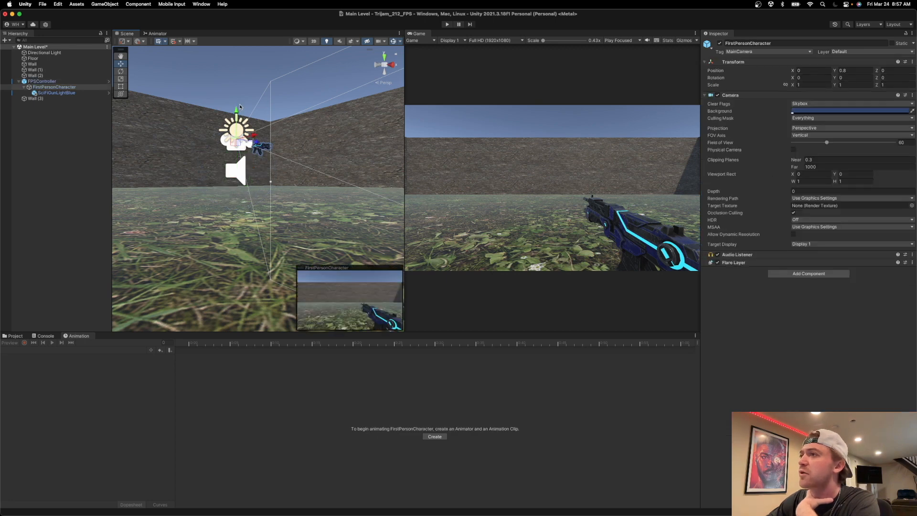
pyautogui.moveTo(236, 109)
pyautogui.mouseDown()
pyautogui.moveTo(237, 96)
pyautogui.moveTo(236, 110)
pyautogui.mouseUp()
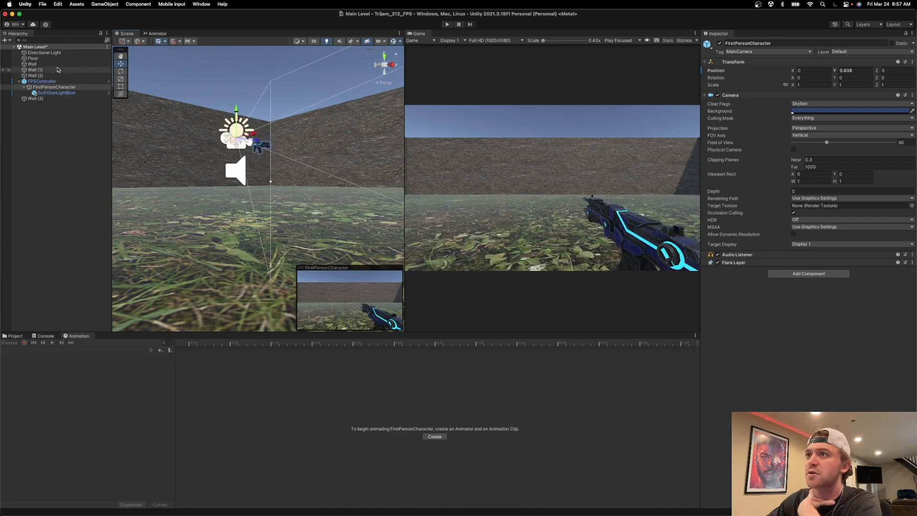
# Step: Select SciFiGunLightBlue and play back its BlueGunFireAnimation clip, stopping the preview partway through
pyautogui.click(64, 93)
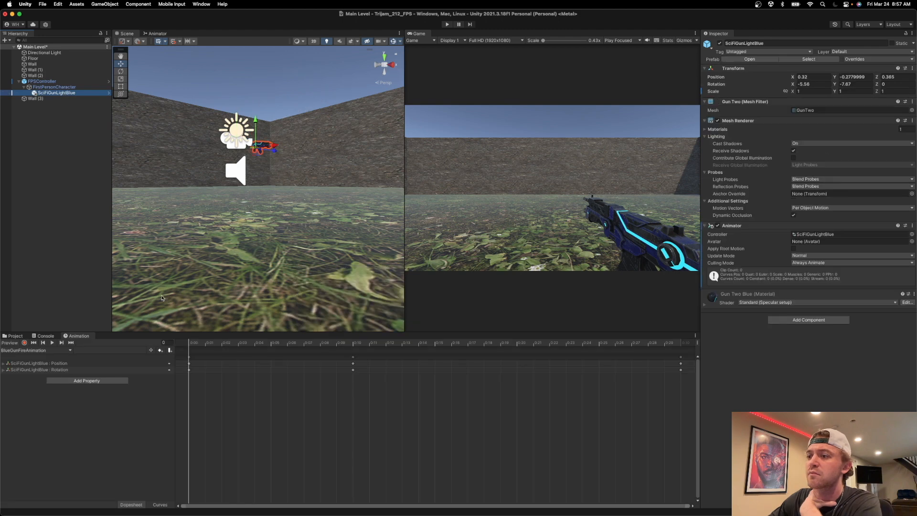
pyautogui.click(51, 343)
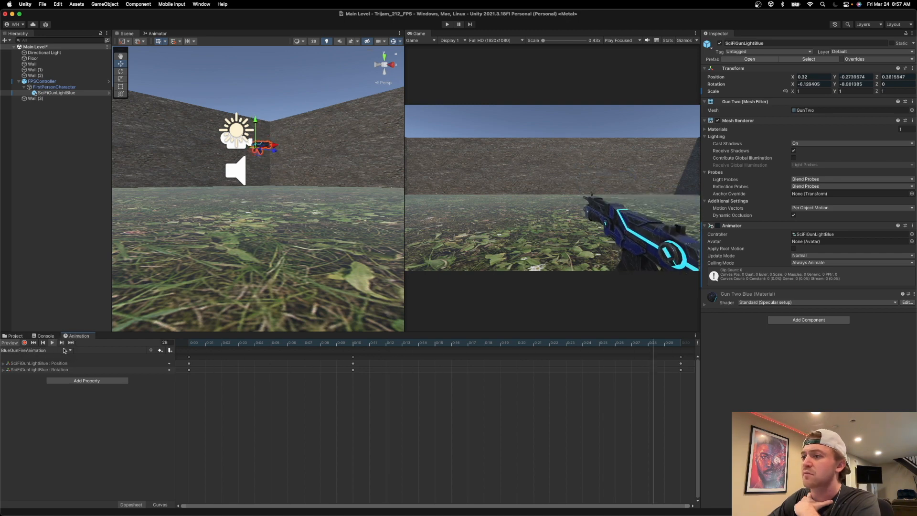
pyautogui.click(53, 344)
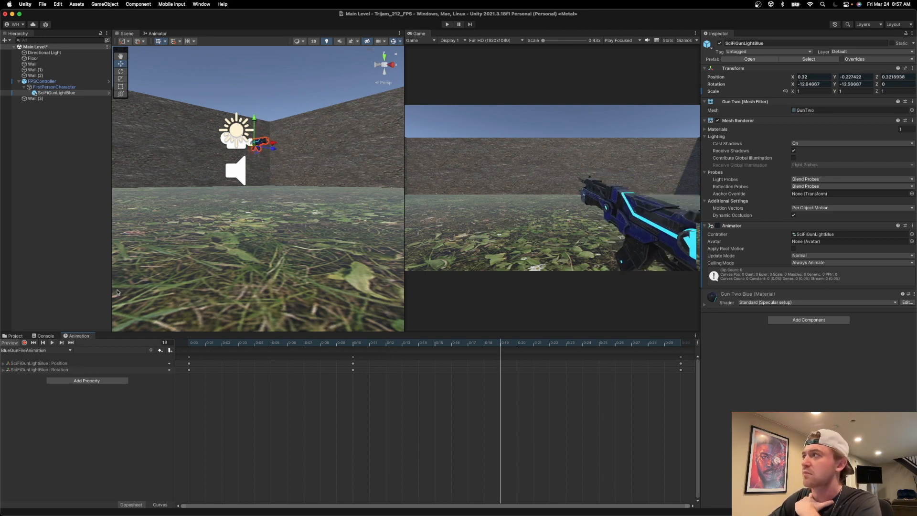
# Step: Try to run the game in play mode and display the error entries in the Console
pyautogui.click(448, 24)
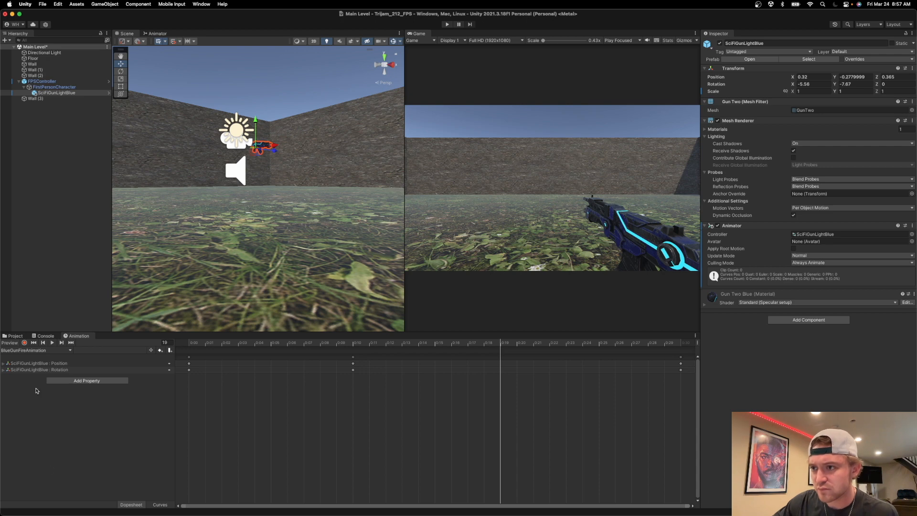
pyautogui.click(41, 337)
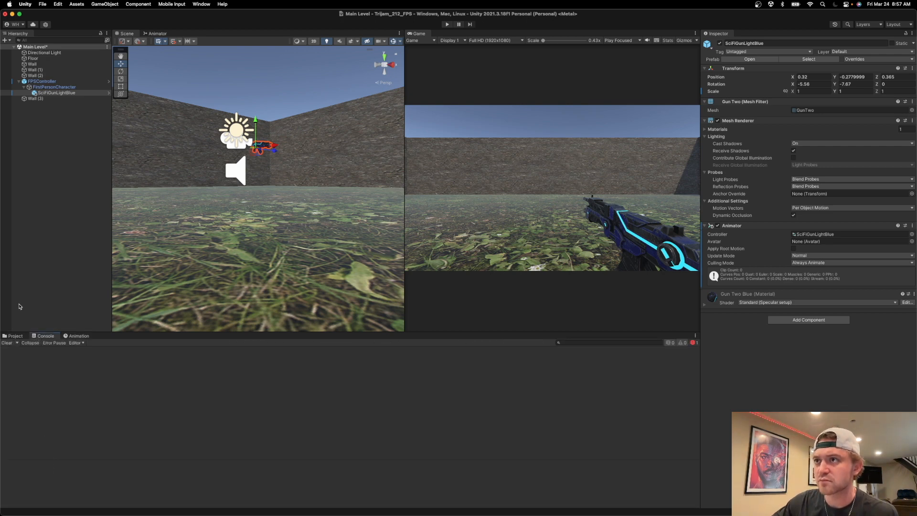
pyautogui.click(72, 337)
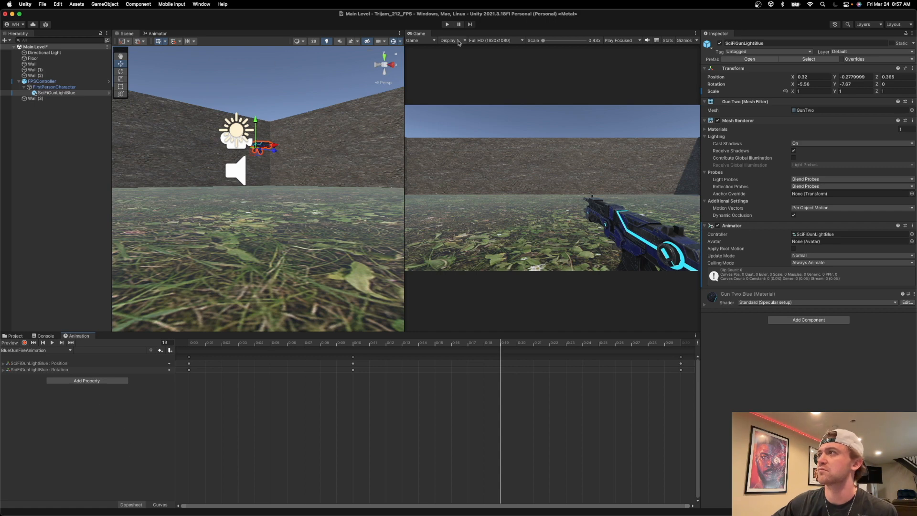
pyautogui.click(447, 25)
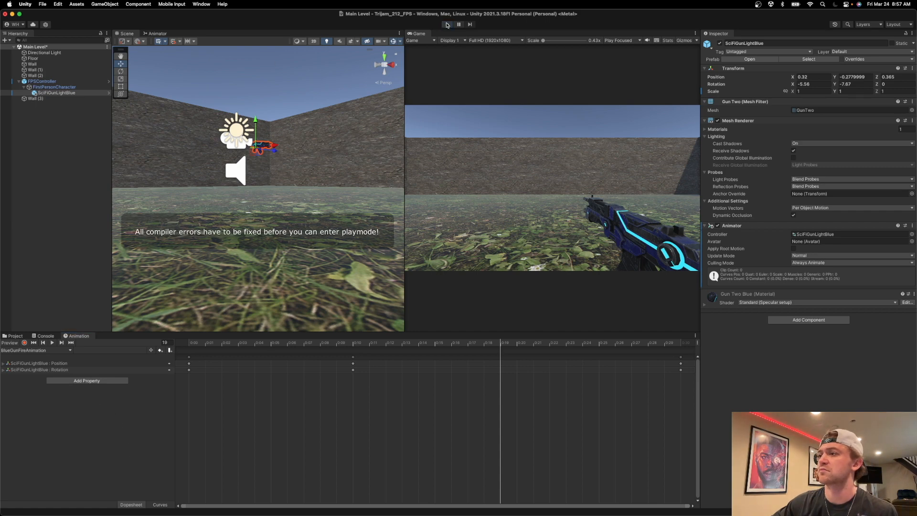
pyautogui.click(46, 337)
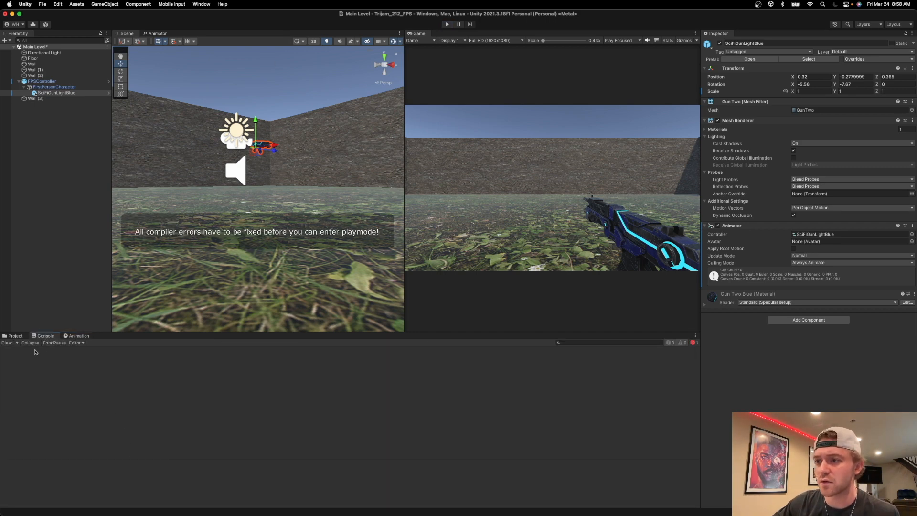
pyautogui.click(693, 342)
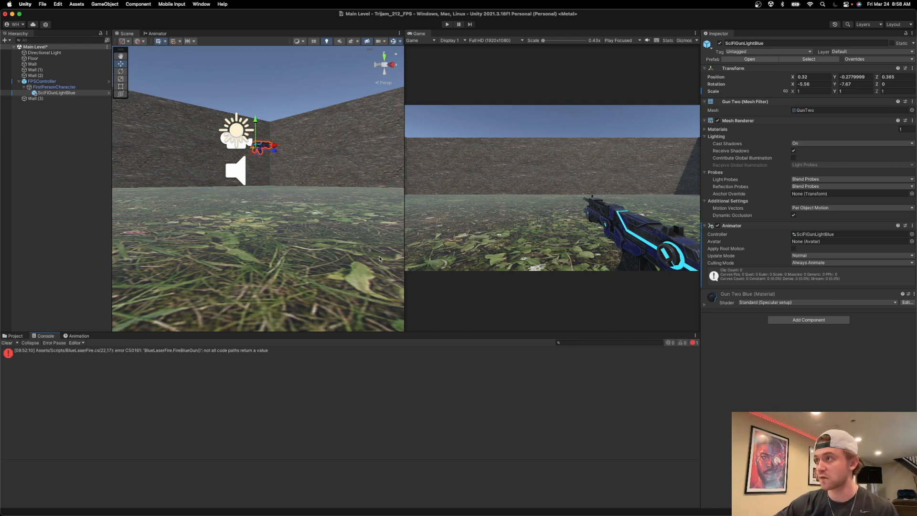
# Step: Switch to Visual Studio, add blueGun.GetComponent<Animator>(). below firing = true in FireBlueGun, and browse the Animator members
pyautogui.press('super+Tab')
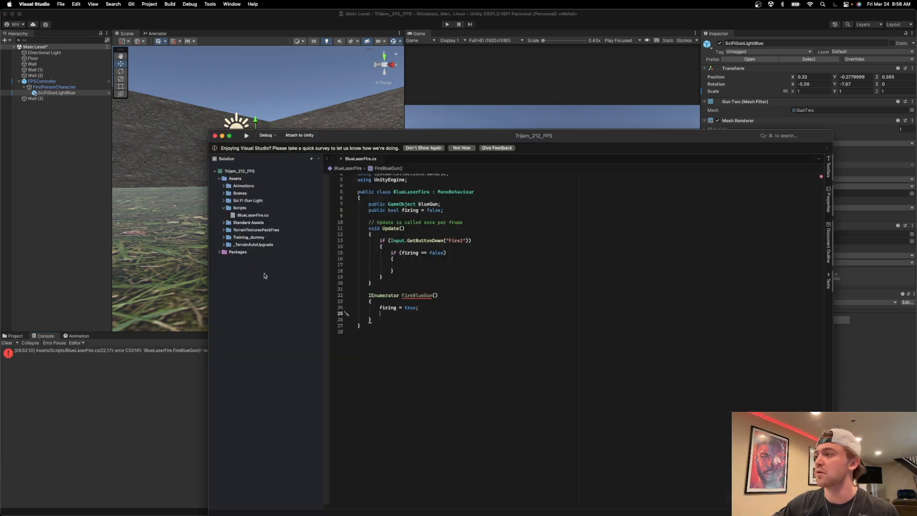
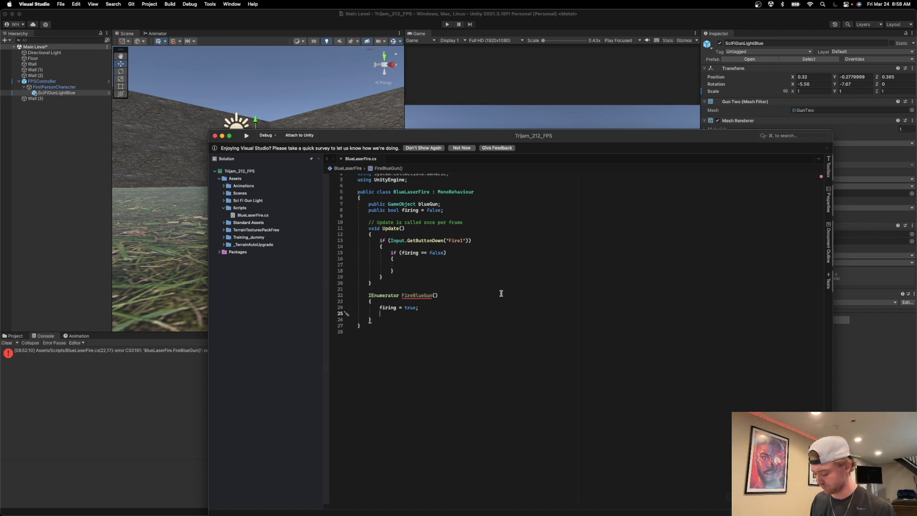
pyautogui.write('blueG')
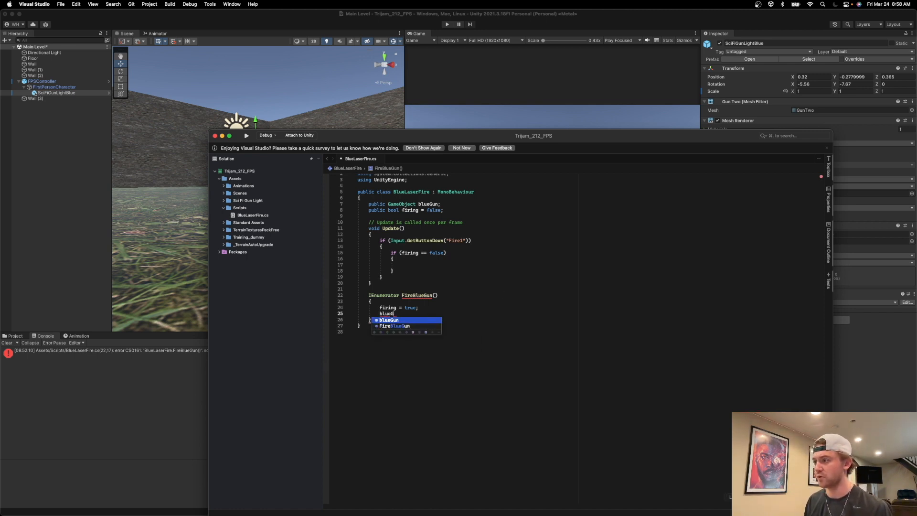
pyautogui.write('un.Get')
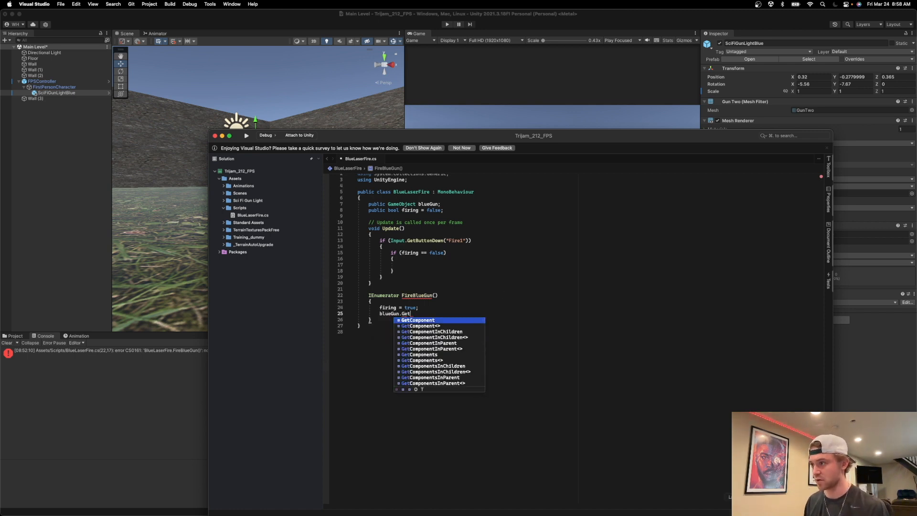
pyautogui.press('Return')
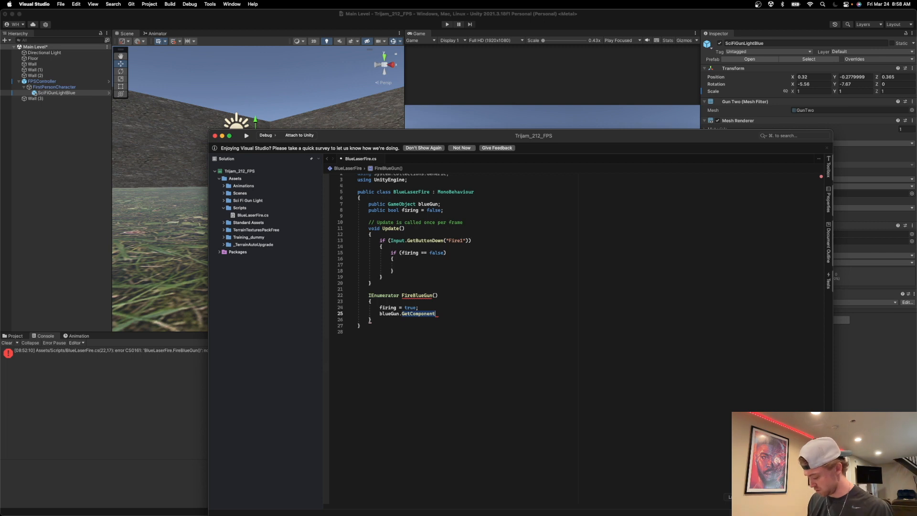
pyautogui.write('<Anim>')
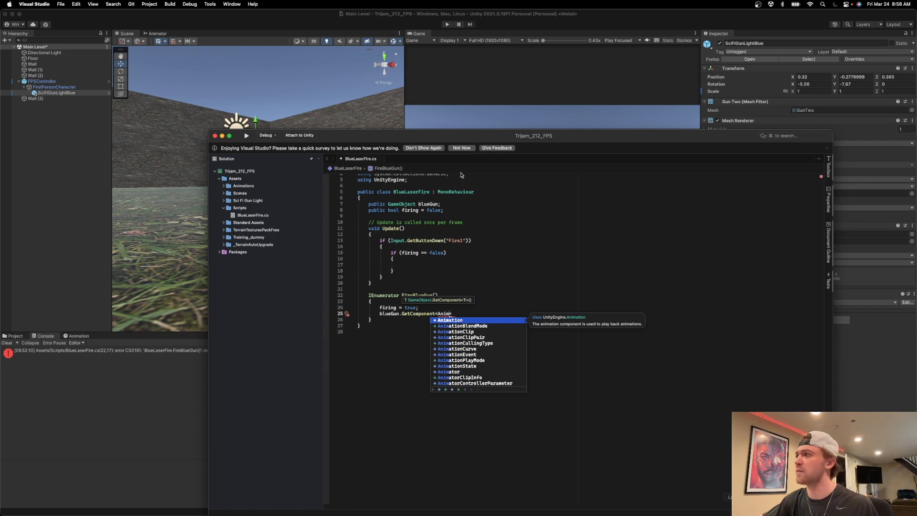
pyautogui.moveTo(504, 133); pyautogui.dragTo(425, 91)
pyautogui.click(378, 330)
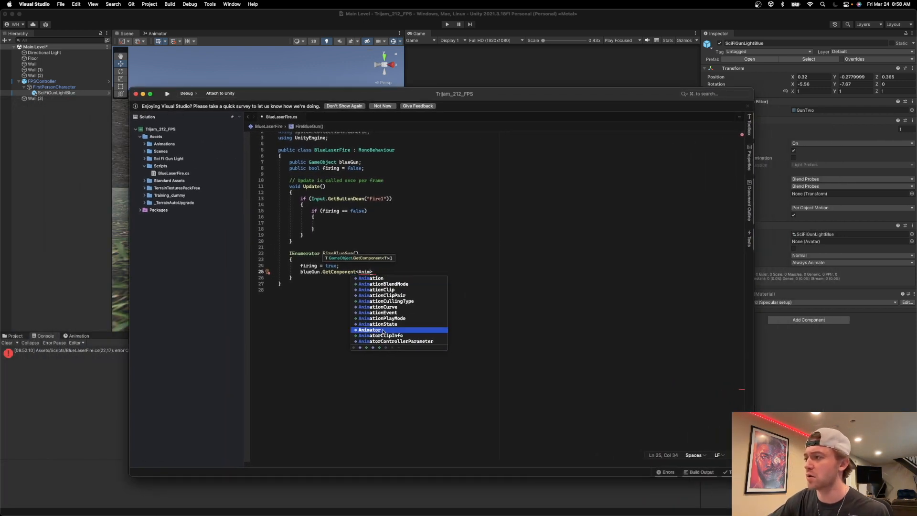
pyautogui.doubleClick(379, 330)
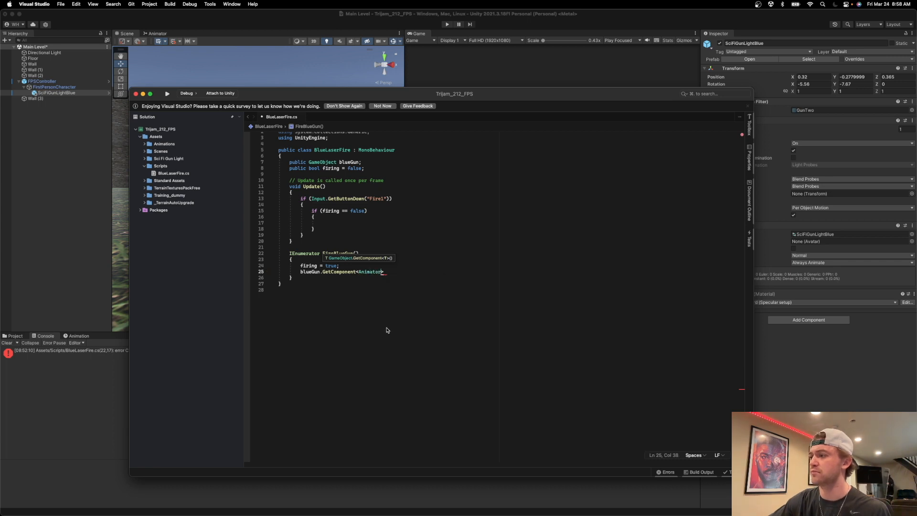
pyautogui.write('>')
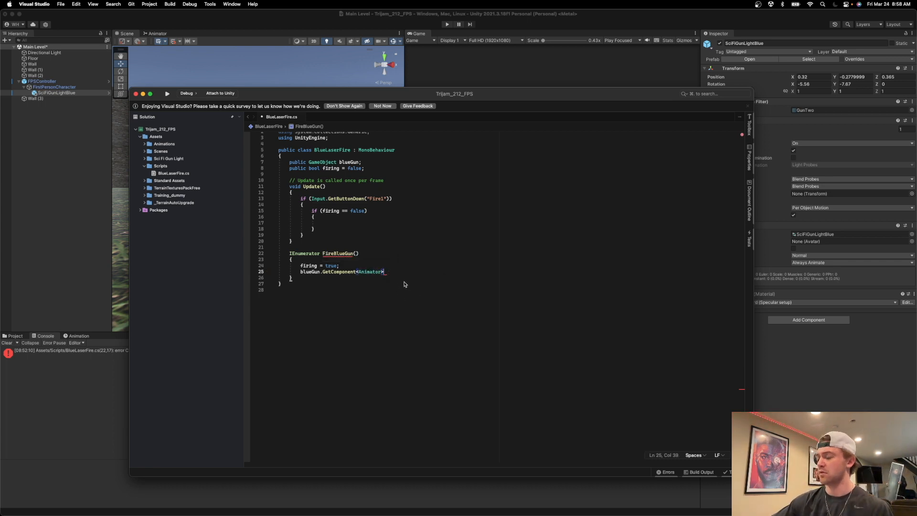
pyautogui.write('()')
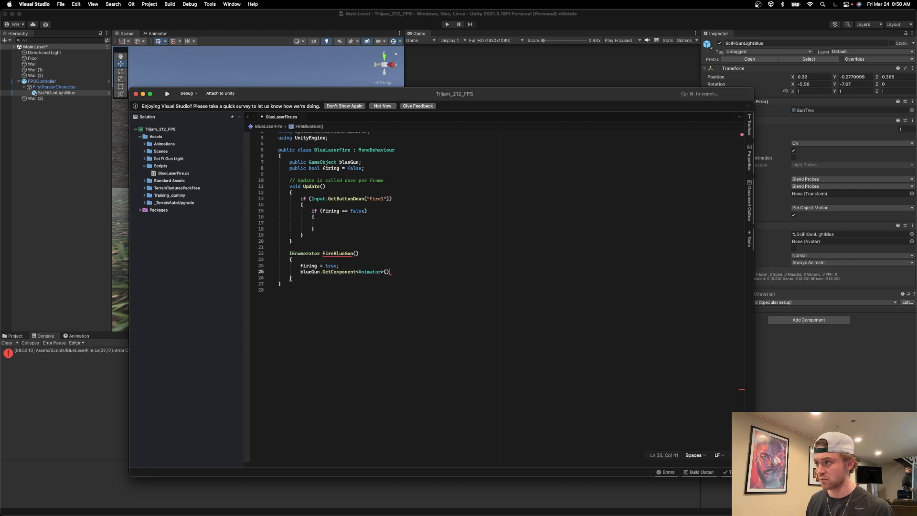
pyautogui.write('.')
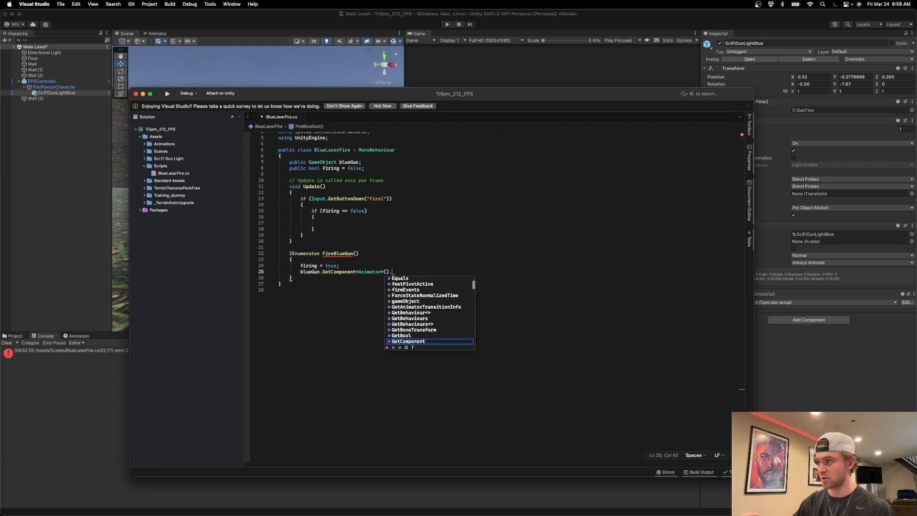
pyautogui.scroll(-3, 426, 303)
pyautogui.scroll(-12, 427, 304)
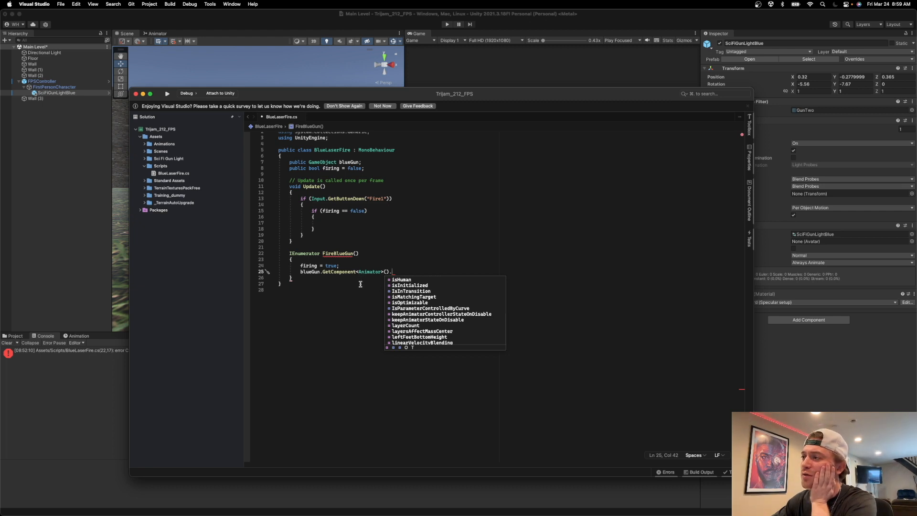
# Step: Switch back to Unity and create an empty state in the gun's Animator graph, below BlueGunFireAnimation
pyautogui.click(238, 14)
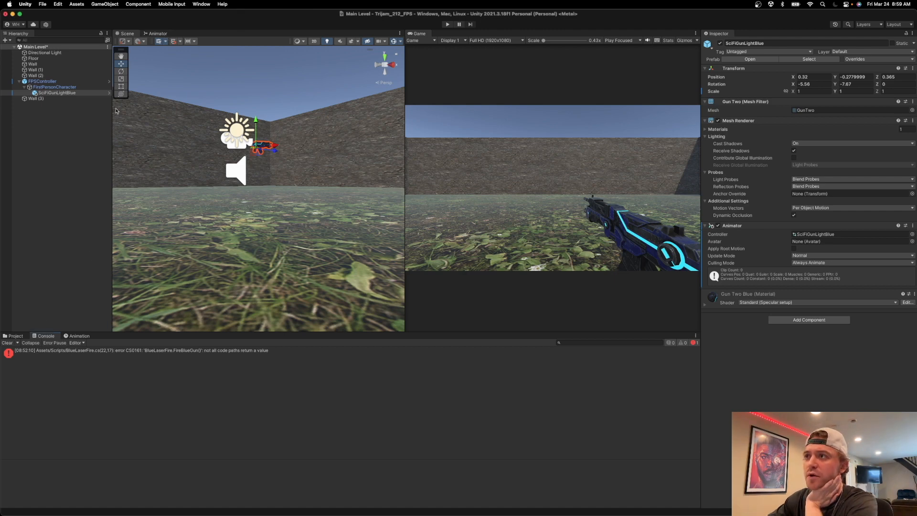
pyautogui.click(157, 33)
pyautogui.moveTo(336, 52); pyautogui.dragTo(348, 57)
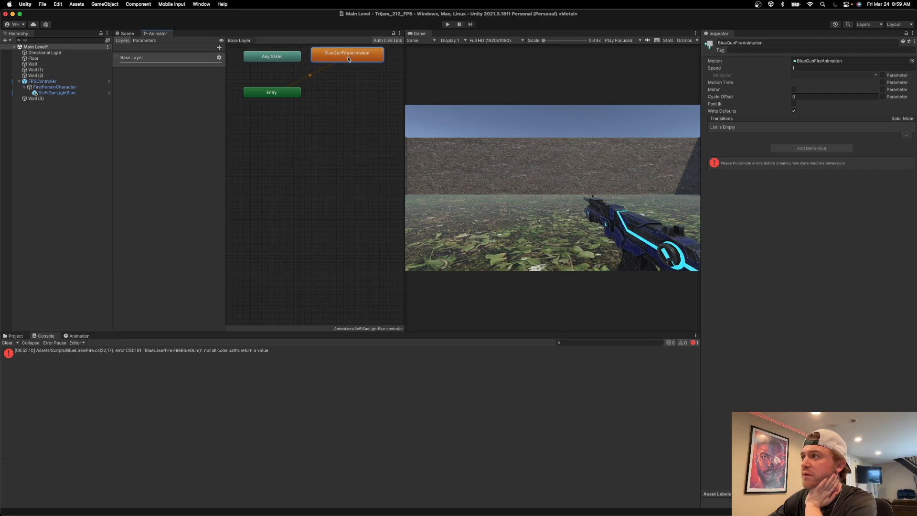
pyautogui.rightClick(337, 90)
pyautogui.moveTo(358, 90)
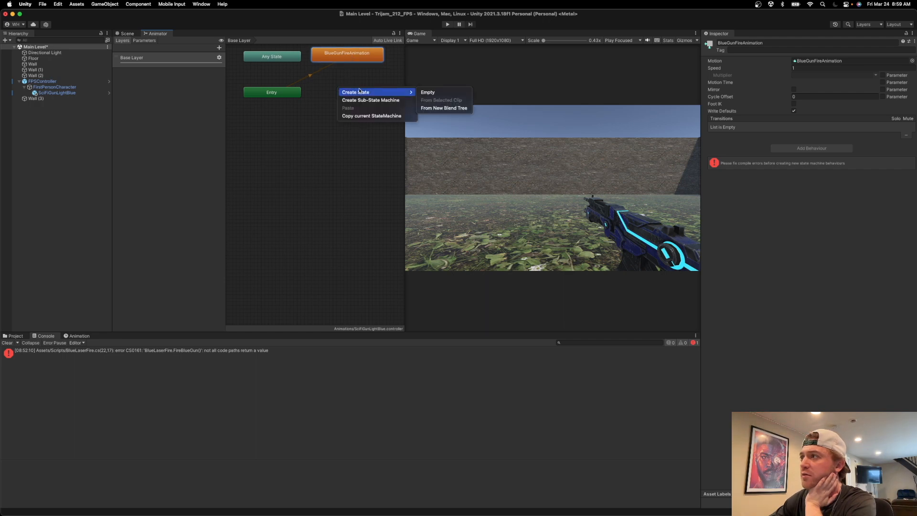
pyautogui.click(427, 92)
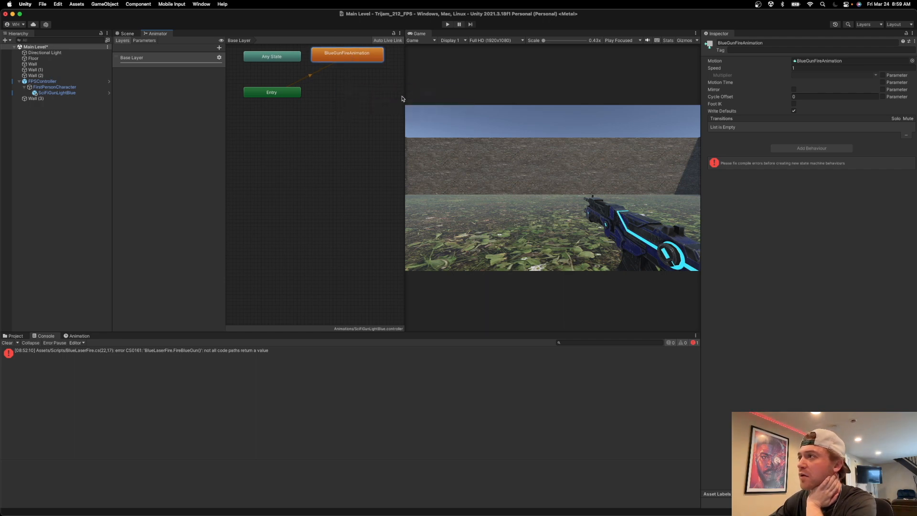
# Step: Rename the empty Animator state to NewState and align it directly beneath BlueGunFireAnimation
pyautogui.click(362, 91)
pyautogui.click(729, 42)
pyautogui.press('Left')
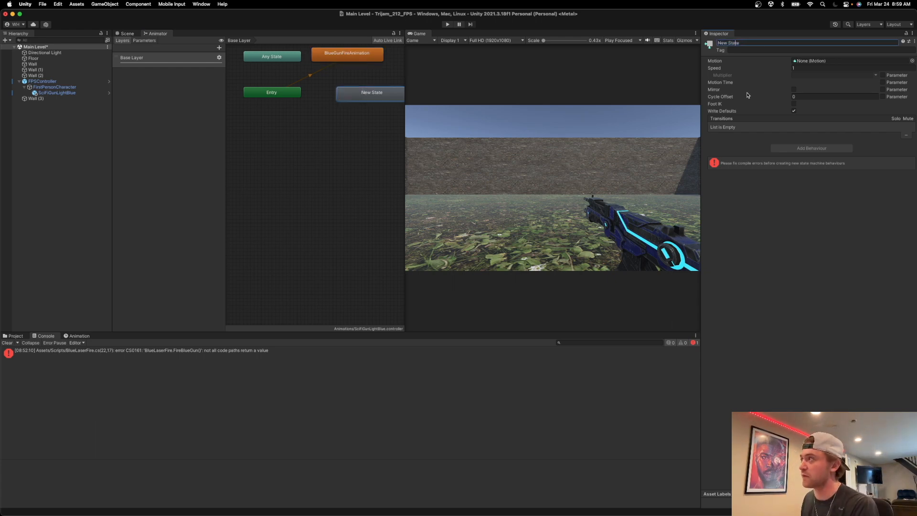
pyautogui.press('BackSpace')
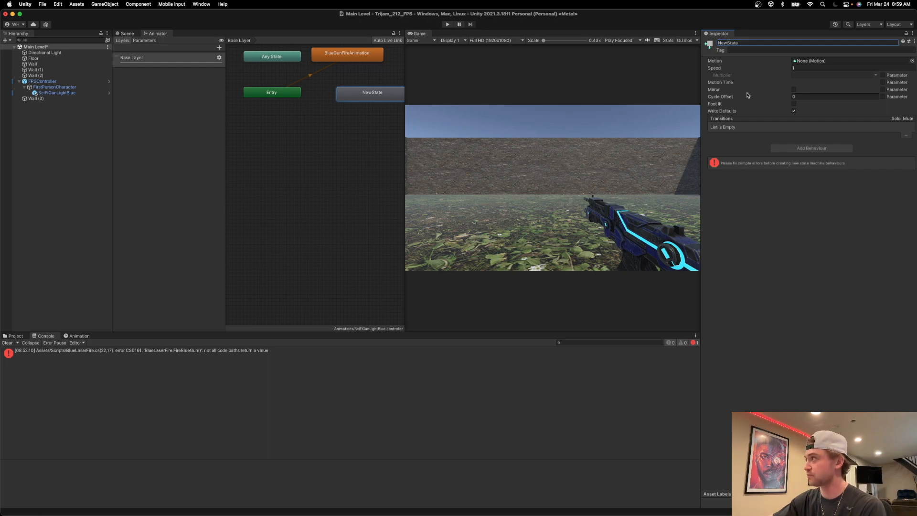
pyautogui.moveTo(367, 99); pyautogui.dragTo(342, 96)
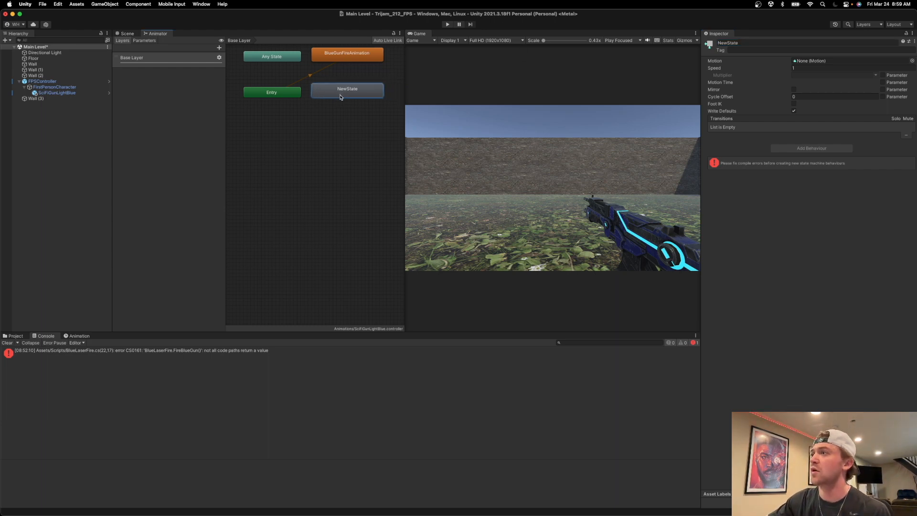
# Step: Make NewState the default state of the gun's Animator layer and switch to Visual Studio
pyautogui.rightClick(342, 96)
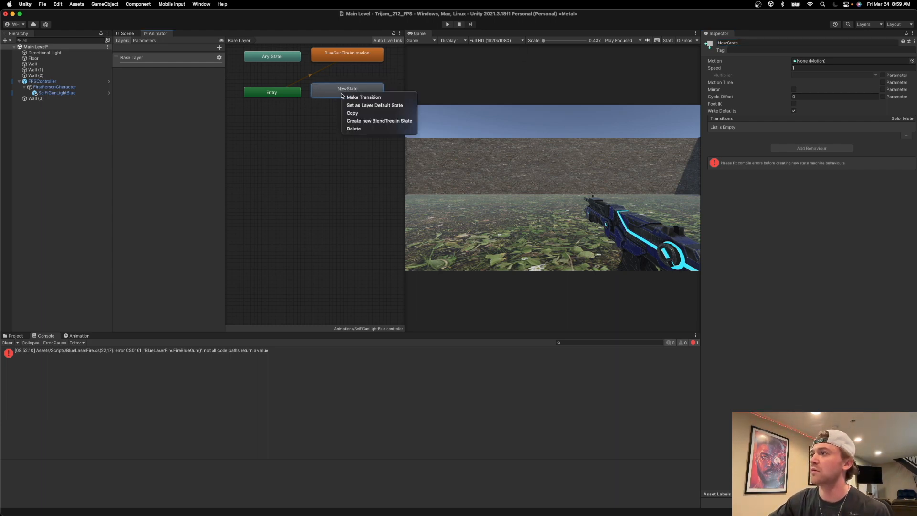
pyautogui.click(376, 105)
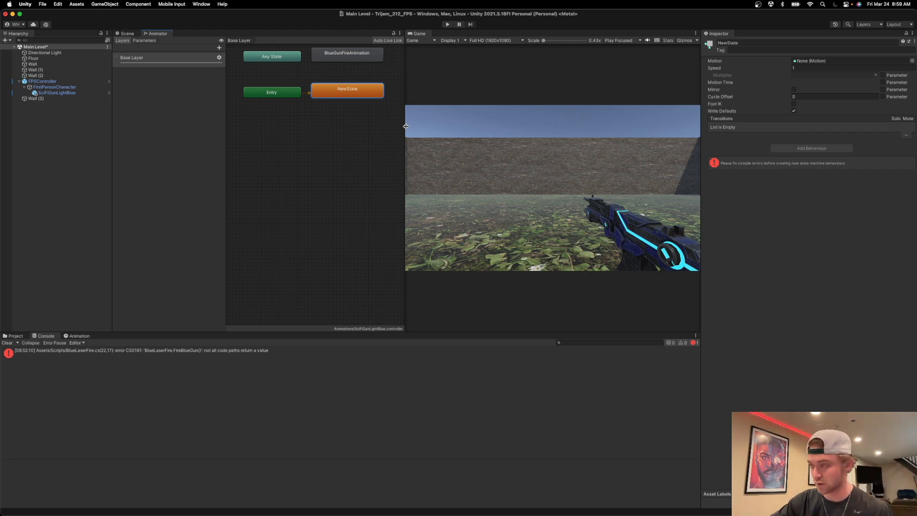
pyautogui.press('super+Tab')
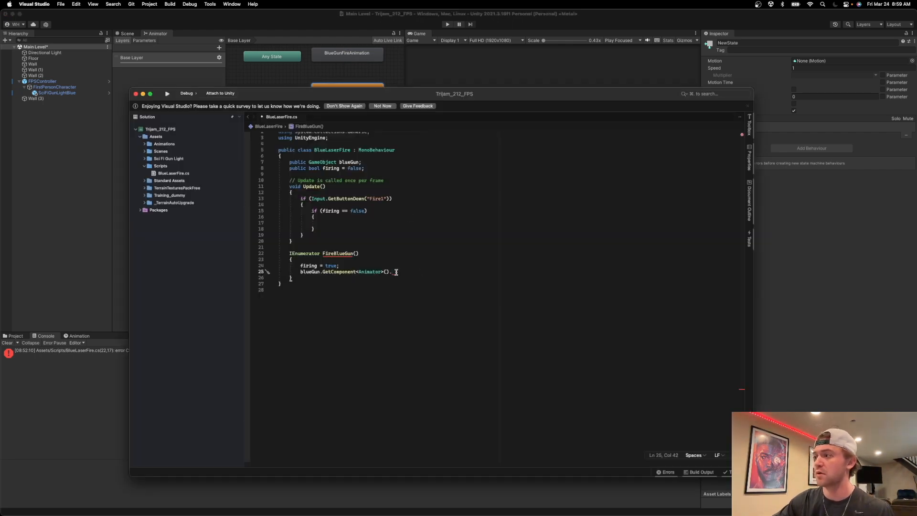
# Step: Reposition the code window to reveal the Animator states and complete the Animator line in FireBlueGun with Play(BlueGunFireAnimation);
pyautogui.moveTo(432, 93); pyautogui.dragTo(425, 110)
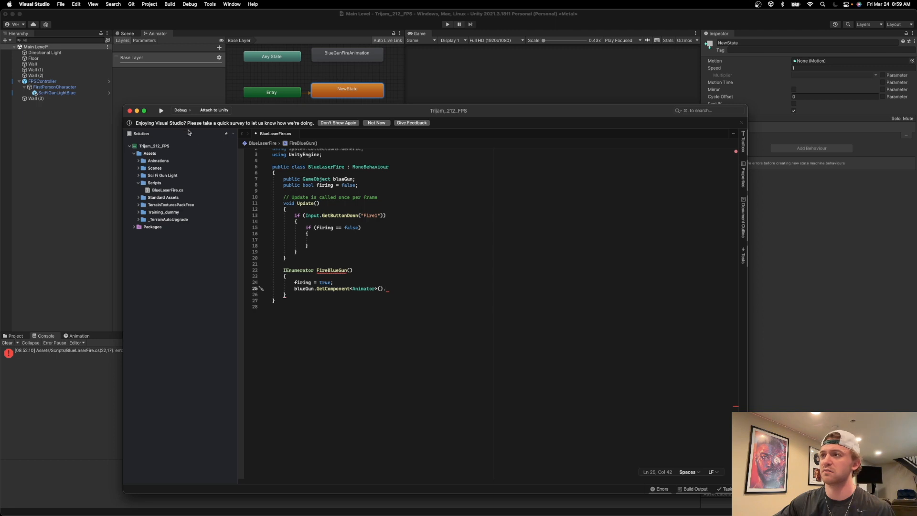
pyautogui.moveTo(269, 114); pyautogui.dragTo(239, 98)
pyautogui.write('Play')
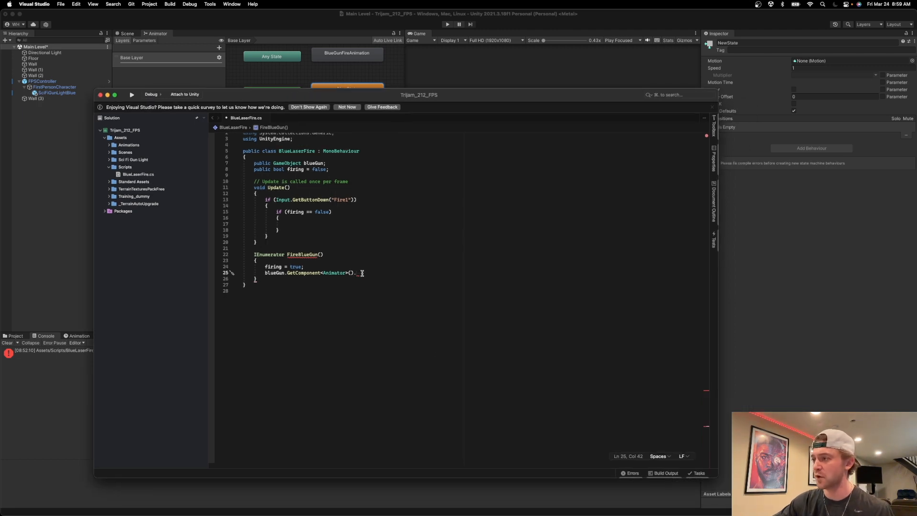
pyautogui.write('(')
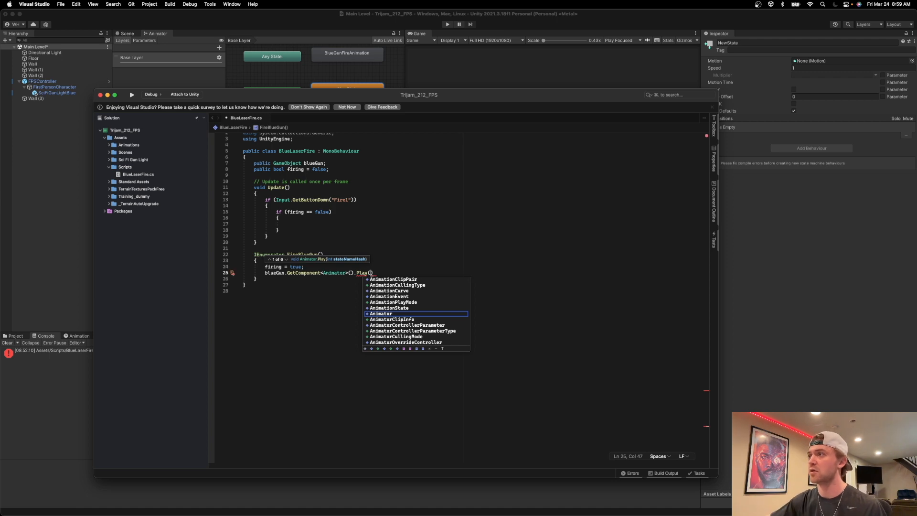
pyautogui.moveTo(350, 94); pyautogui.dragTo(367, 118)
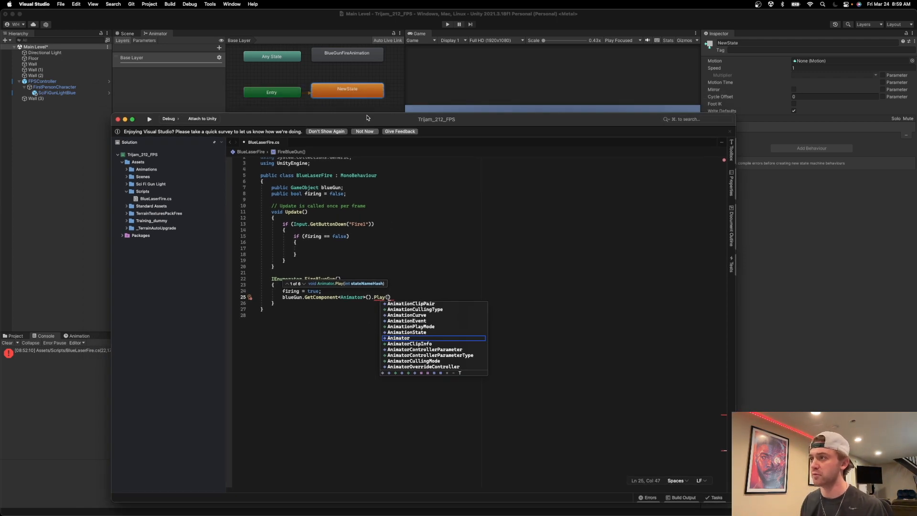
pyautogui.write('Blue')
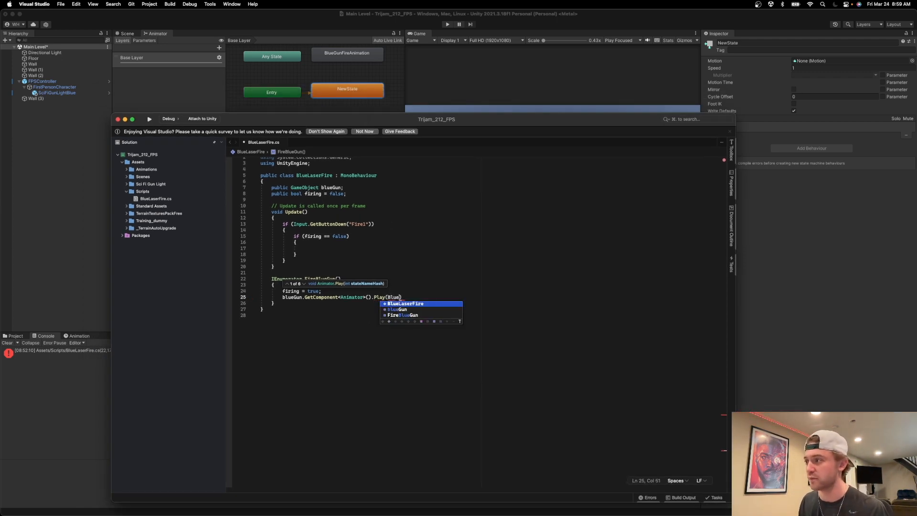
pyautogui.write('GunFireAnimation')
pyautogui.press('Escape')
pyautogui.write('"')
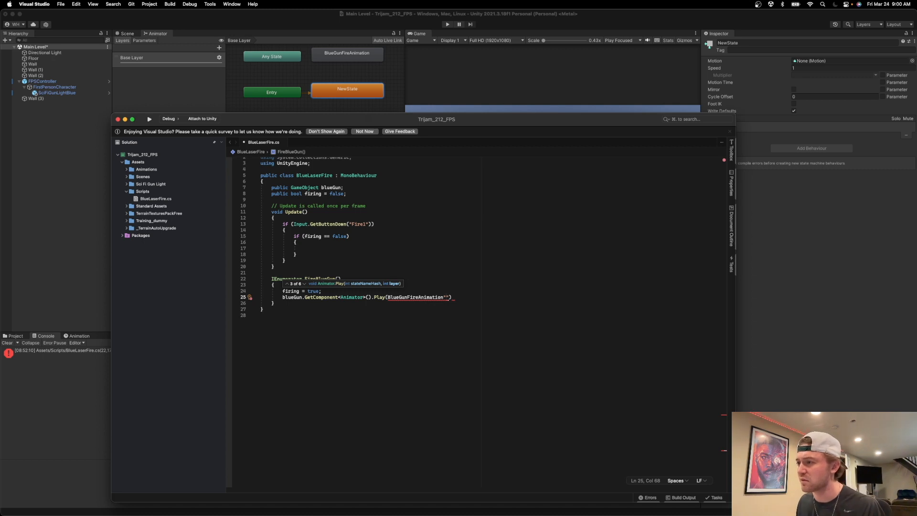
pyautogui.press('BackSpace')
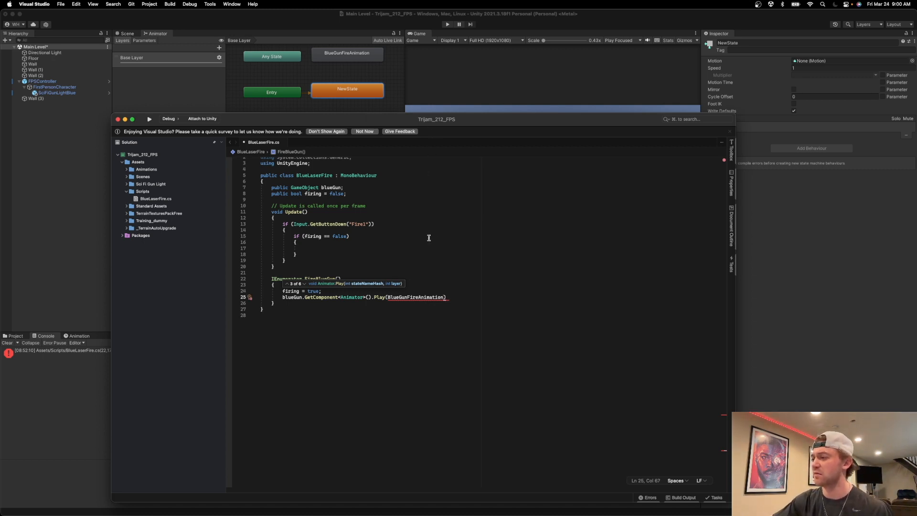
pyautogui.write(')')
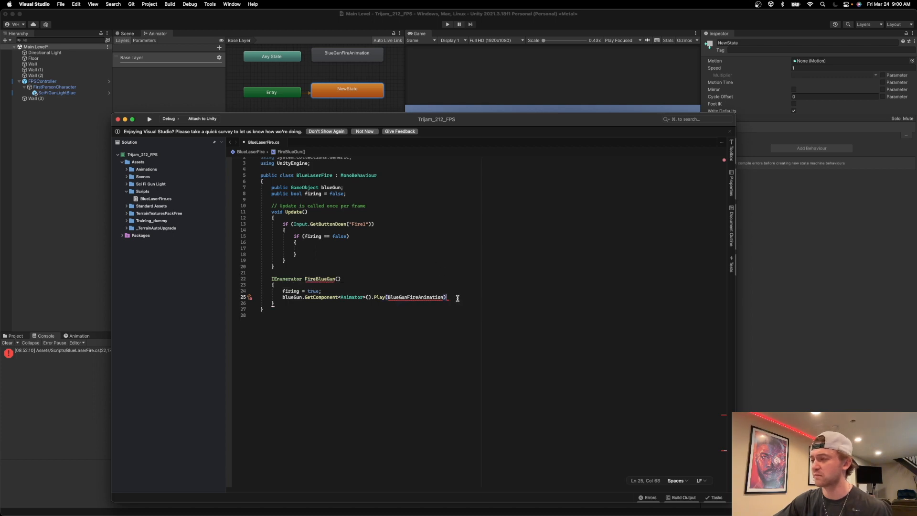
pyautogui.write(';')
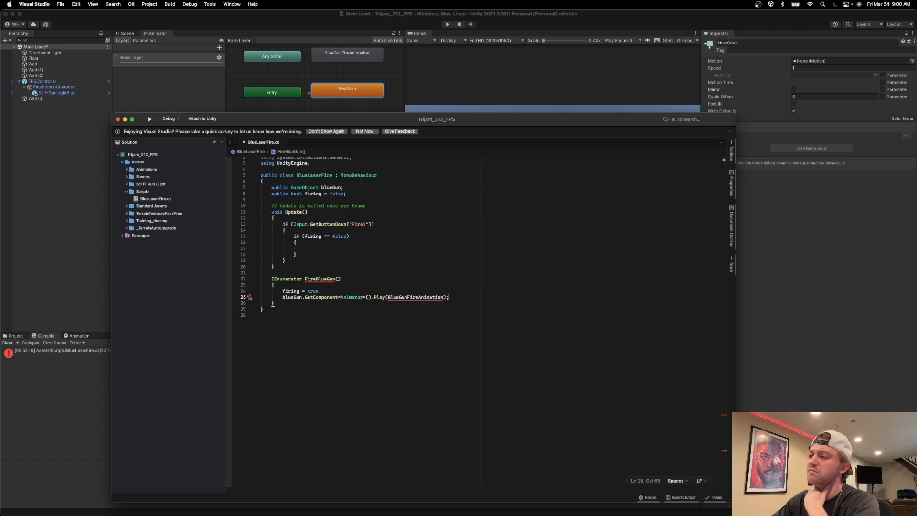
# Step: Enclose the BlueGunFireAnimation argument of the Play call in double quotes
pyautogui.click(387, 298)
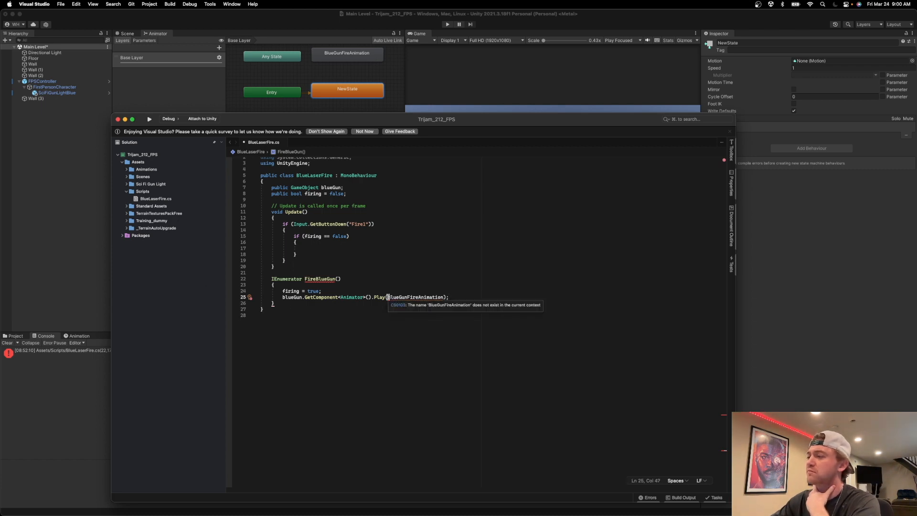
pyautogui.write('"')
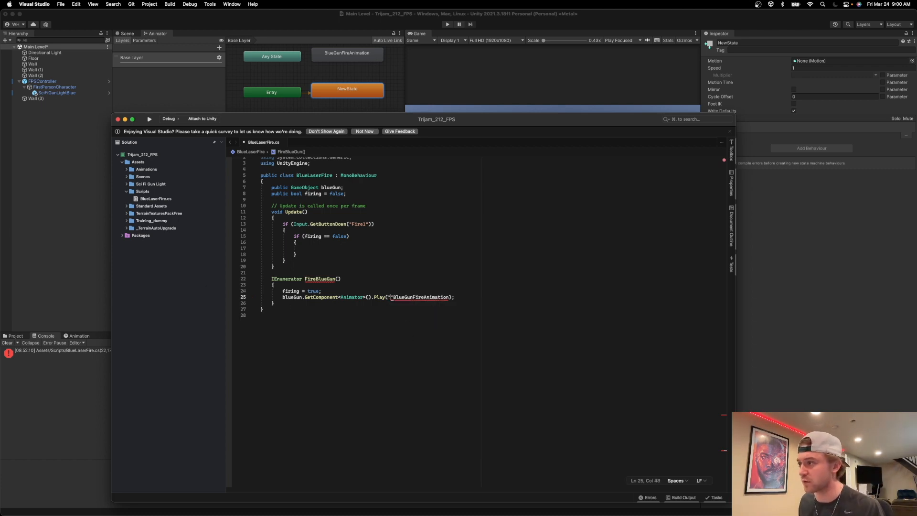
pyautogui.press('Right')
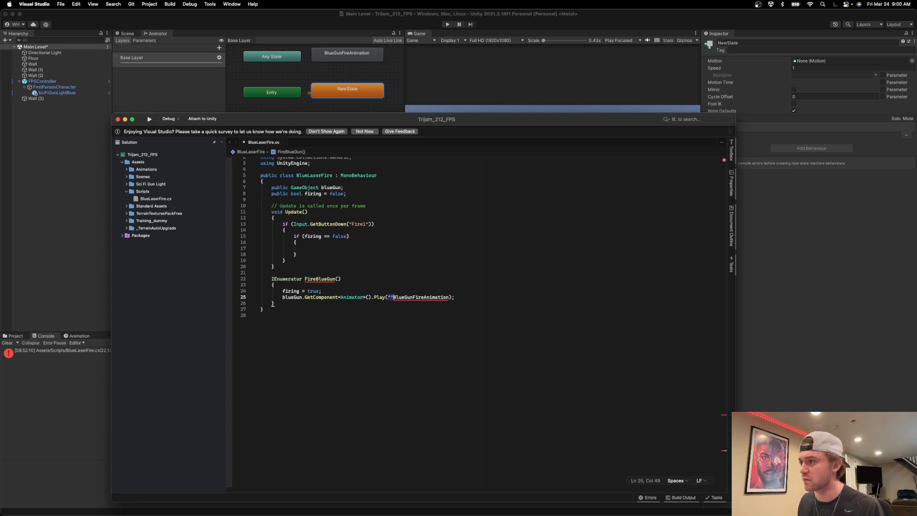
pyautogui.press('BackSpace')
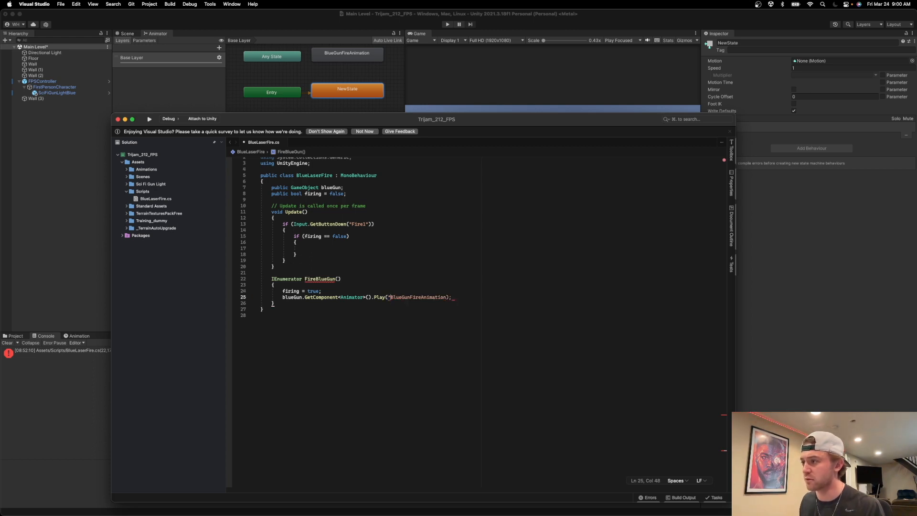
pyautogui.write('BlueGunFireAnimation"')
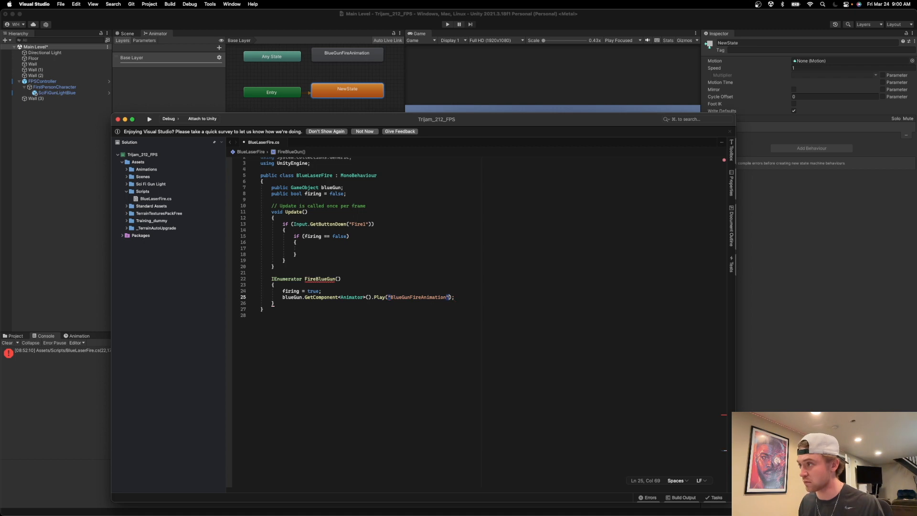
pyautogui.press('Right')
pyautogui.press('Right')
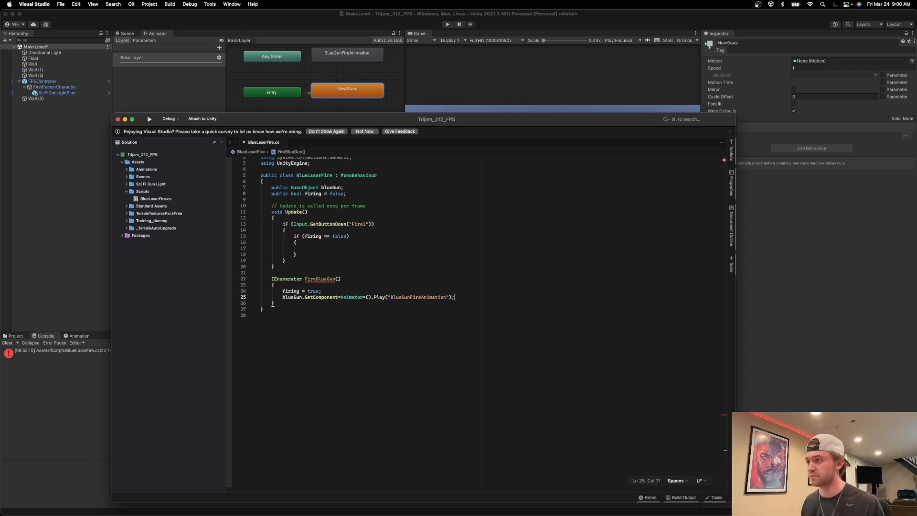
# Step: Start a yield return new statement on the line below the Play call in FireBlueGun
pyautogui.press('Return')
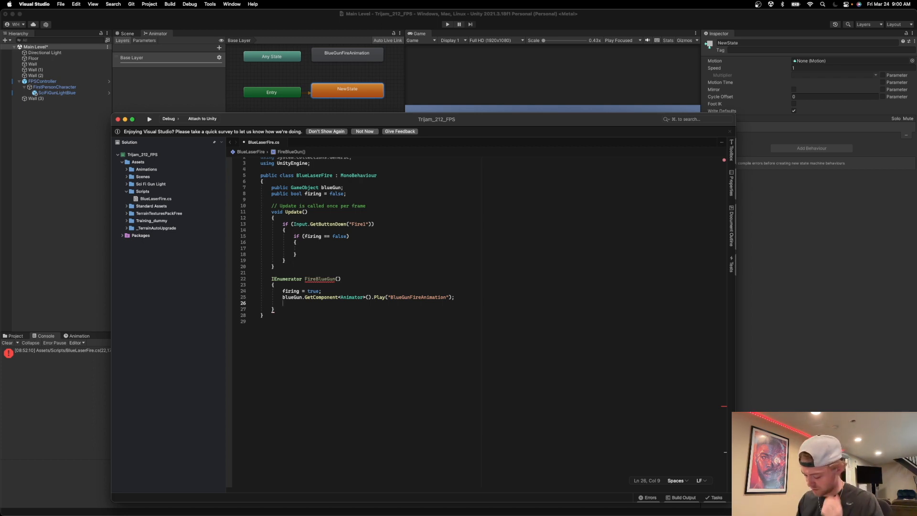
pyautogui.write('yield return')
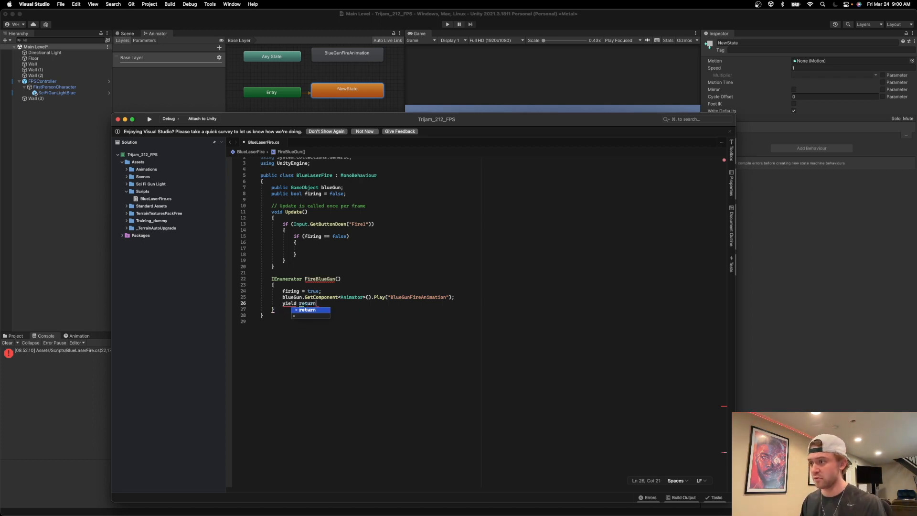
pyautogui.write(' new')
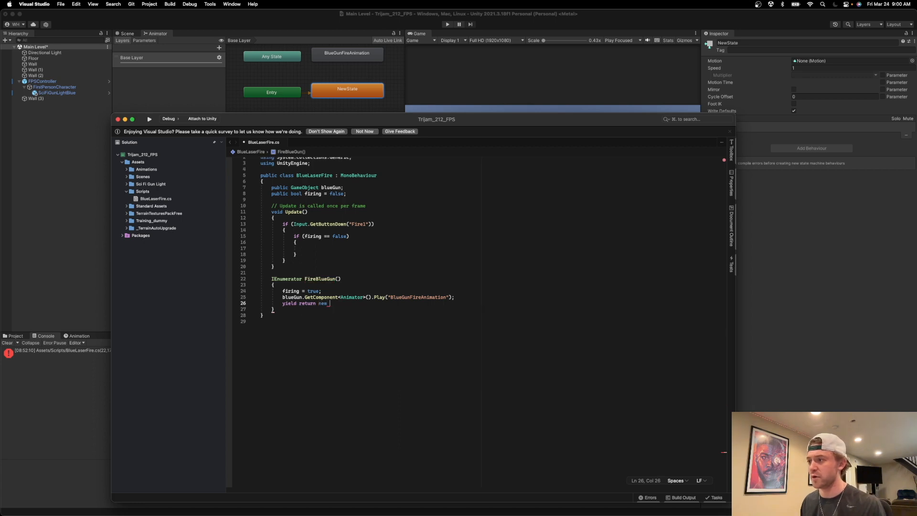
# Step: Switch to Unity and check the length of BlueGunFireAnimation on the Animation timeline
pyautogui.click(85, 336)
pyautogui.scroll(-2, 496, 379)
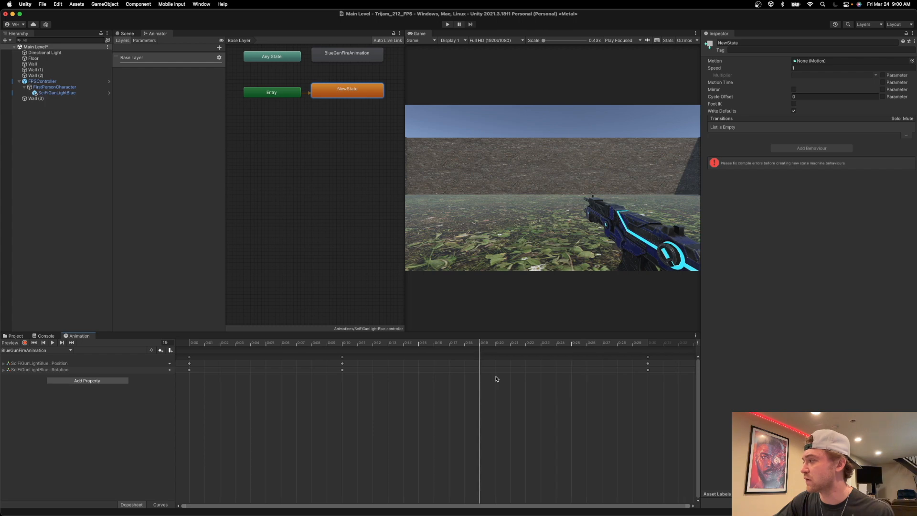
pyautogui.scroll(-2, 495, 377)
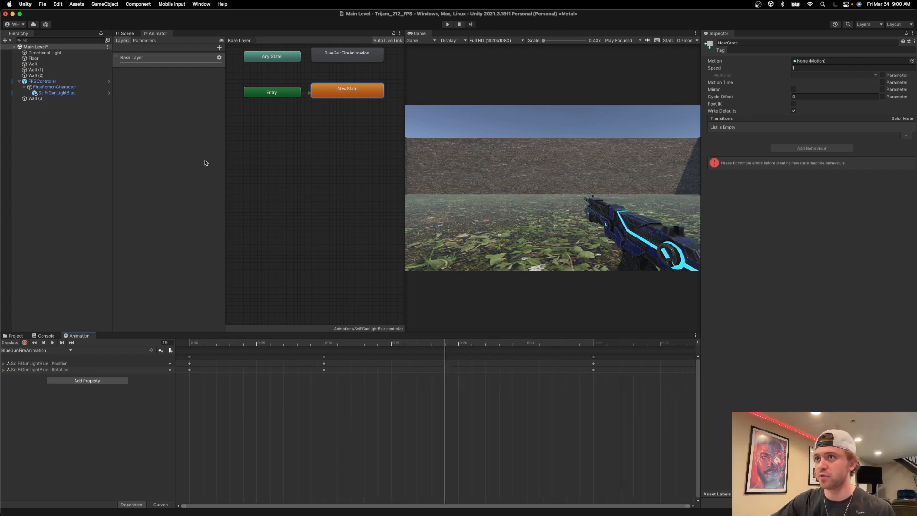
# Step: Switch back to Visual Studio and complete the yield return new statement with WaitForSeconds(0.6f);
pyautogui.press('super+Tab')
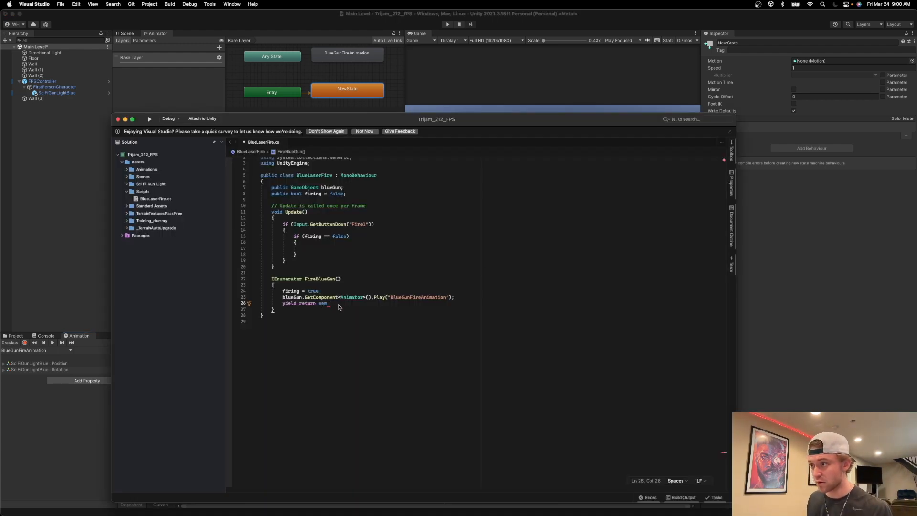
pyautogui.write('wait')
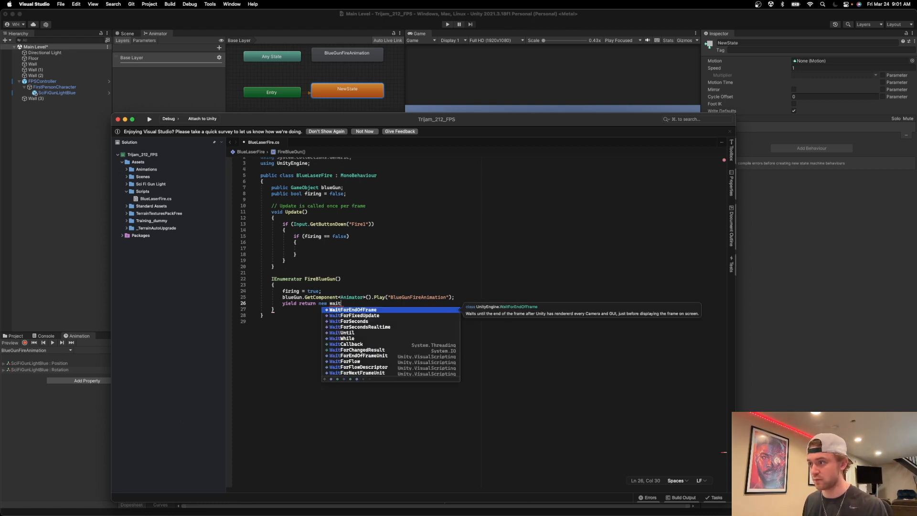
pyautogui.press('Down')
pyautogui.press('Down')
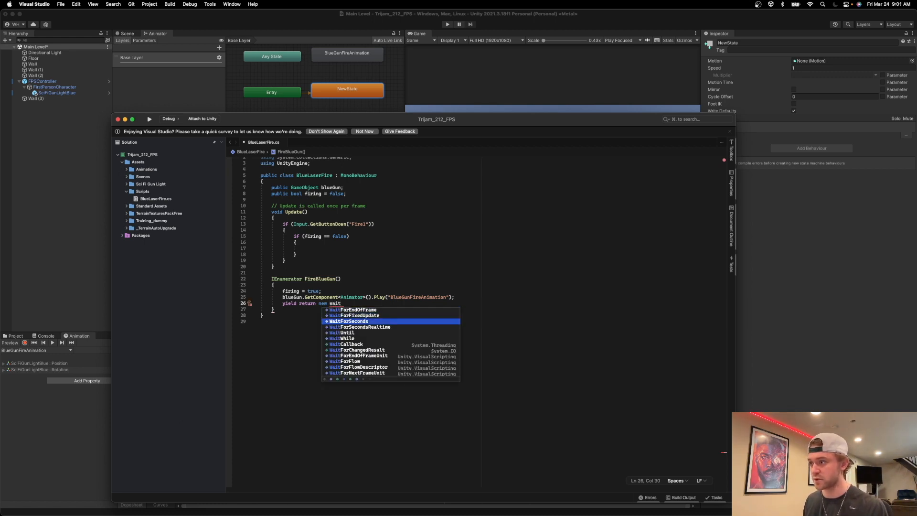
pyautogui.press('Return')
pyautogui.write('(')
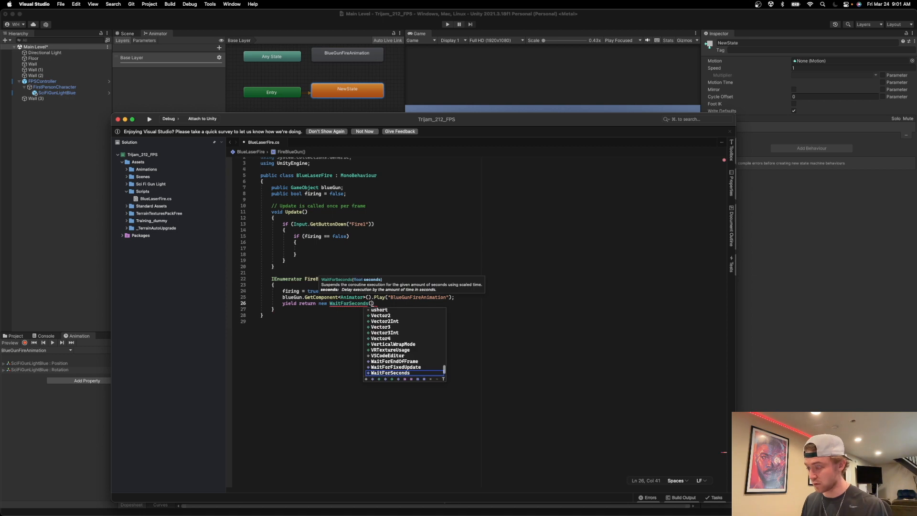
pyautogui.write('0.6f')
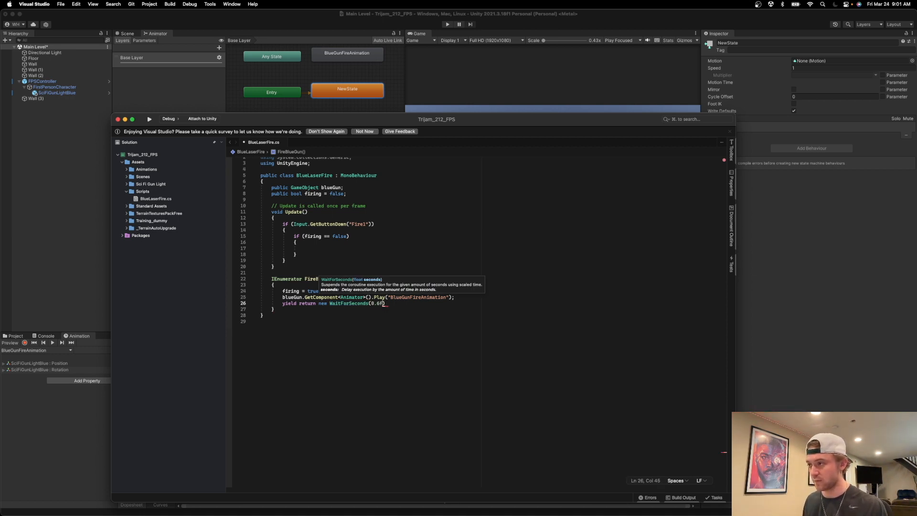
pyautogui.write(');')
pyautogui.press('Return')
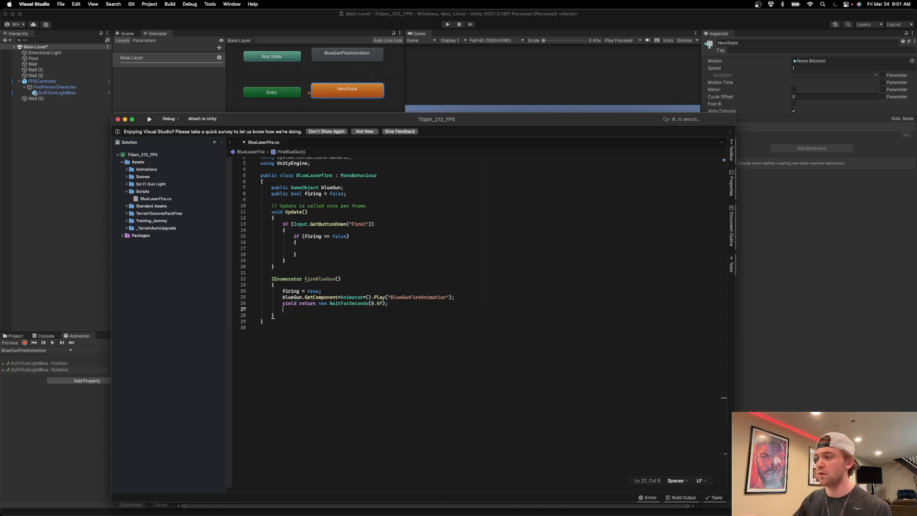
# Step: Copy the Animator Play line below the WaitForSeconds line and change the copy's argument to "NewState"
pyautogui.moveTo(462, 300); pyautogui.dragTo(282, 300)
pyautogui.press('super+c')
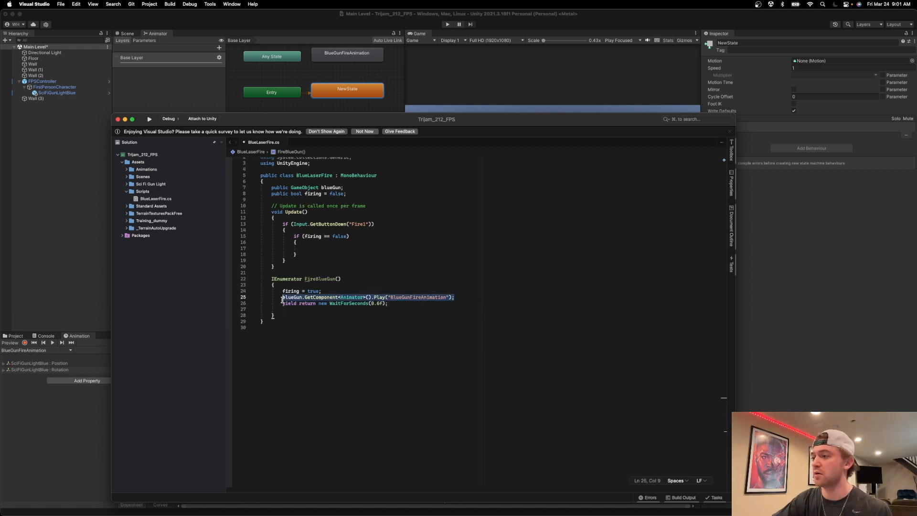
pyautogui.click(399, 303)
pyautogui.press('Return')
pyautogui.press('super+v')
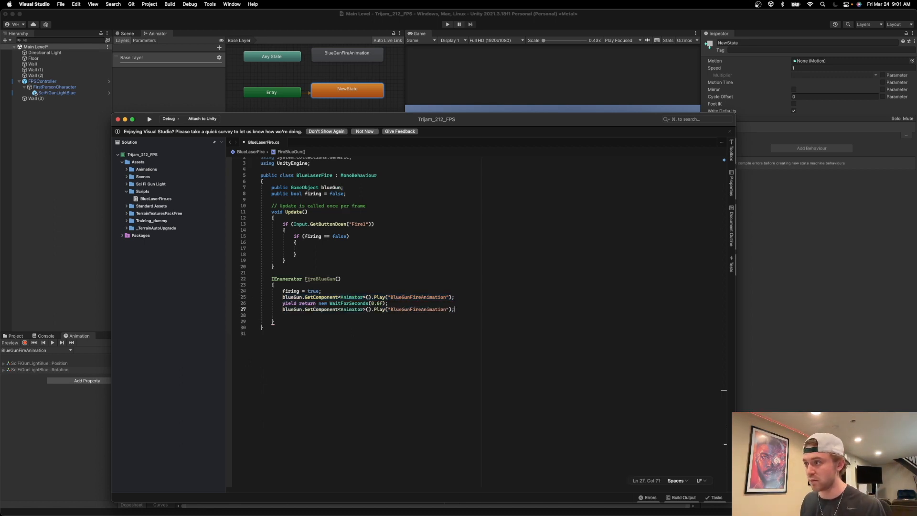
pyautogui.doubleClick(407, 309)
pyautogui.write('NewStat')
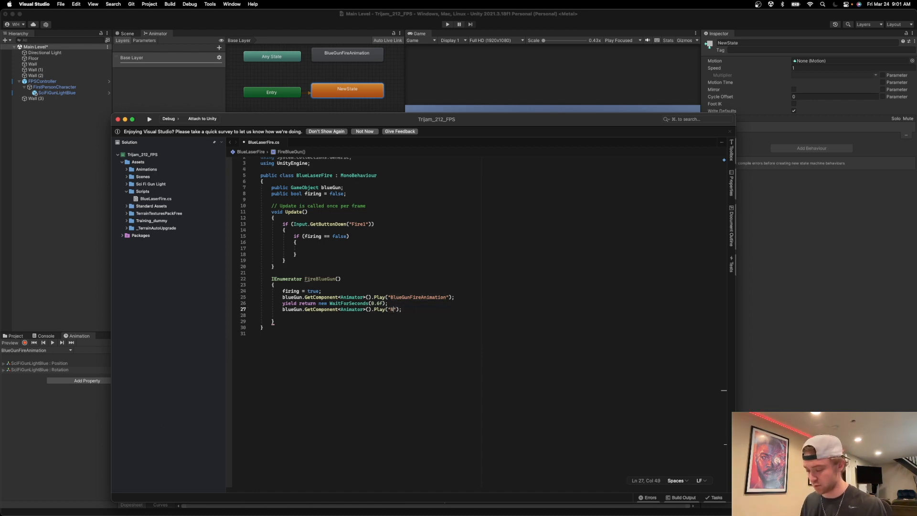
pyautogui.write('e')
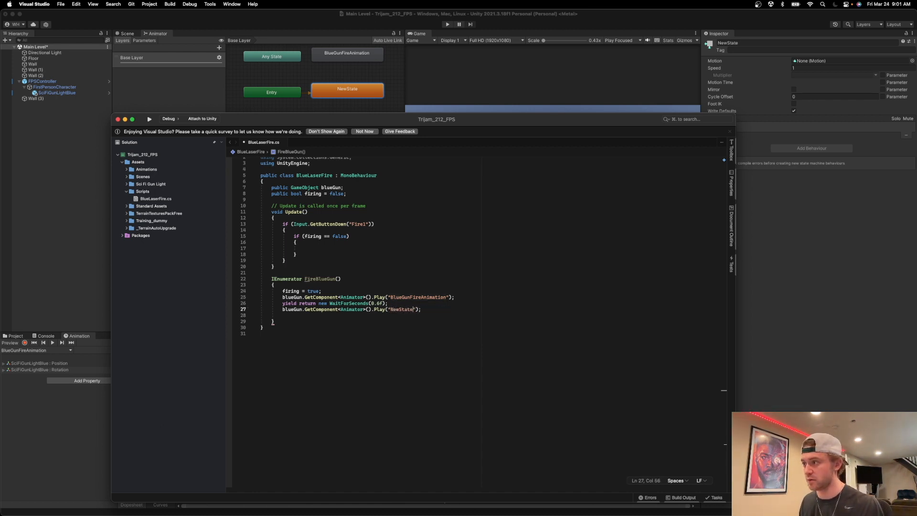
# Step: Add the statement firing = false; below the "NewState" Play line in the FireBlueGun coroutine
pyautogui.press('End')
pyautogui.press('Return')
pyautogui.write('firing ')
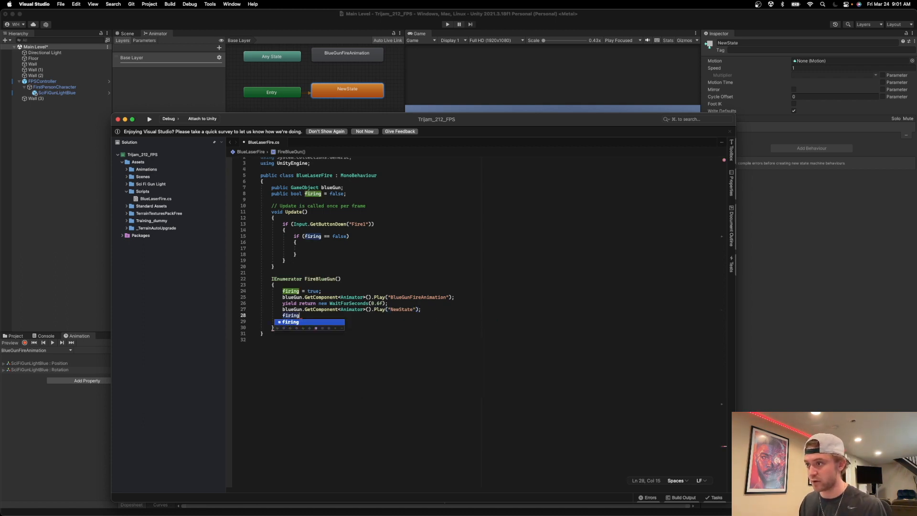
pyautogui.write('= f')
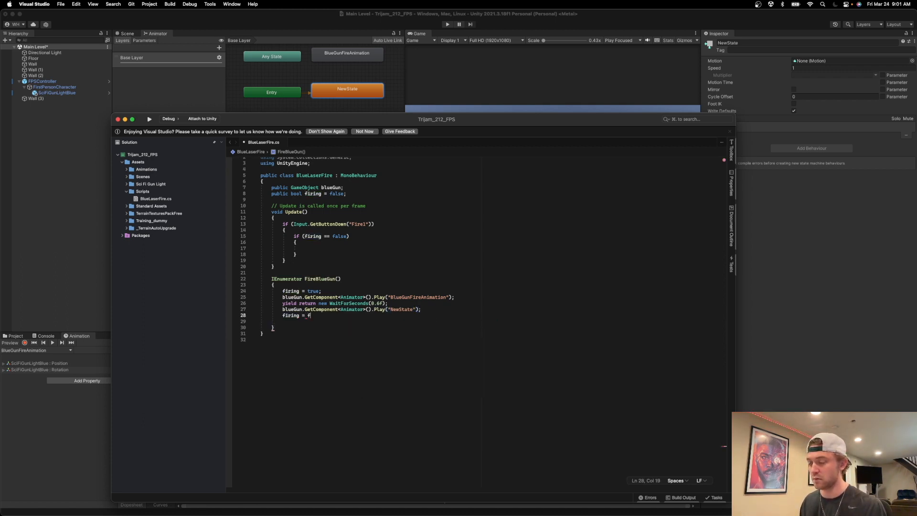
pyautogui.write('alse;')
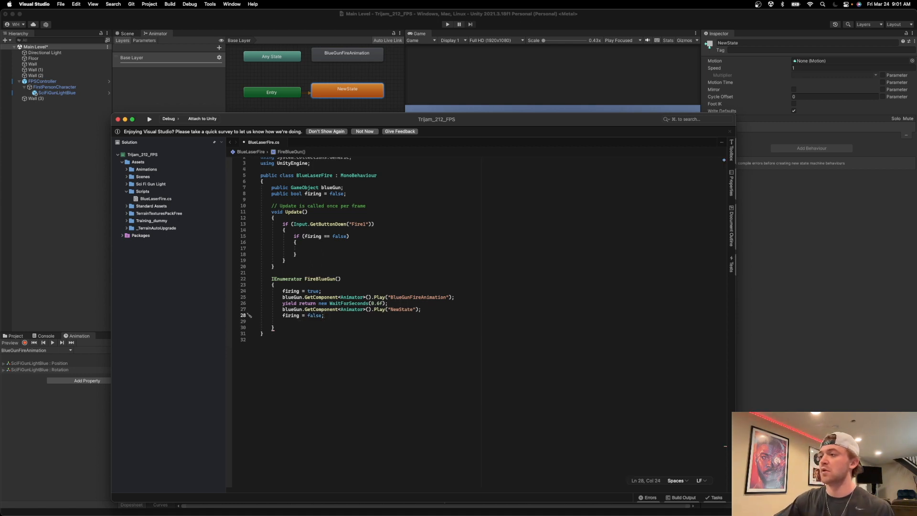
# Step: Switch to Unity to save the Main Level scene, and return to Visual Studio at the empty line inside the firing == false check
pyautogui.click(317, 246)
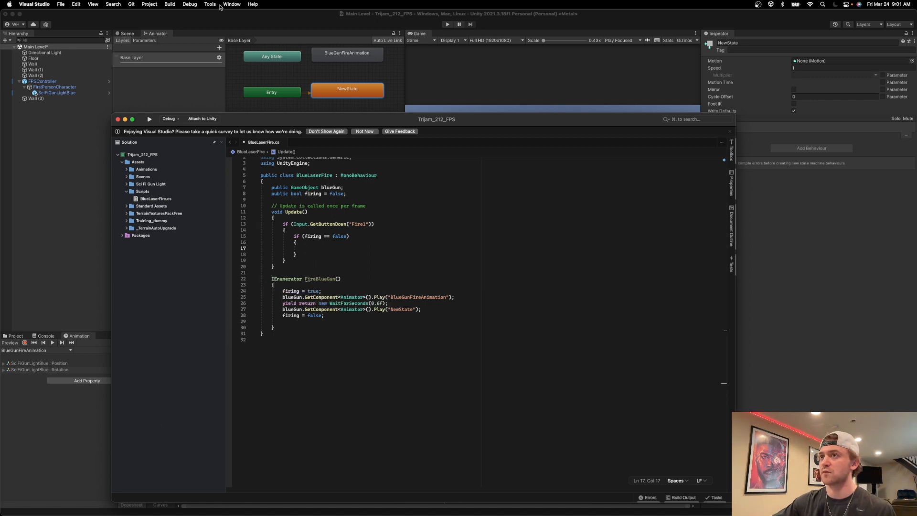
pyautogui.click(213, 27)
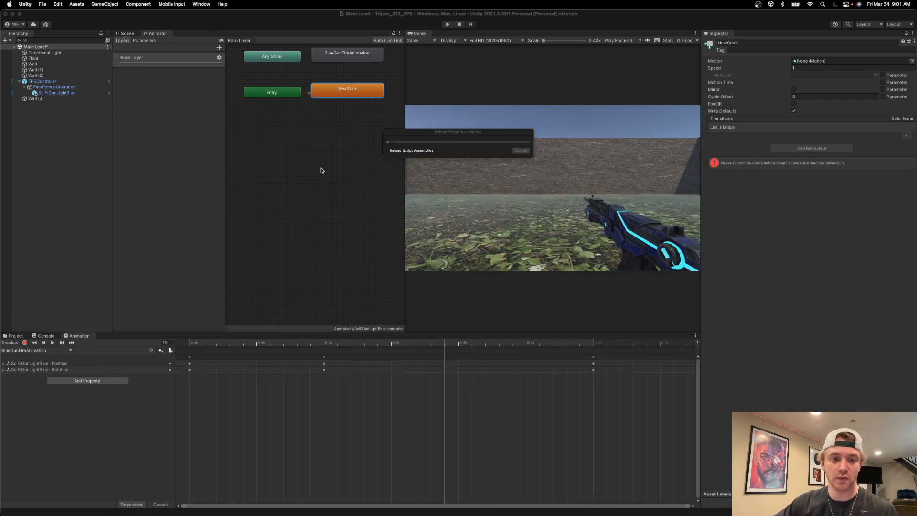
pyautogui.press('super+s')
pyautogui.press('super+Tab')
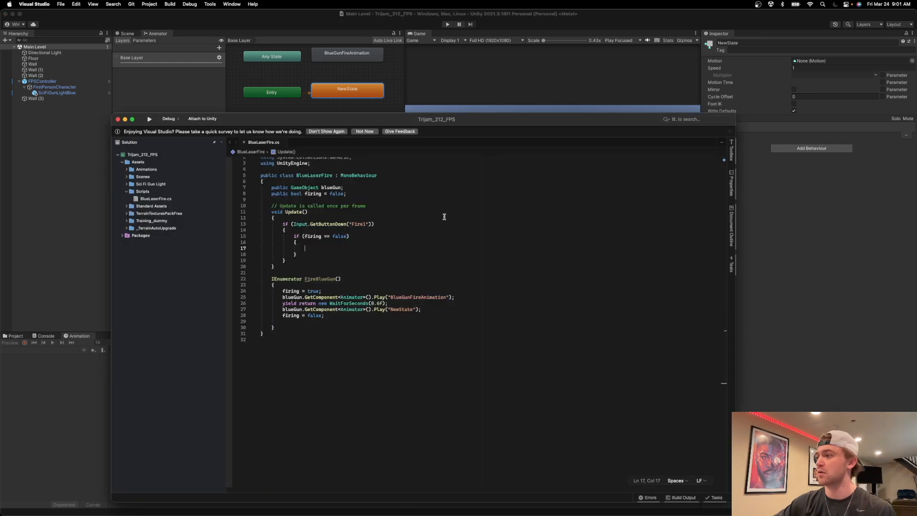
# Step: Write StartCoroutine(FireBlueGun); inside the firing == false check in Update
pyautogui.write('Start')
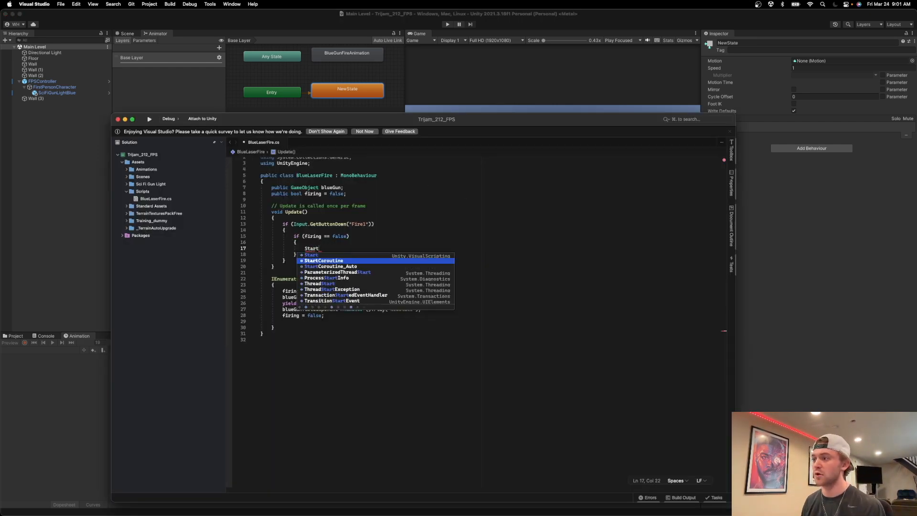
pyautogui.press('Return')
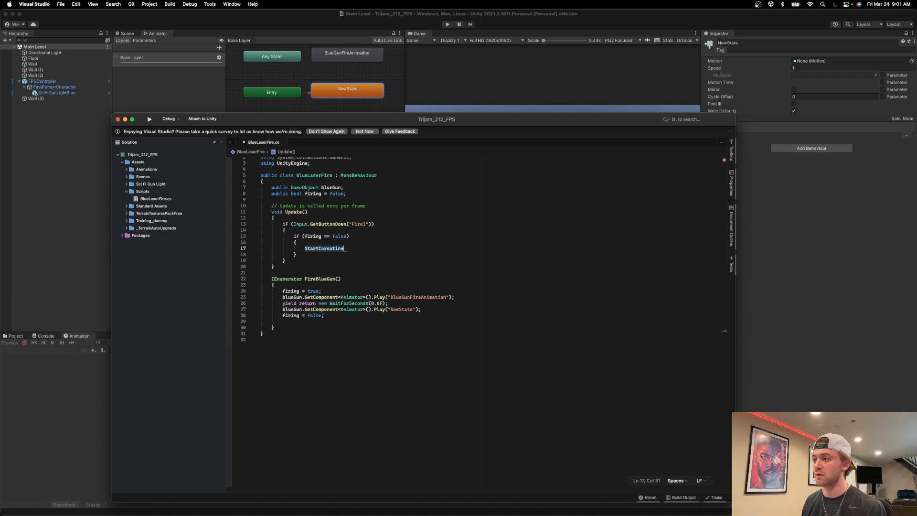
pyautogui.write('(Fire')
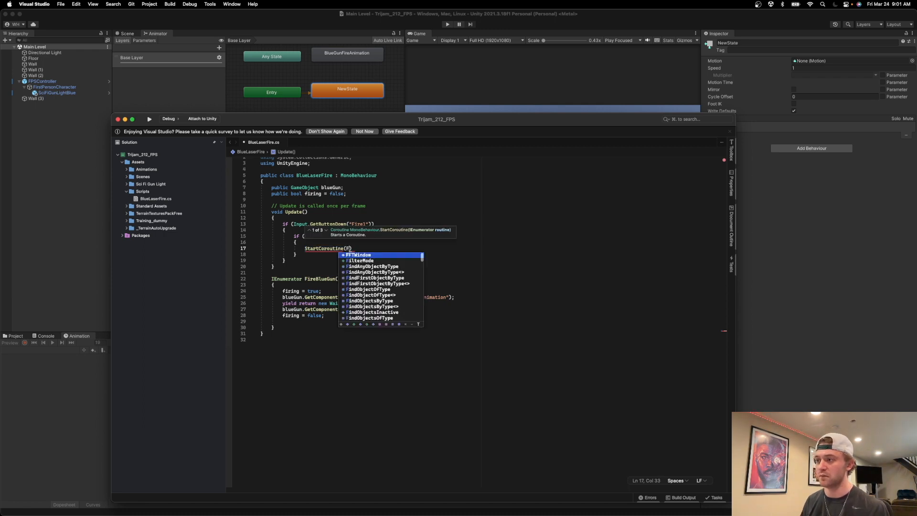
pyautogui.press('Return')
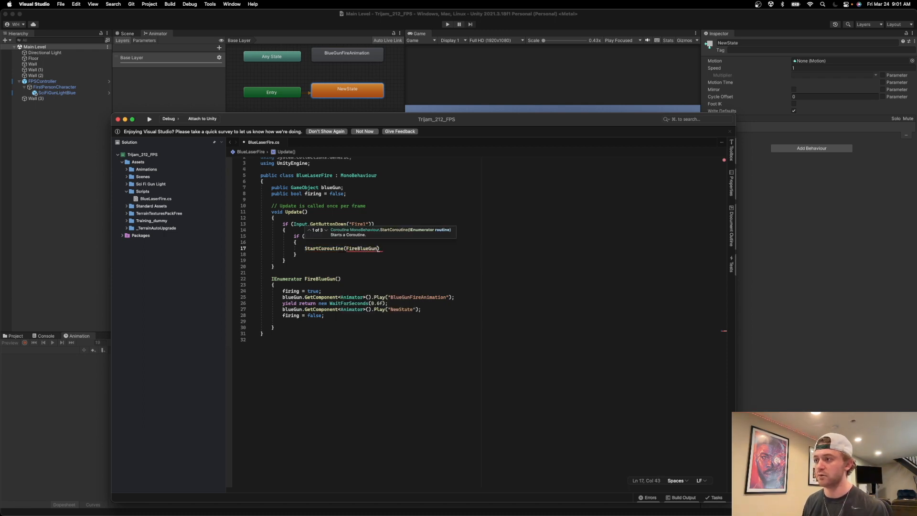
pyautogui.write(')')
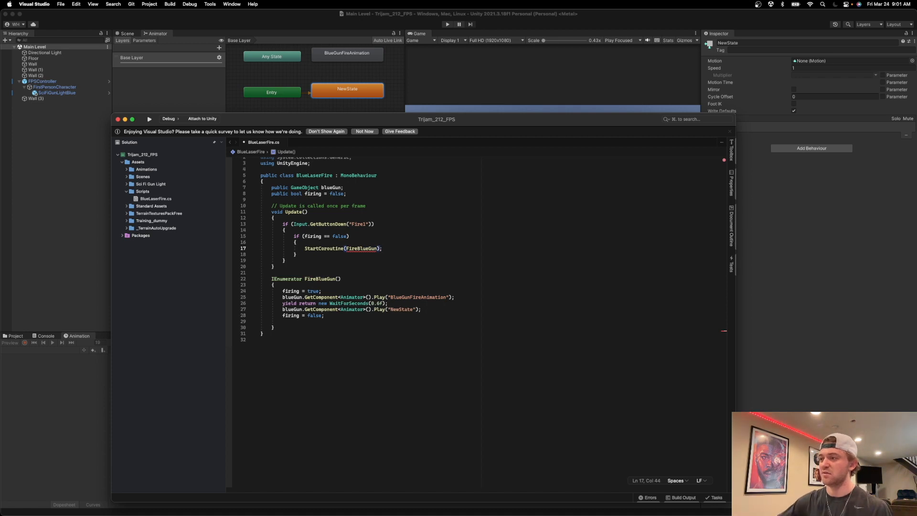
# Step: Add the missing parentheses so the call reads StartCoroutine(FireBlueGun()); and save the script
pyautogui.moveTo(362, 254)
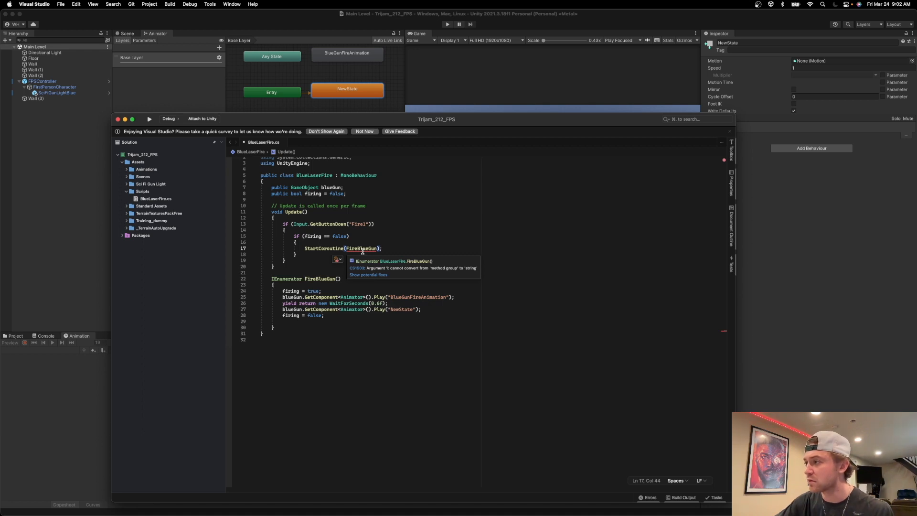
pyautogui.moveTo(323, 248)
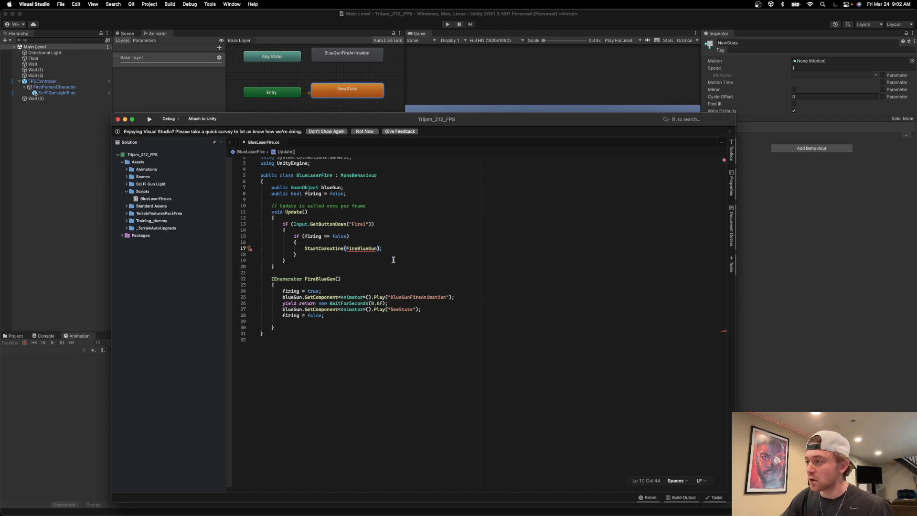
pyautogui.write('(')
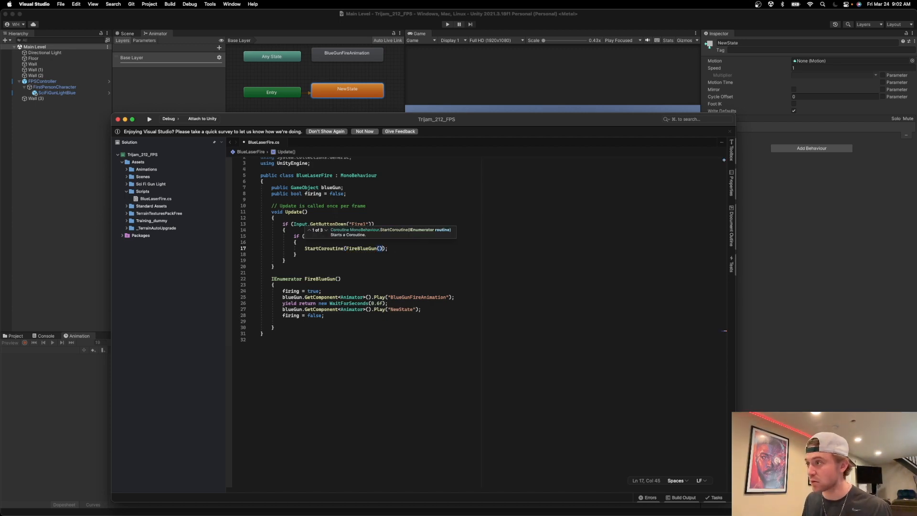
pyautogui.press('Right')
pyautogui.press('Right')
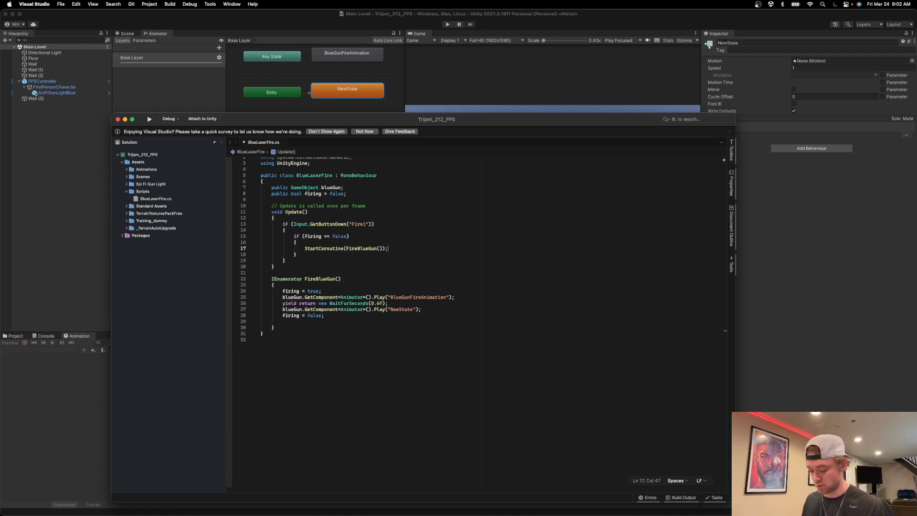
pyautogui.press('super+s')
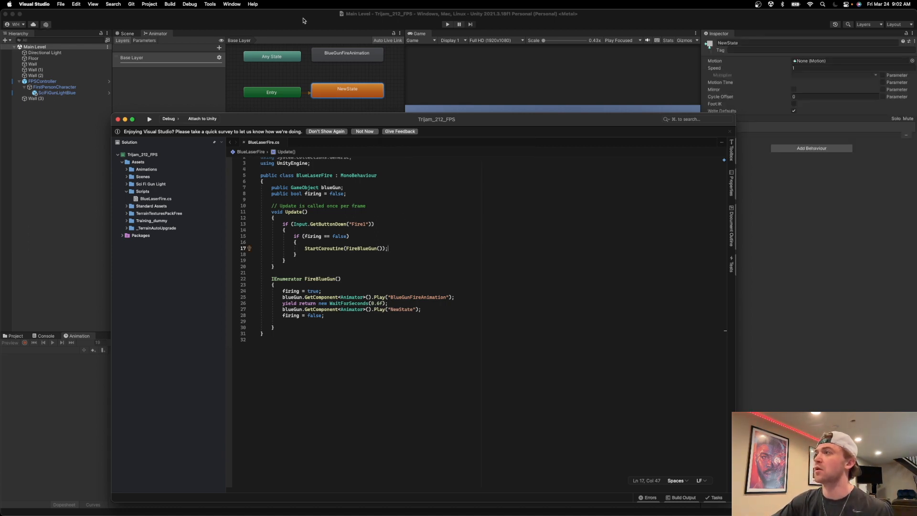
# Step: Switch to Unity and create an empty game object named Global in the scene
pyautogui.click(303, 21)
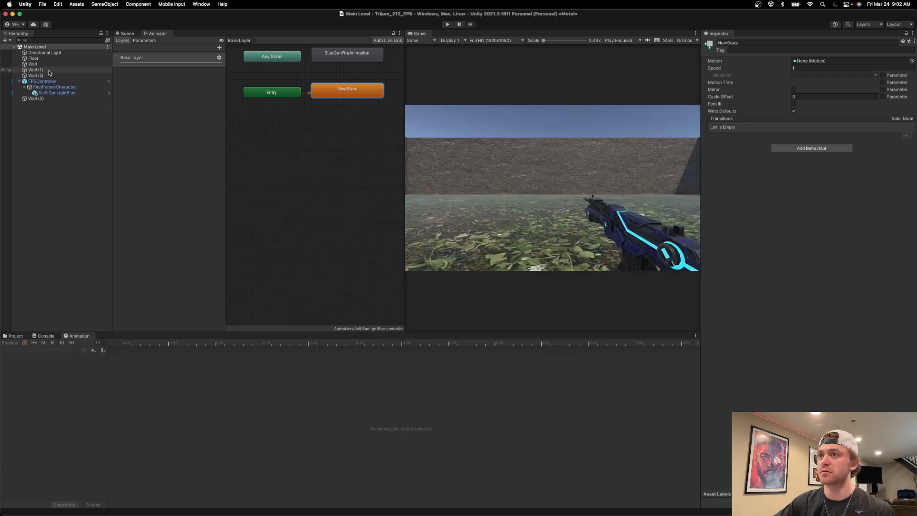
pyautogui.click(48, 111)
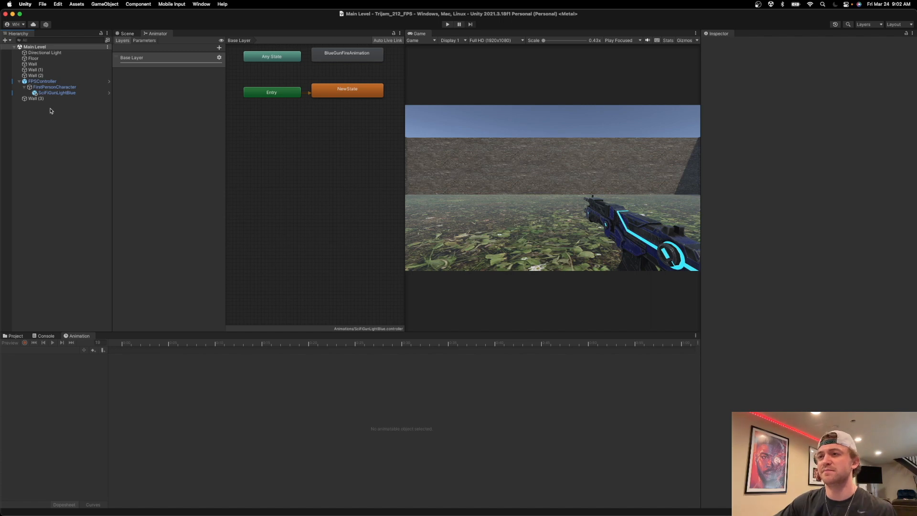
pyautogui.rightClick(51, 111)
pyautogui.click(70, 199)
pyautogui.write('Global')
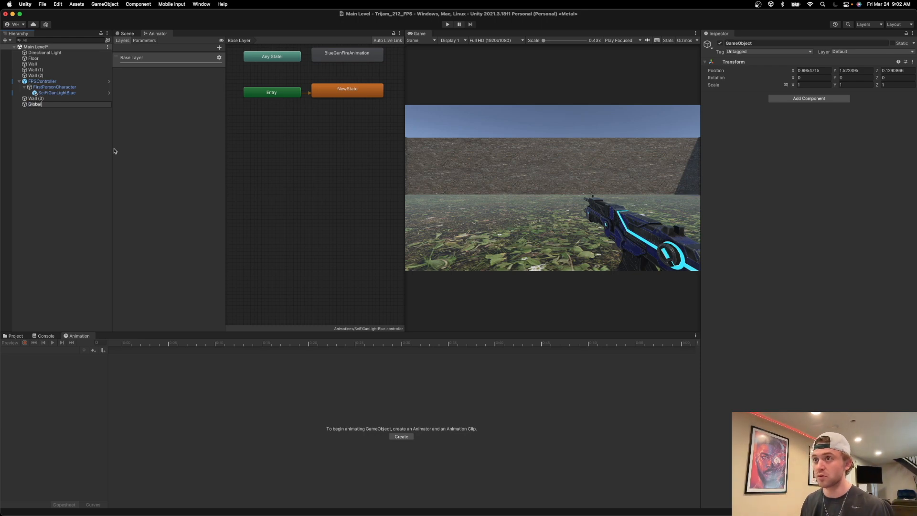
pyautogui.press('Return')
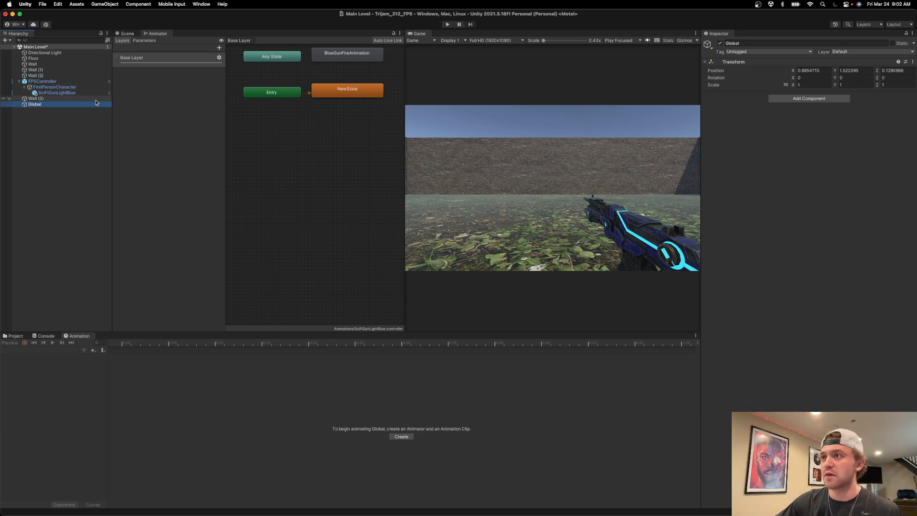
# Step: Attach the BlueLaserFire script to Global and assign SciFiGunLightBlue as its Blue Gun
pyautogui.click(15, 335)
pyautogui.moveTo(96, 377); pyautogui.dragTo(33, 106)
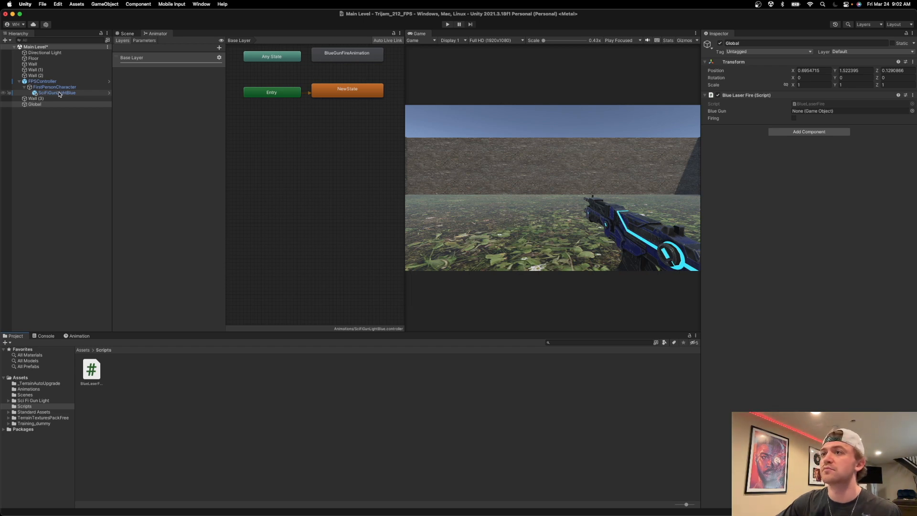
pyautogui.moveTo(59, 94); pyautogui.dragTo(811, 114)
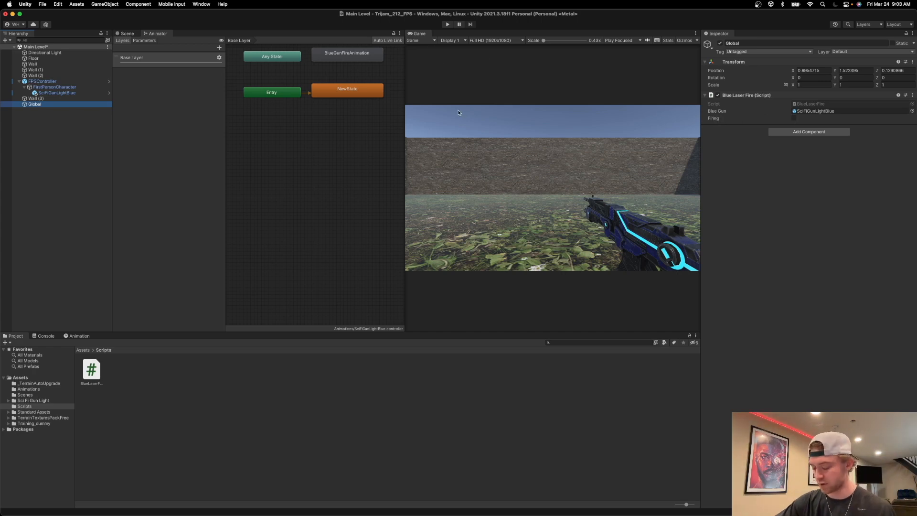
# Step: Run the level, fire the blue gun several times to check its recoil animation, and stop play mode
pyautogui.click(446, 24)
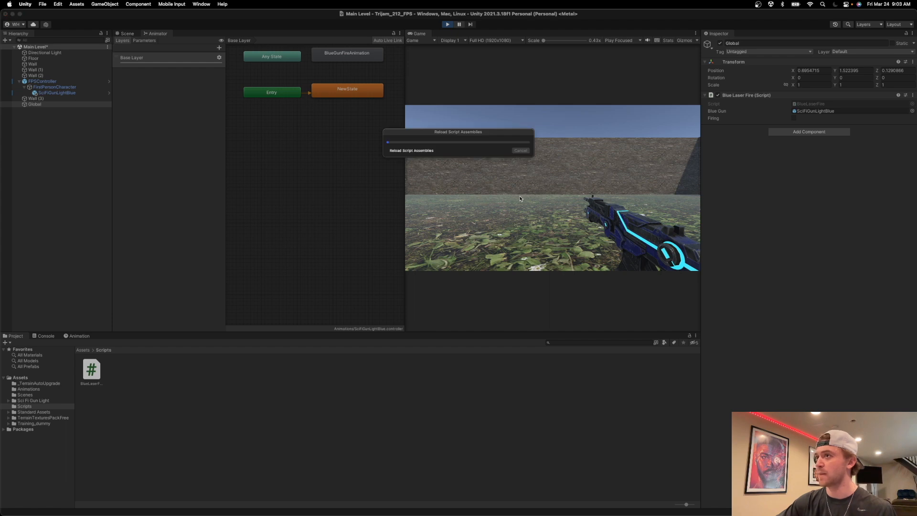
pyautogui.click(569, 190)
pyautogui.click(569, 190)
pyautogui.click(552, 187)
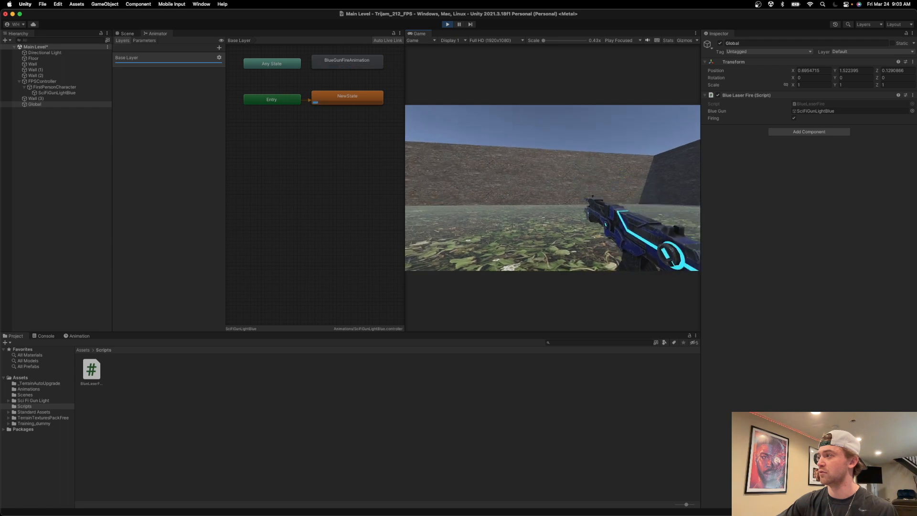
pyautogui.click(552, 188)
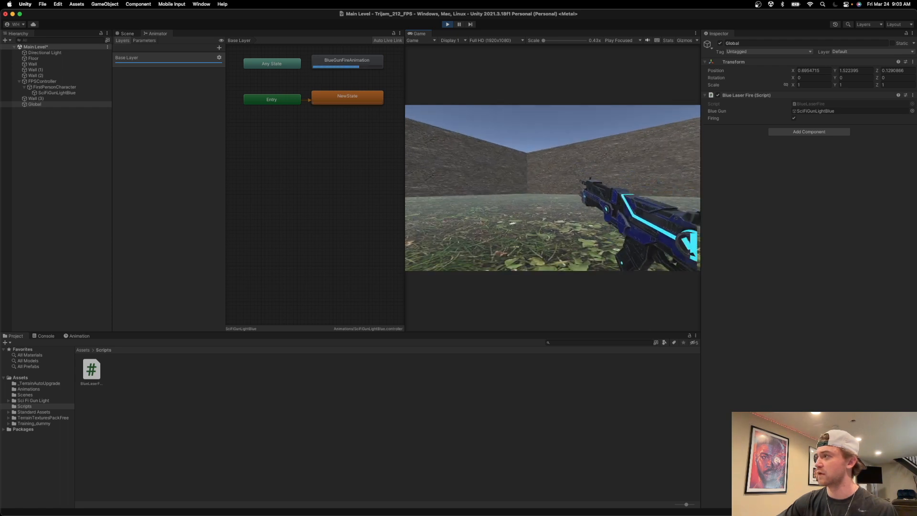
pyautogui.click(552, 187)
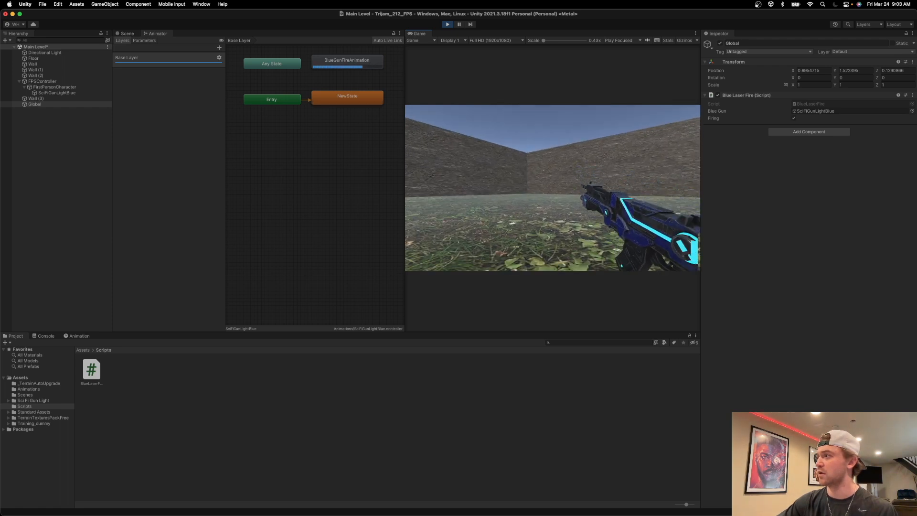
pyautogui.press('super+p')
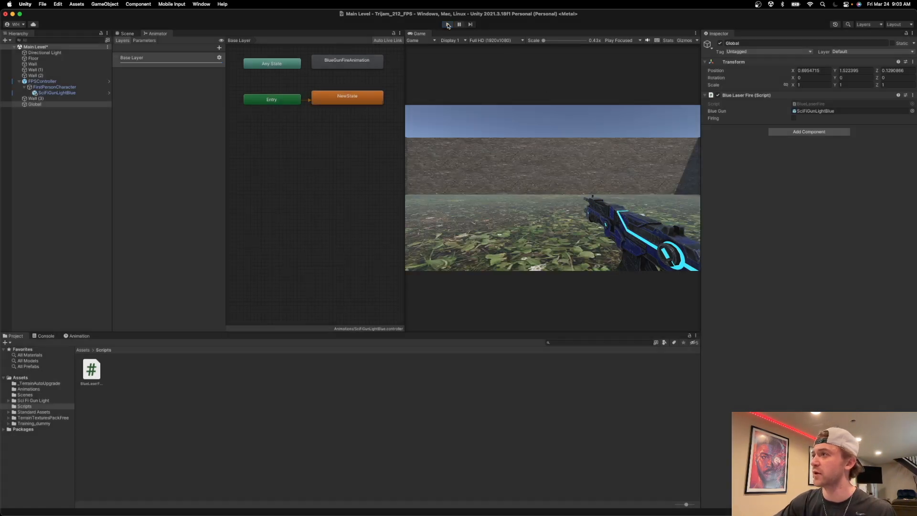
# Step: Open the BlueGunFireAnimation clip from the Animations folder and disable its Loop Time
pyautogui.click(28, 389)
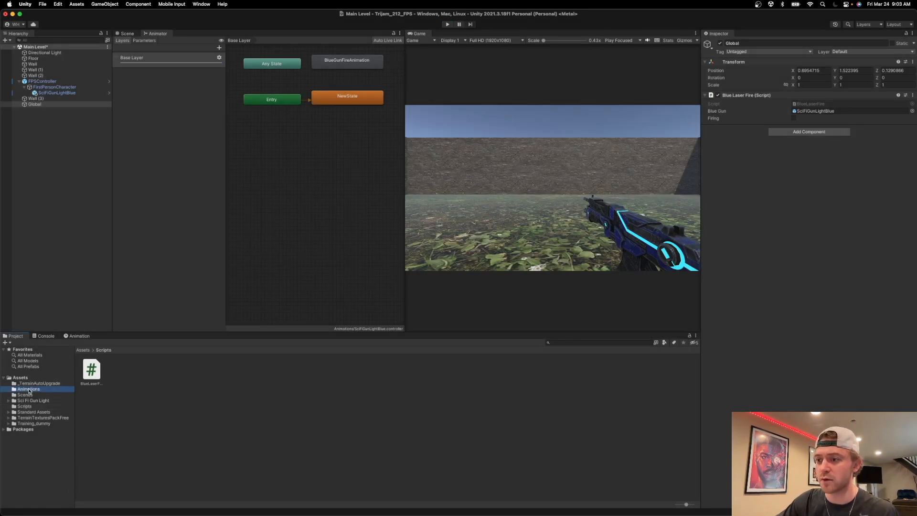
pyautogui.doubleClick(91, 369)
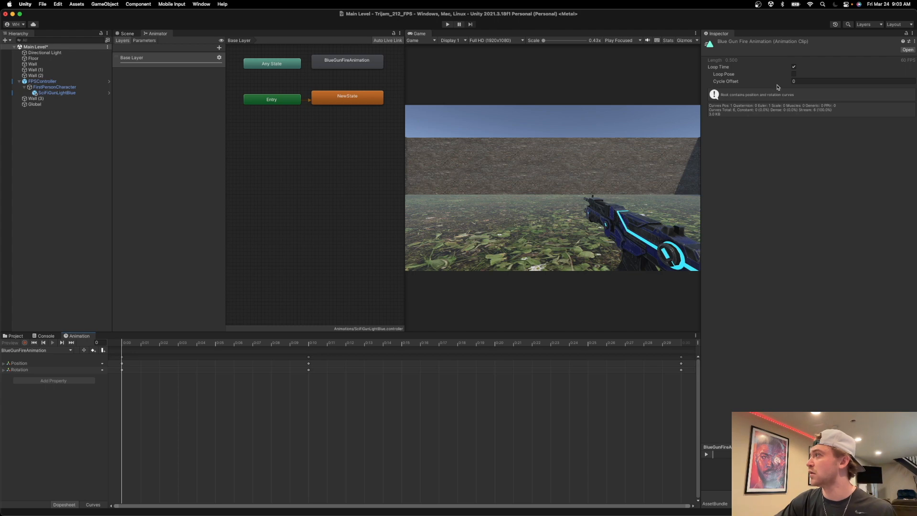
pyautogui.click(793, 66)
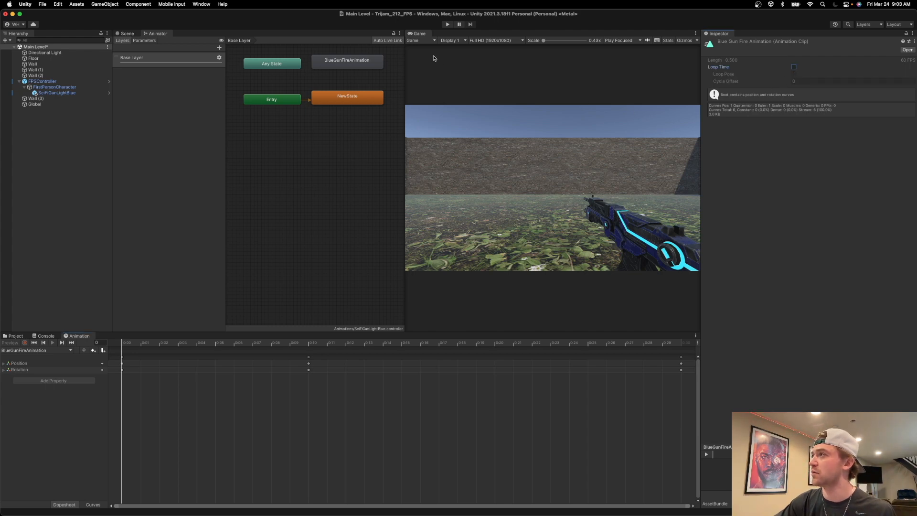
# Step: Run the level again and fire the blue gun repeatedly while looking around to check its recoil with looping disabled
pyautogui.click(447, 25)
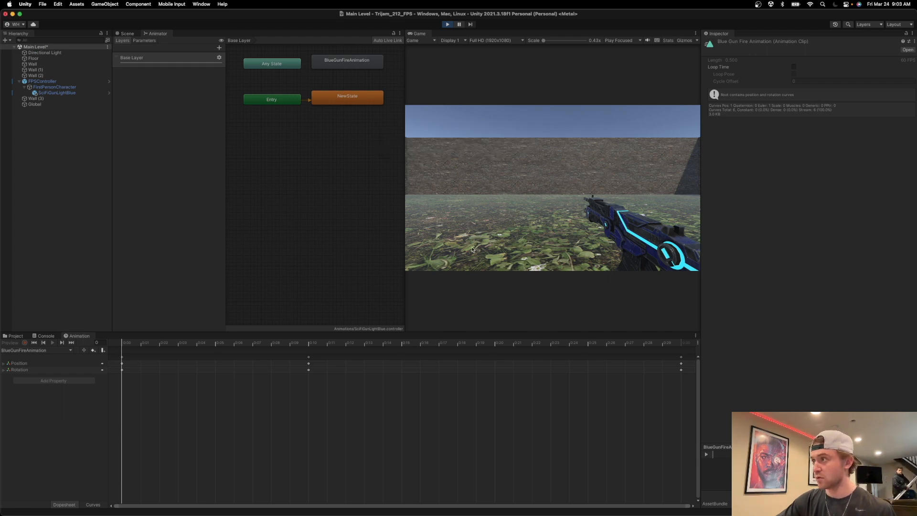
pyautogui.click(500, 182)
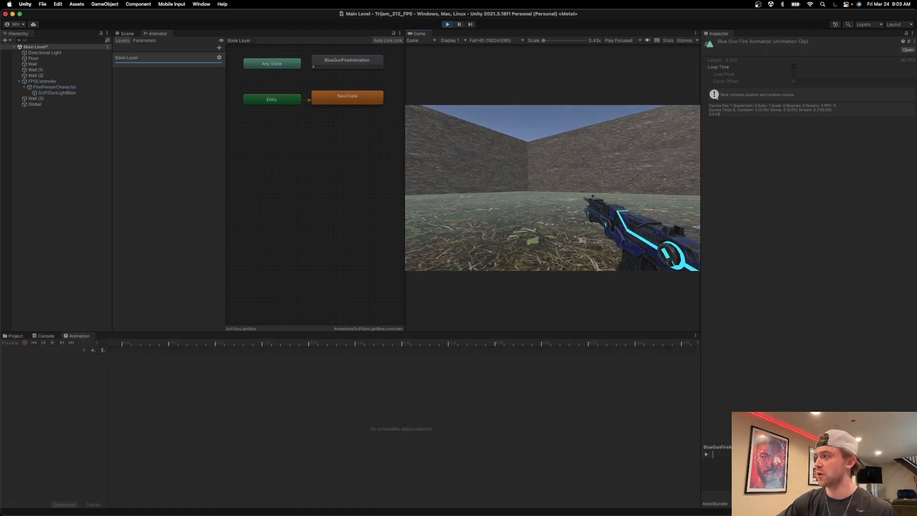
pyautogui.click(552, 188)
pyautogui.click(553, 187)
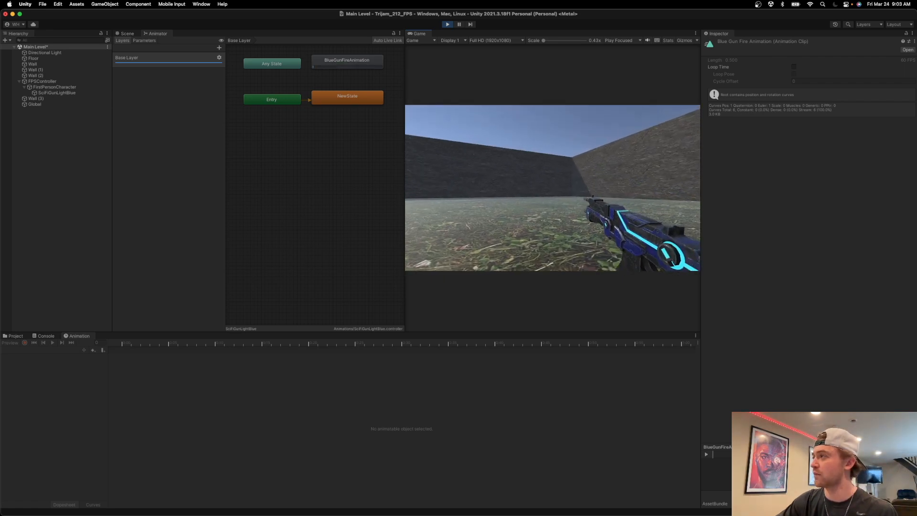
pyautogui.click(552, 187)
pyautogui.click(553, 187)
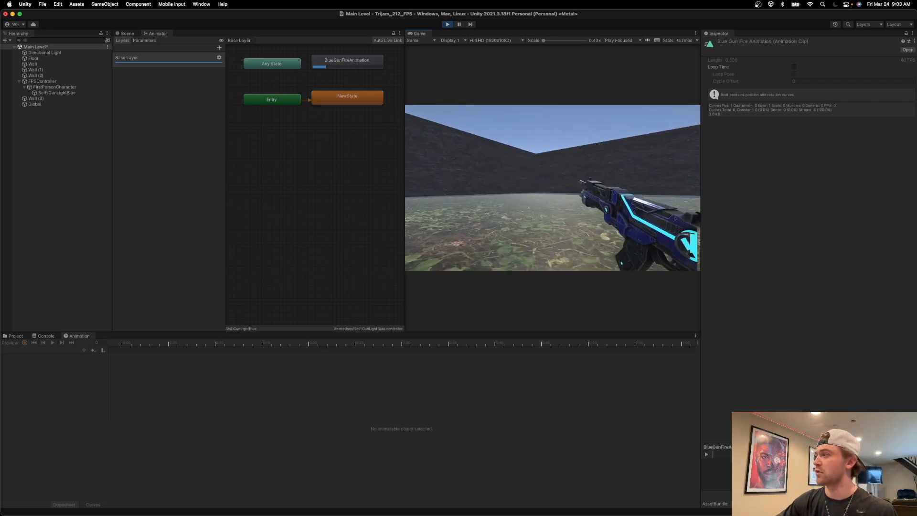
pyautogui.click(552, 188)
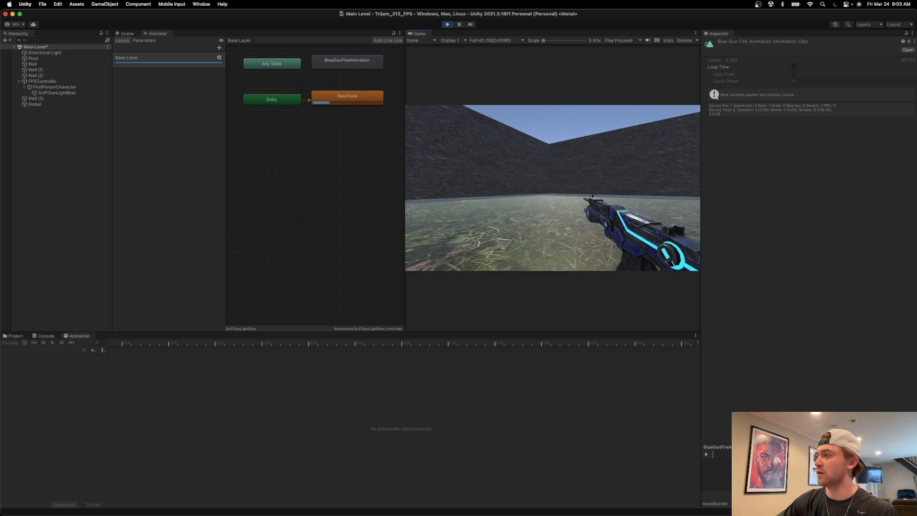
pyautogui.click(552, 188)
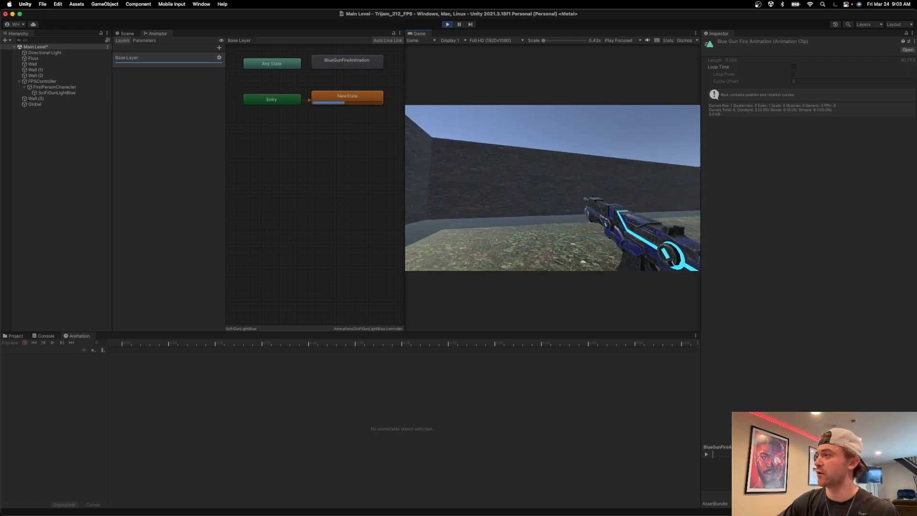
pyautogui.click(552, 188)
pyautogui.click(552, 188)
pyautogui.click(553, 188)
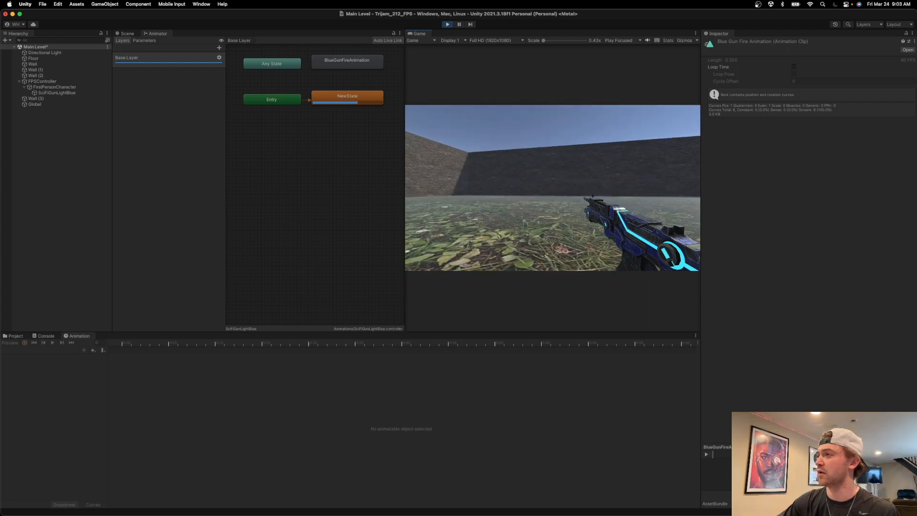
pyautogui.click(552, 187)
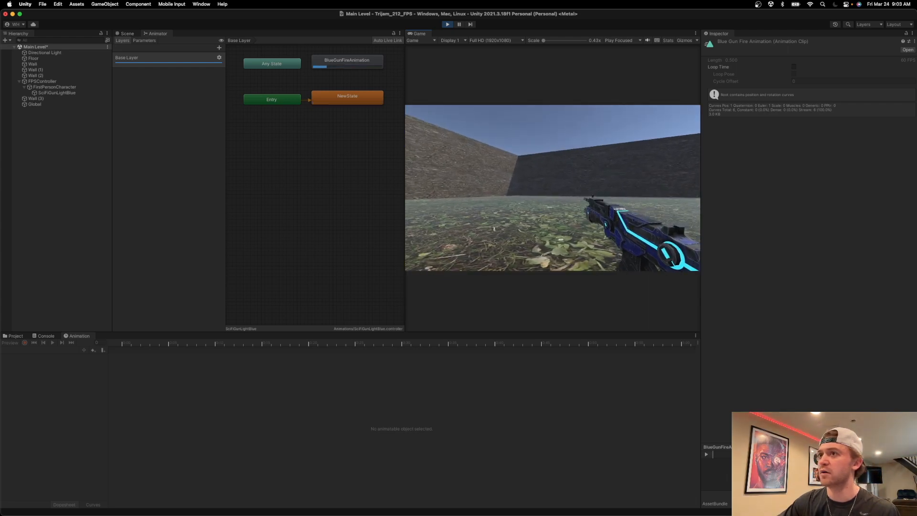
pyautogui.click(552, 187)
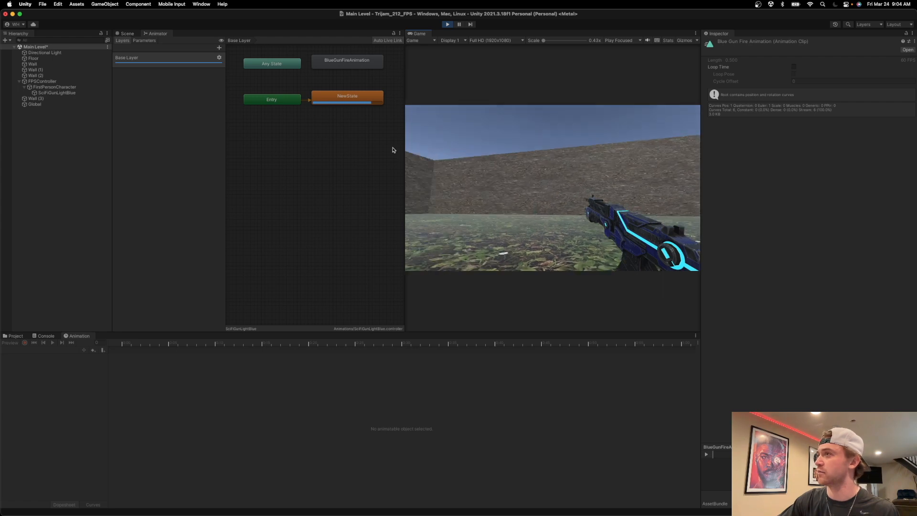
pyautogui.click(552, 188)
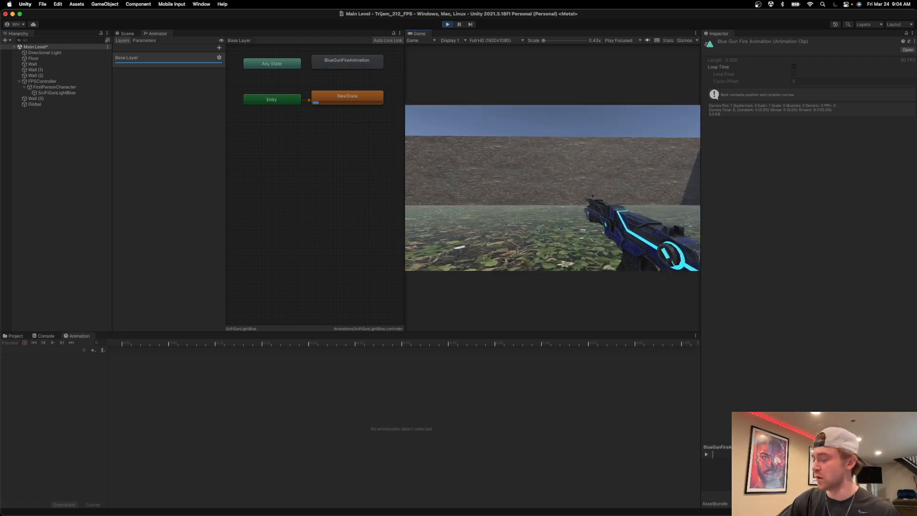
pyautogui.click(552, 188)
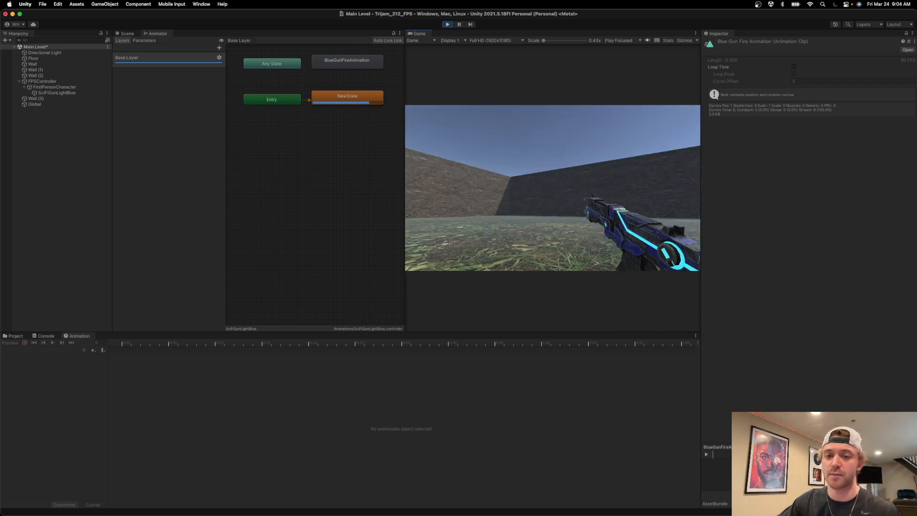
# Step: Switch to Visual Studio and review the FireBlueGun coroutine in BlueLaserFire.cs
pyautogui.press('super+Tab')
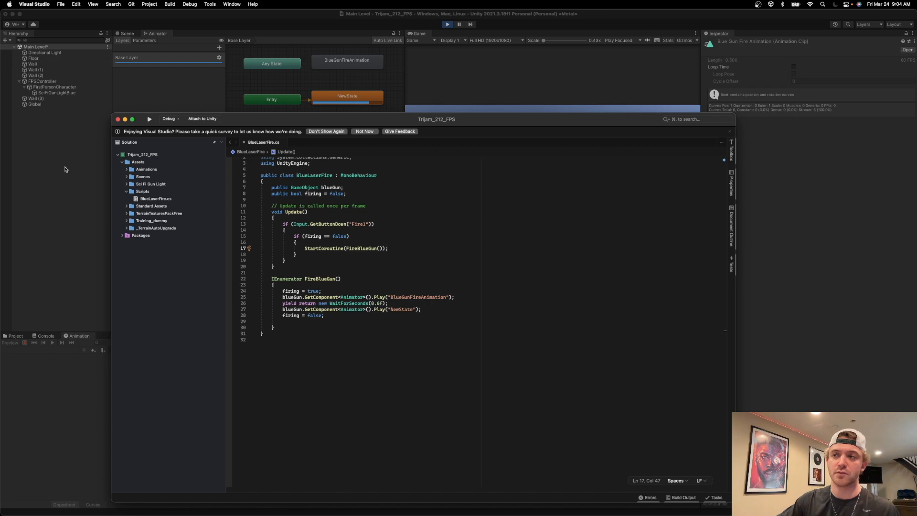
pyautogui.press('super+Tab')
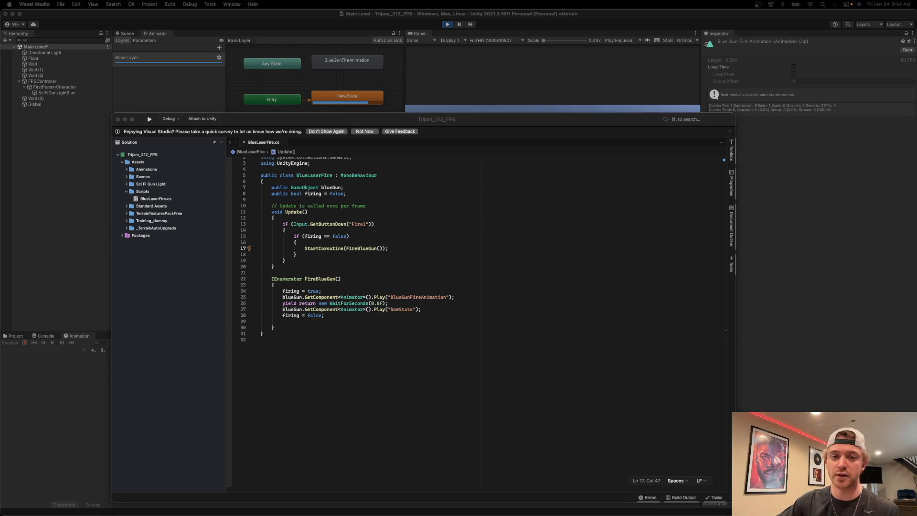